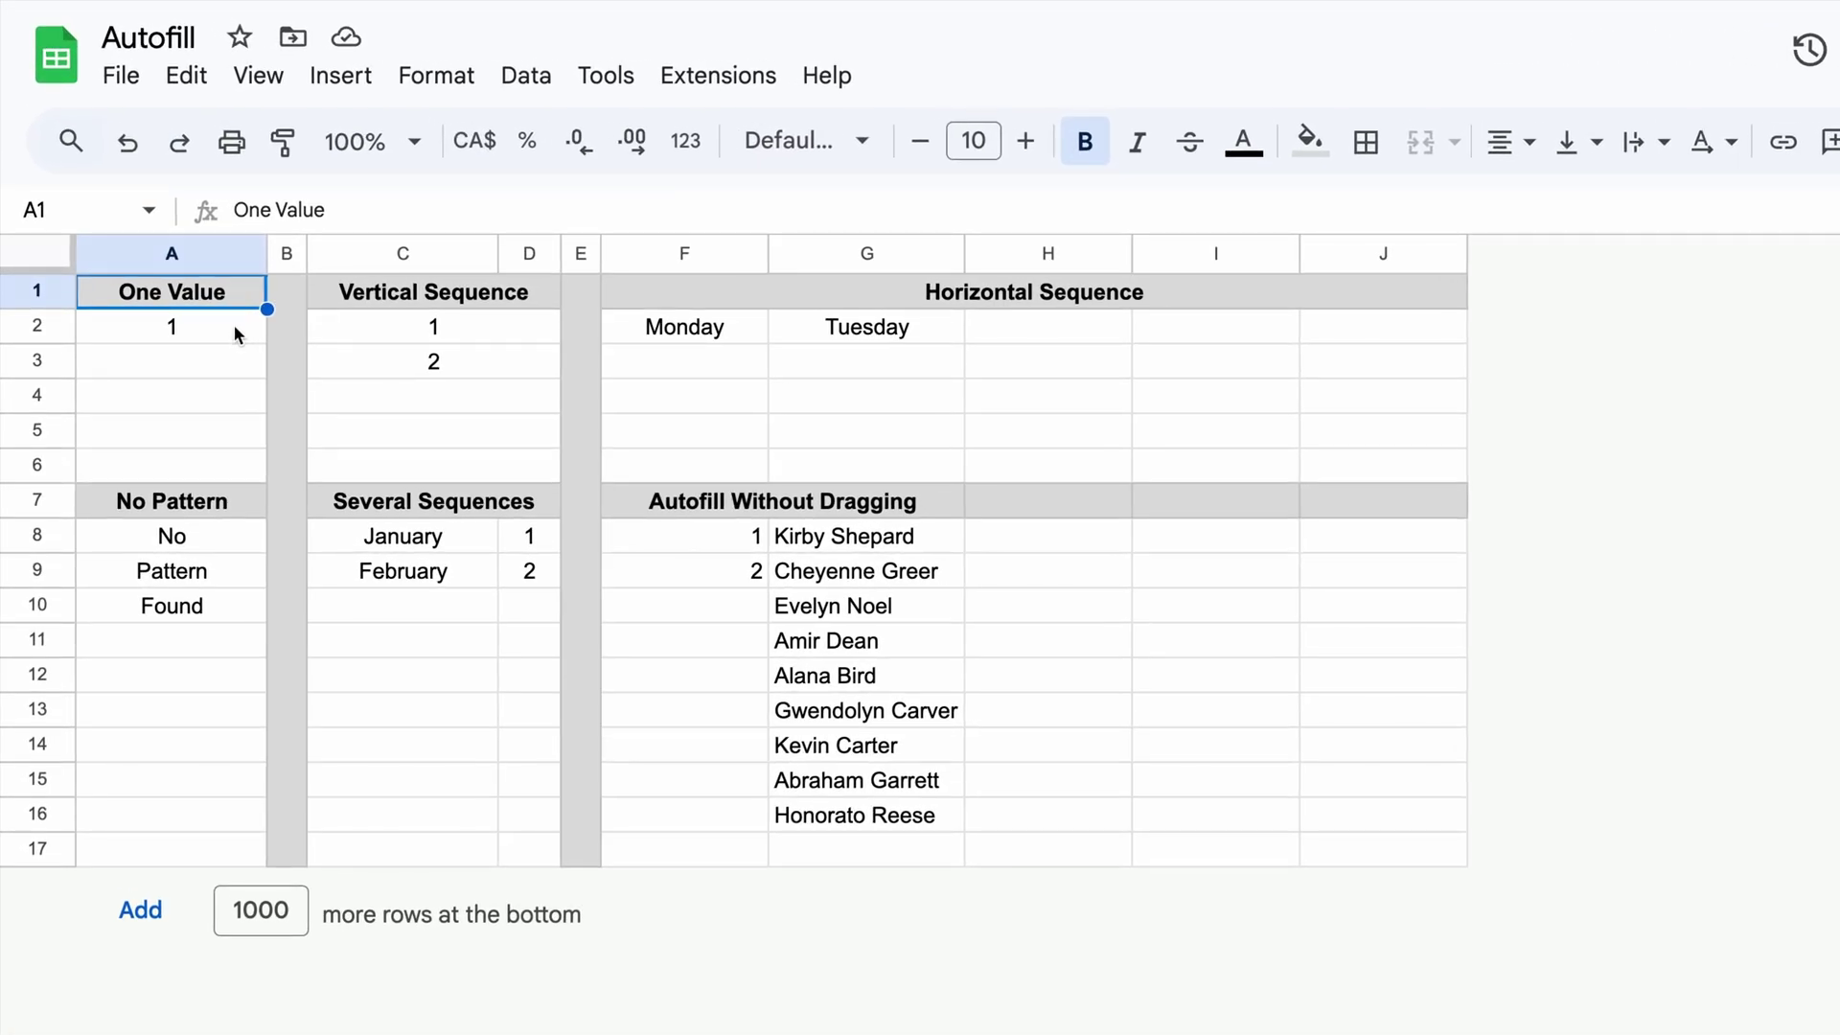
# Copy the value 1 from A2 down through A6, redoing it with Ctrl+D after an undo.
pyautogui.click(237, 333)
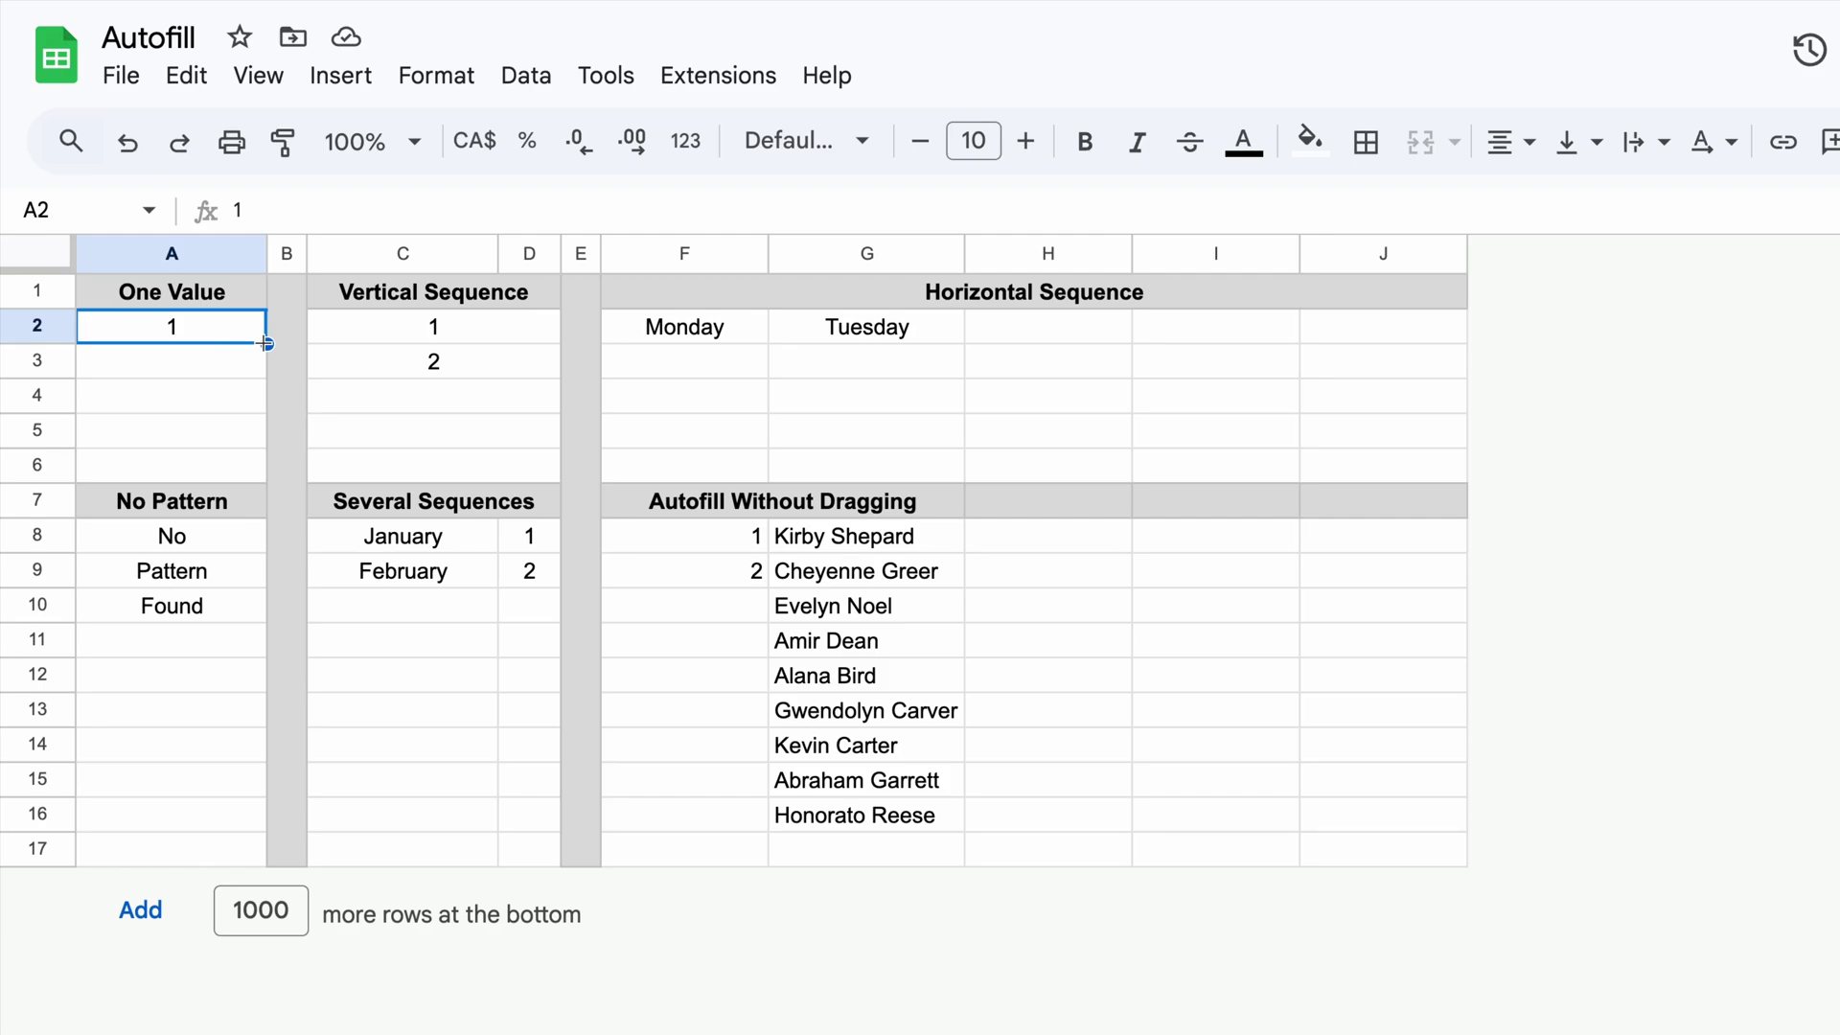
pyautogui.moveTo(266, 343); pyautogui.dragTo(264, 467)
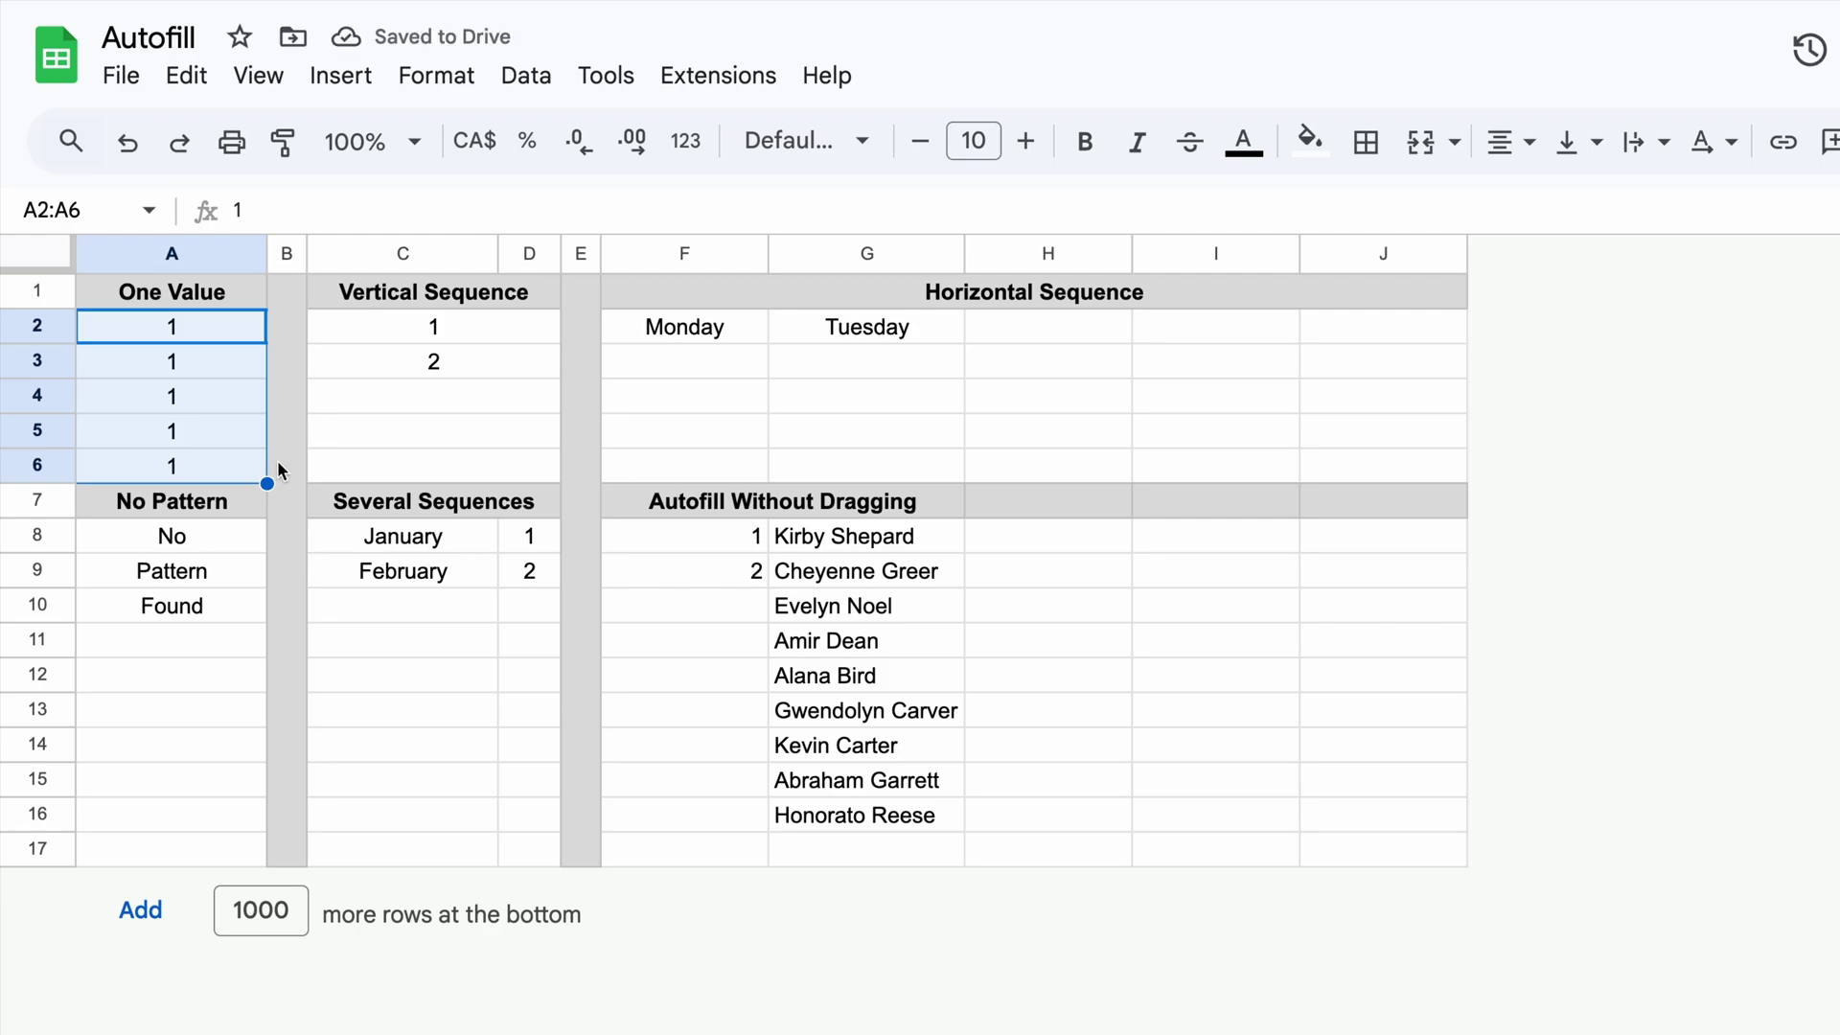
pyautogui.hotkey('ctrl', 'z')
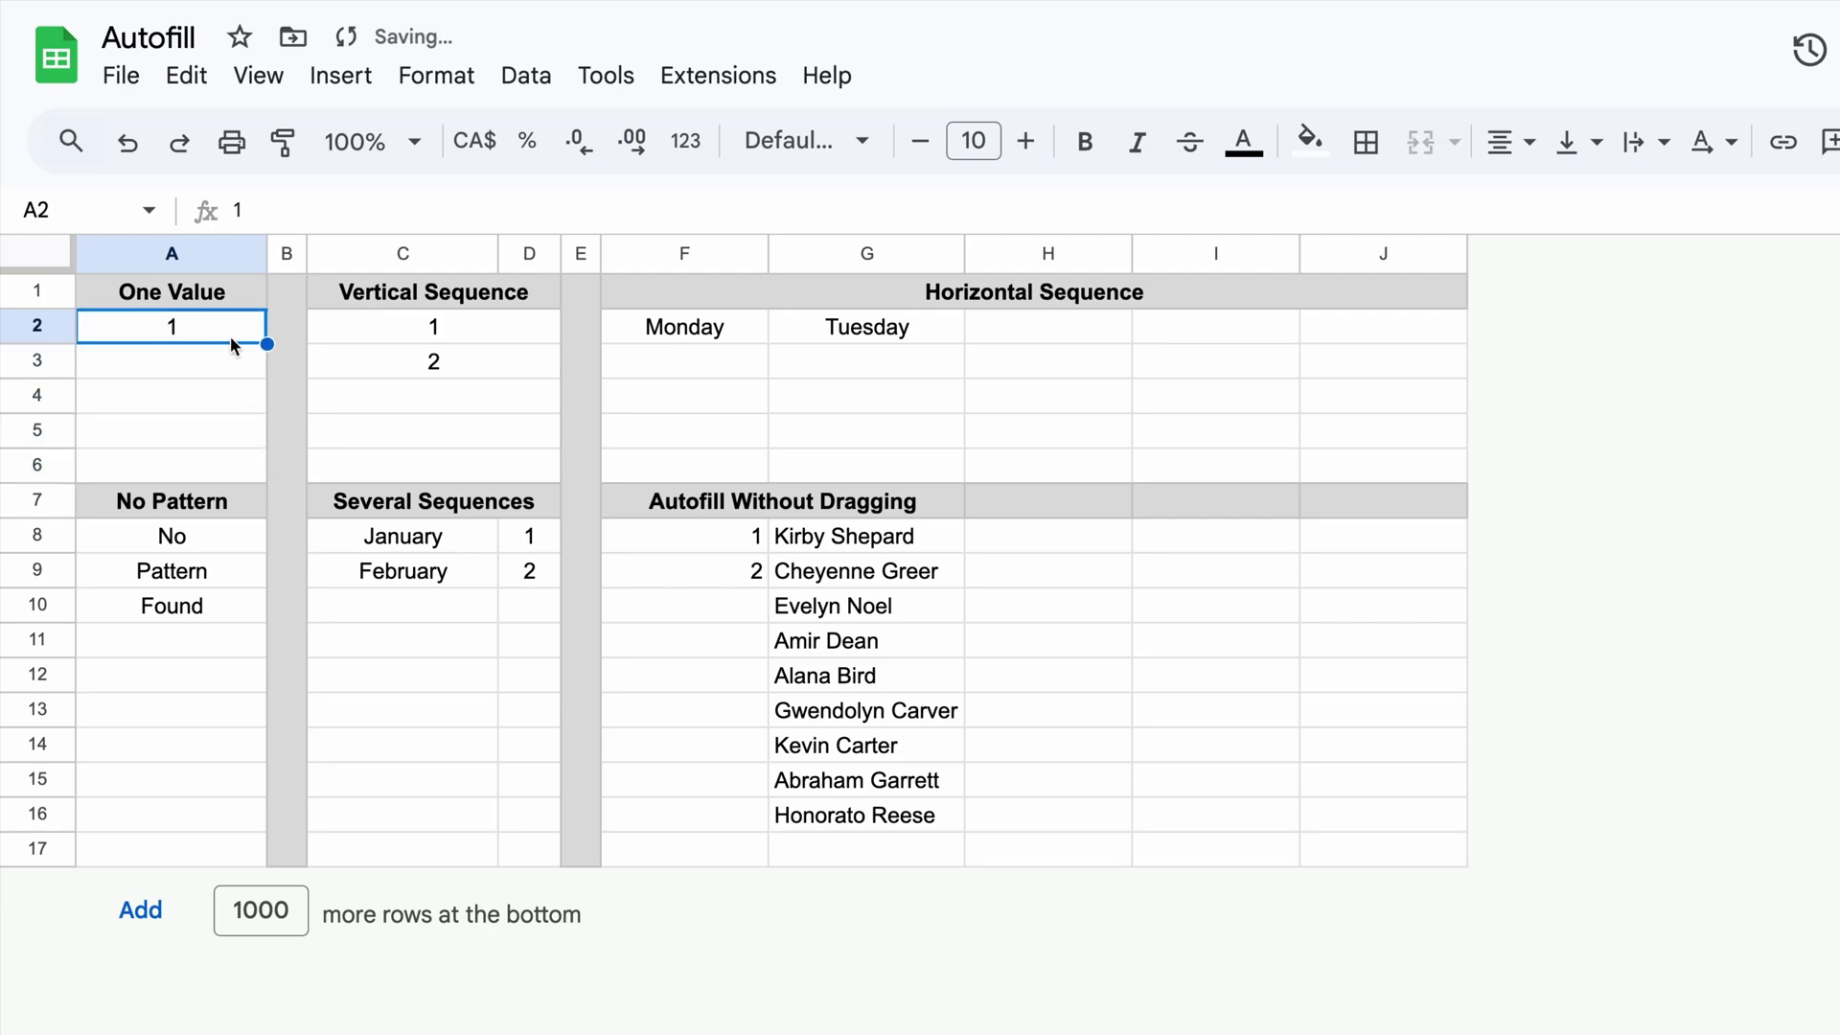
pyautogui.moveTo(227, 327); pyautogui.dragTo(216, 464)
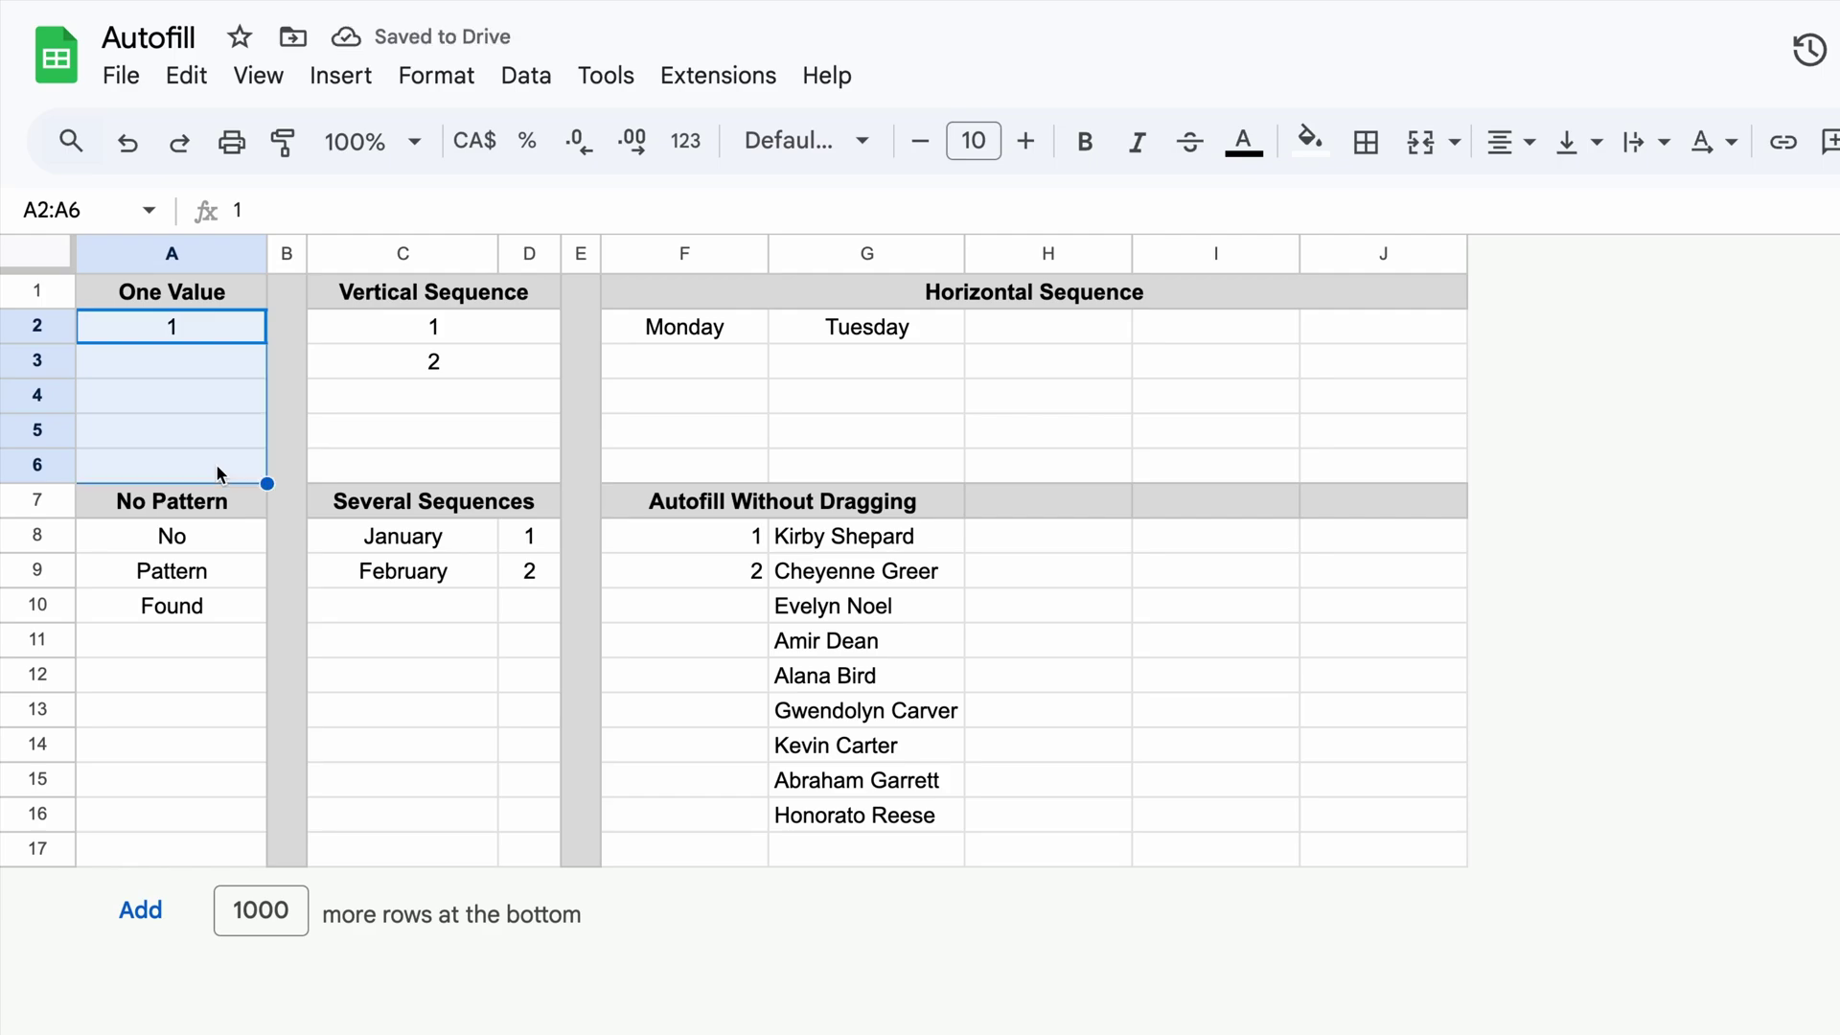
pyautogui.hotkey('ctrl', 'd')
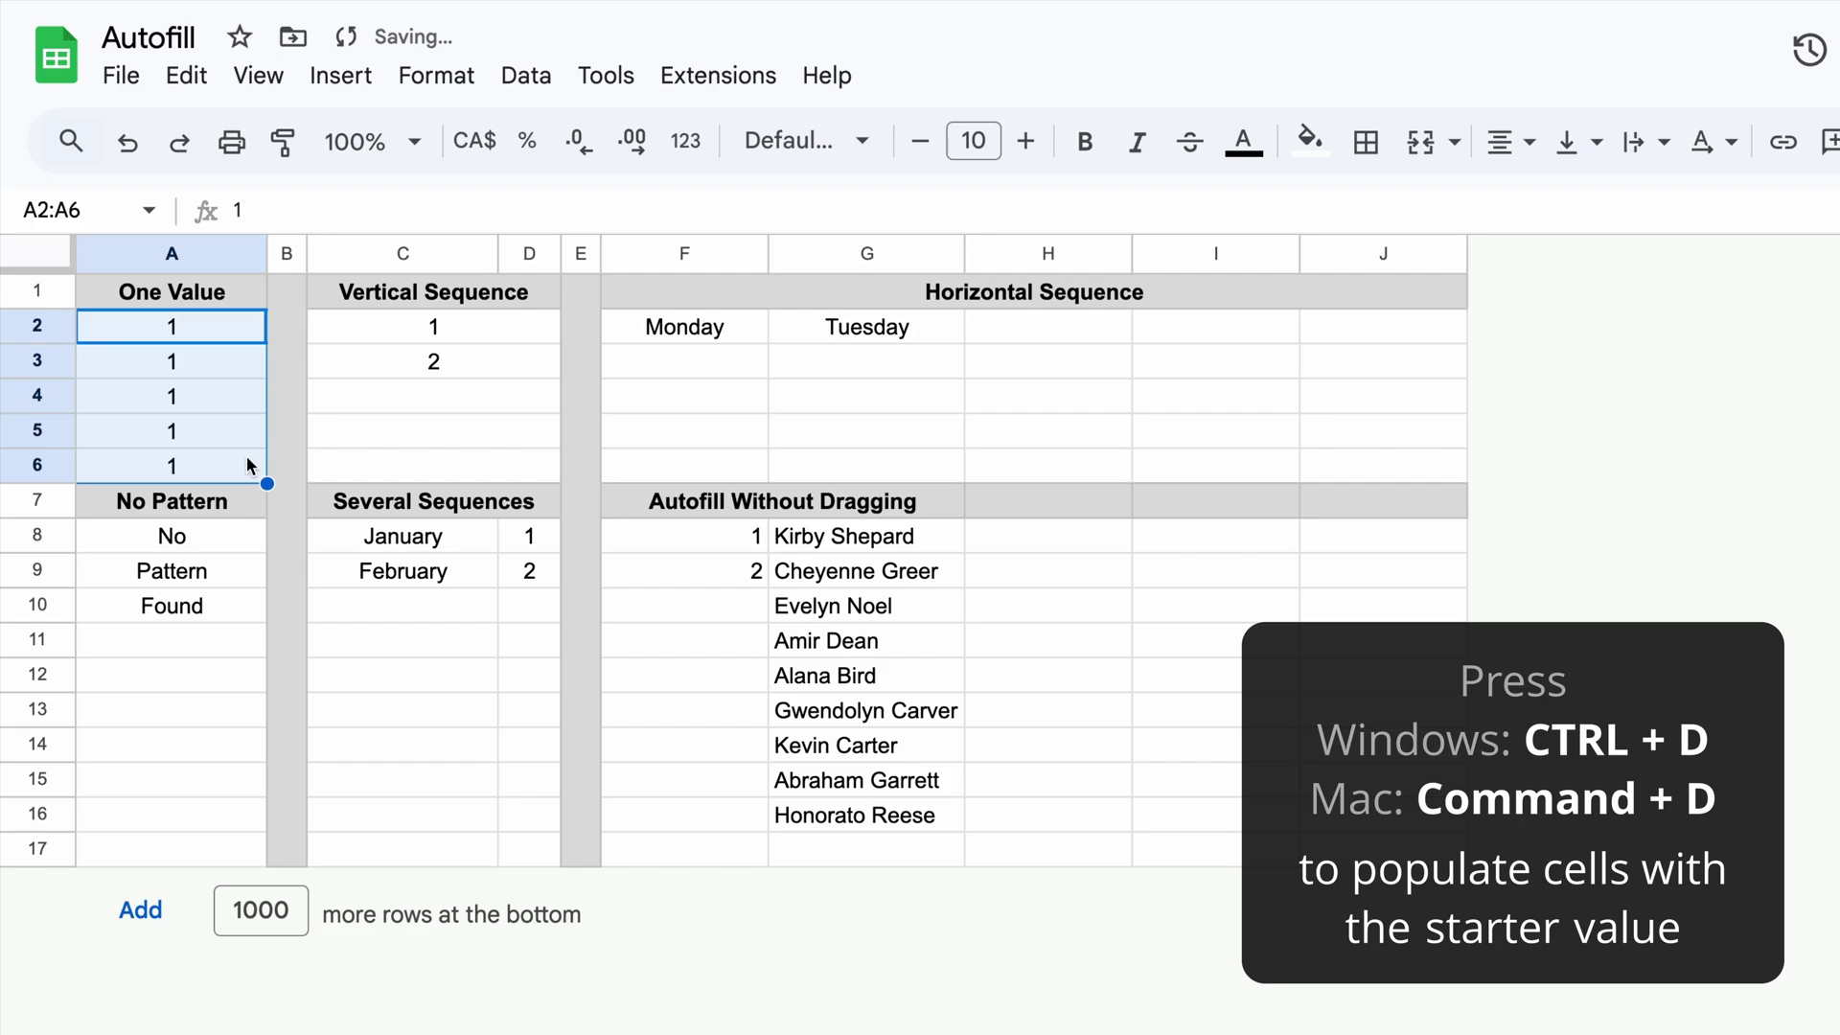
# Try repeating No, Pattern, Found down to row 17, then undo it.
pyautogui.click(159, 540)
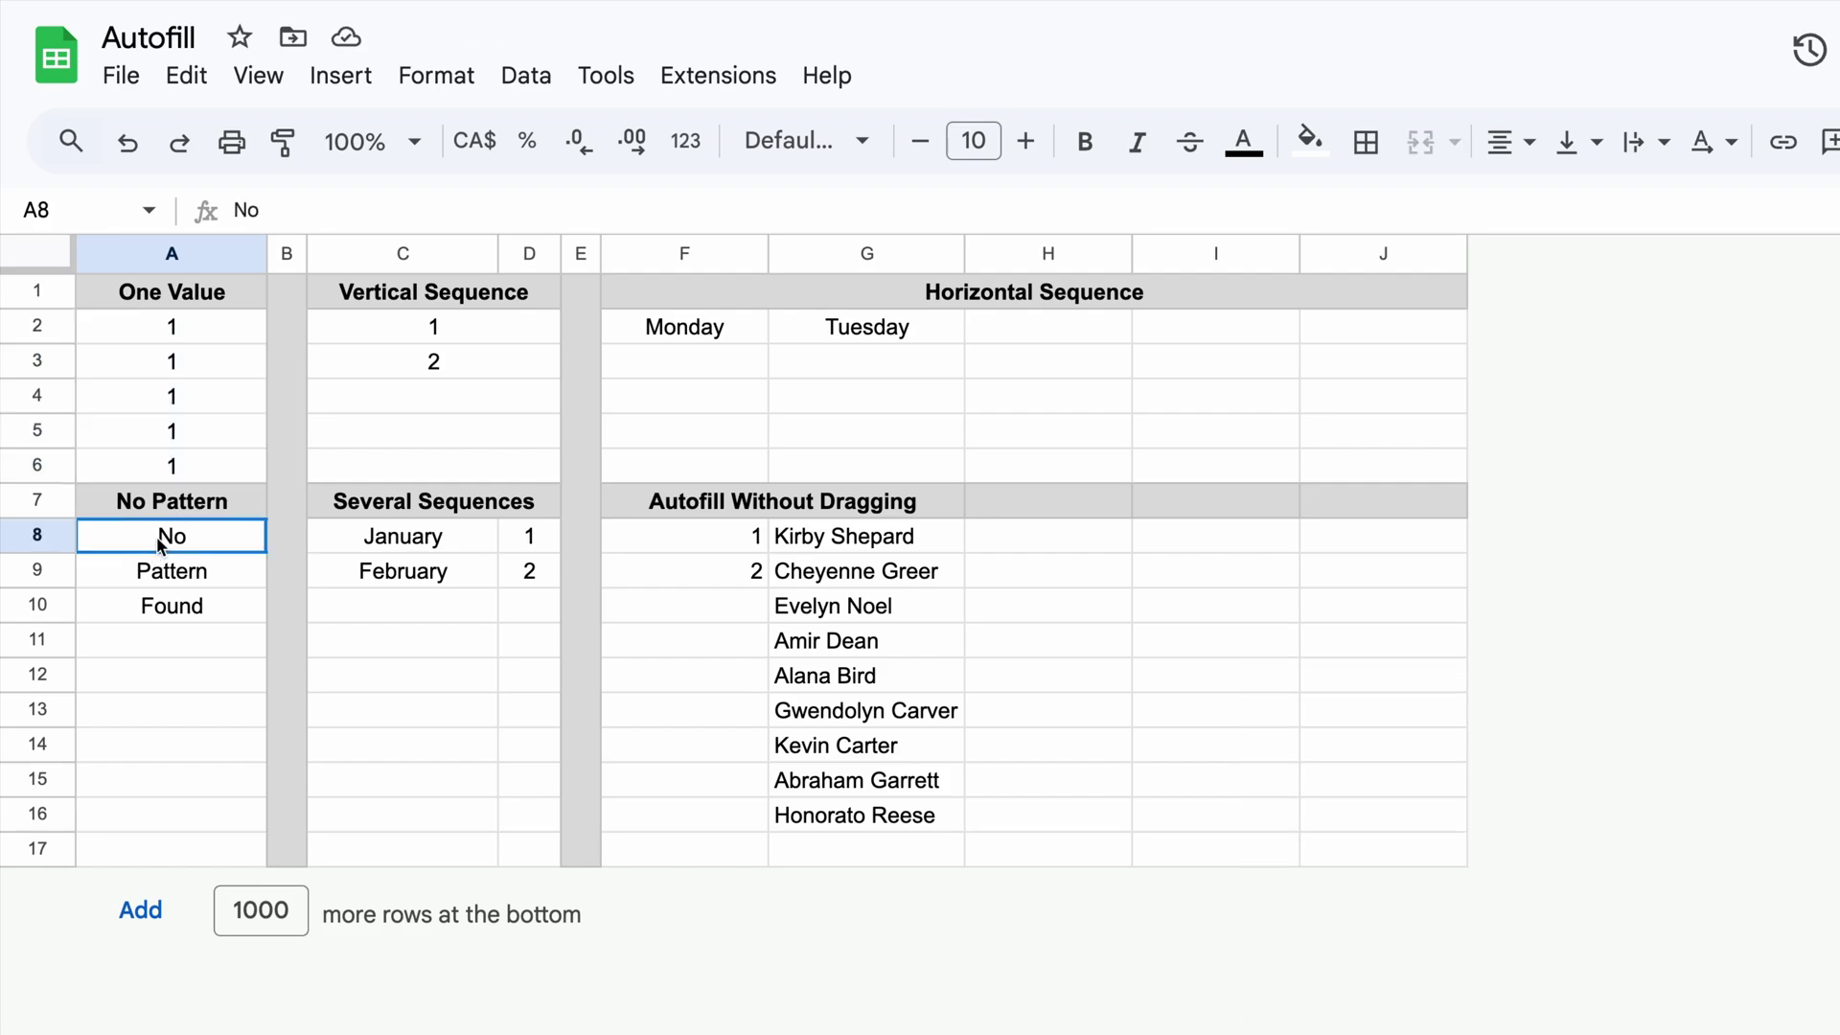
pyautogui.moveTo(160, 540); pyautogui.dragTo(163, 595)
pyautogui.moveTo(267, 622); pyautogui.dragTo(245, 845)
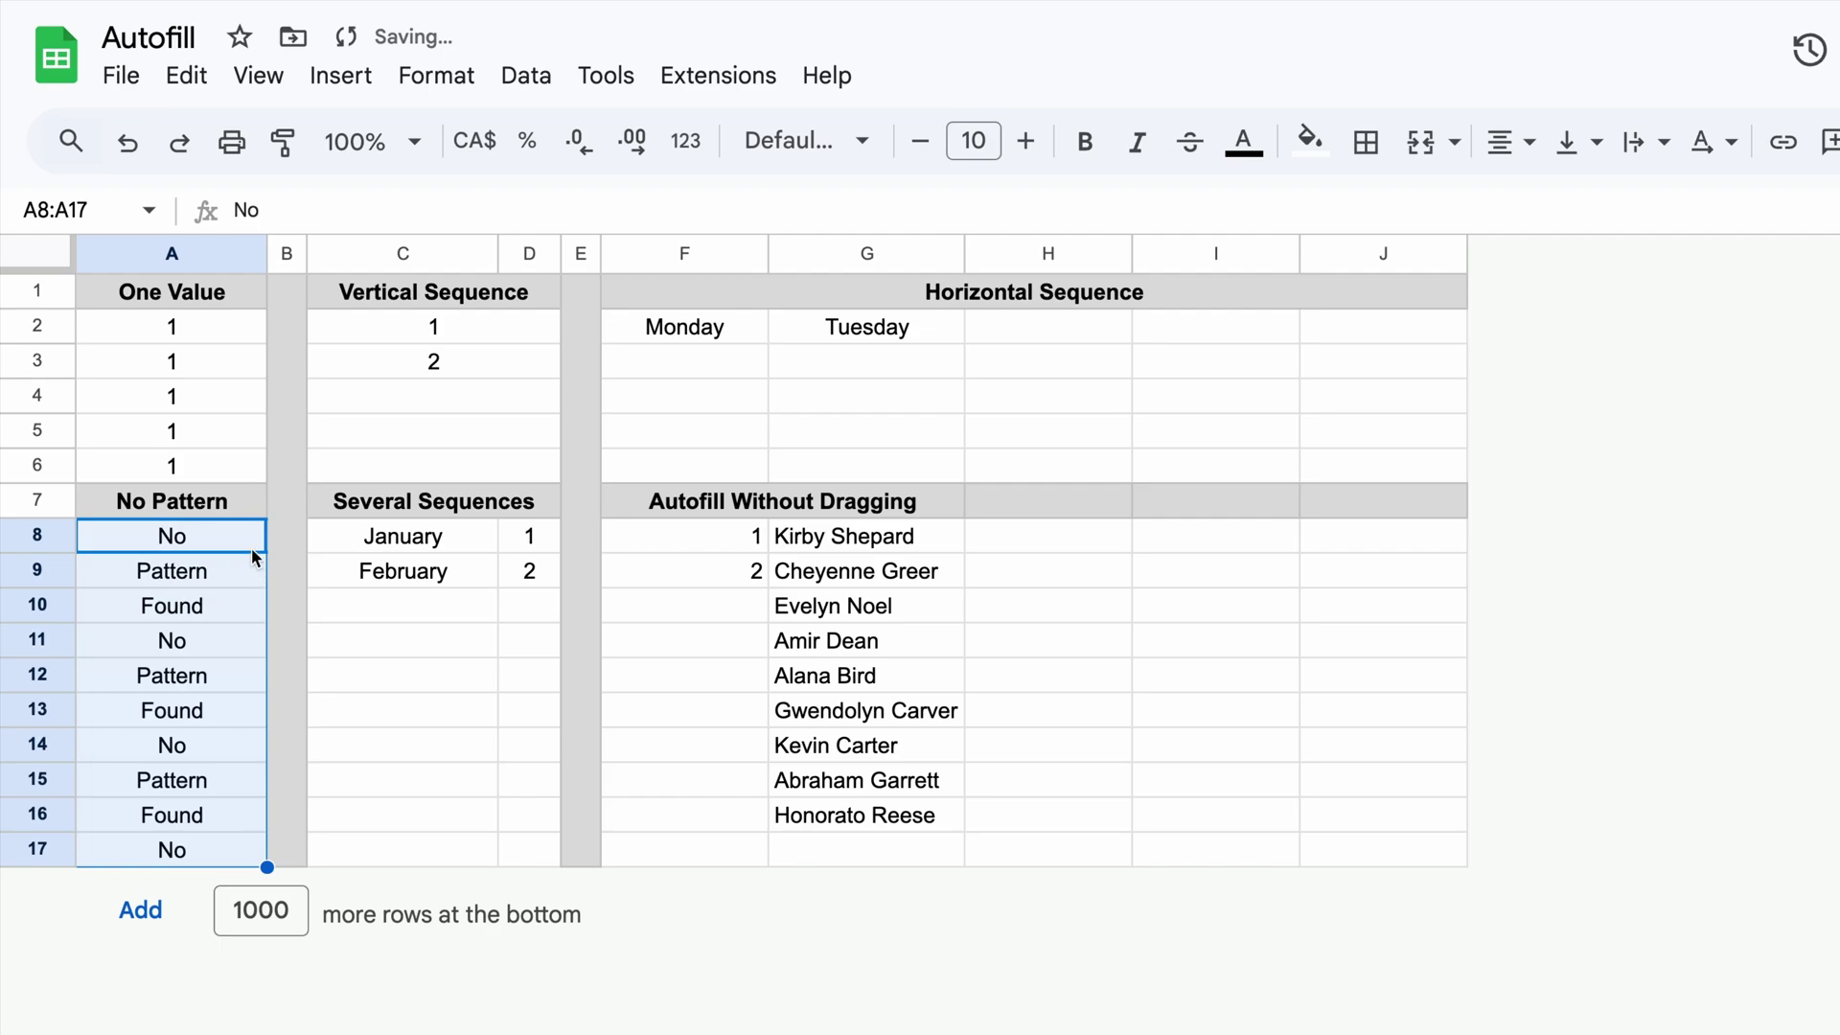
pyautogui.hotkey('ctrl', 'z')
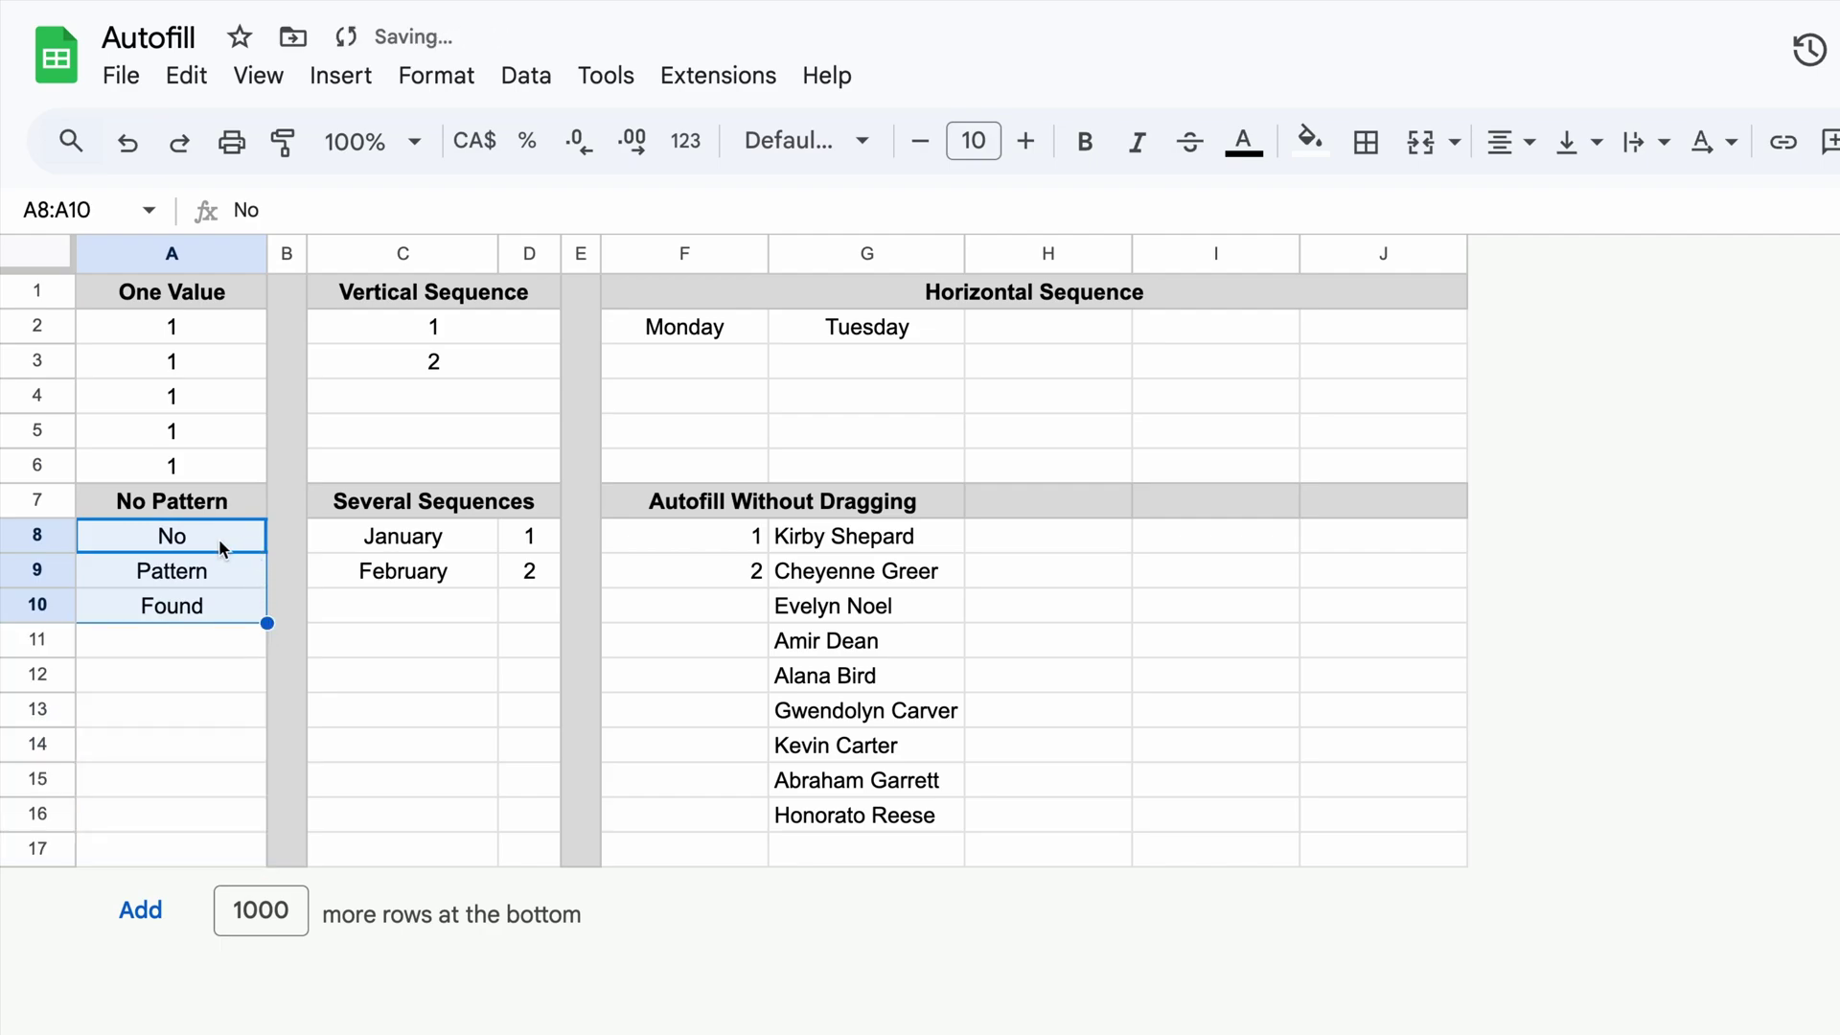
# Repeat No, Pattern, Found with its blank row to row 17, and continue the Vertical Sequence to 5.
pyautogui.moveTo(255, 540); pyautogui.dragTo(241, 851)
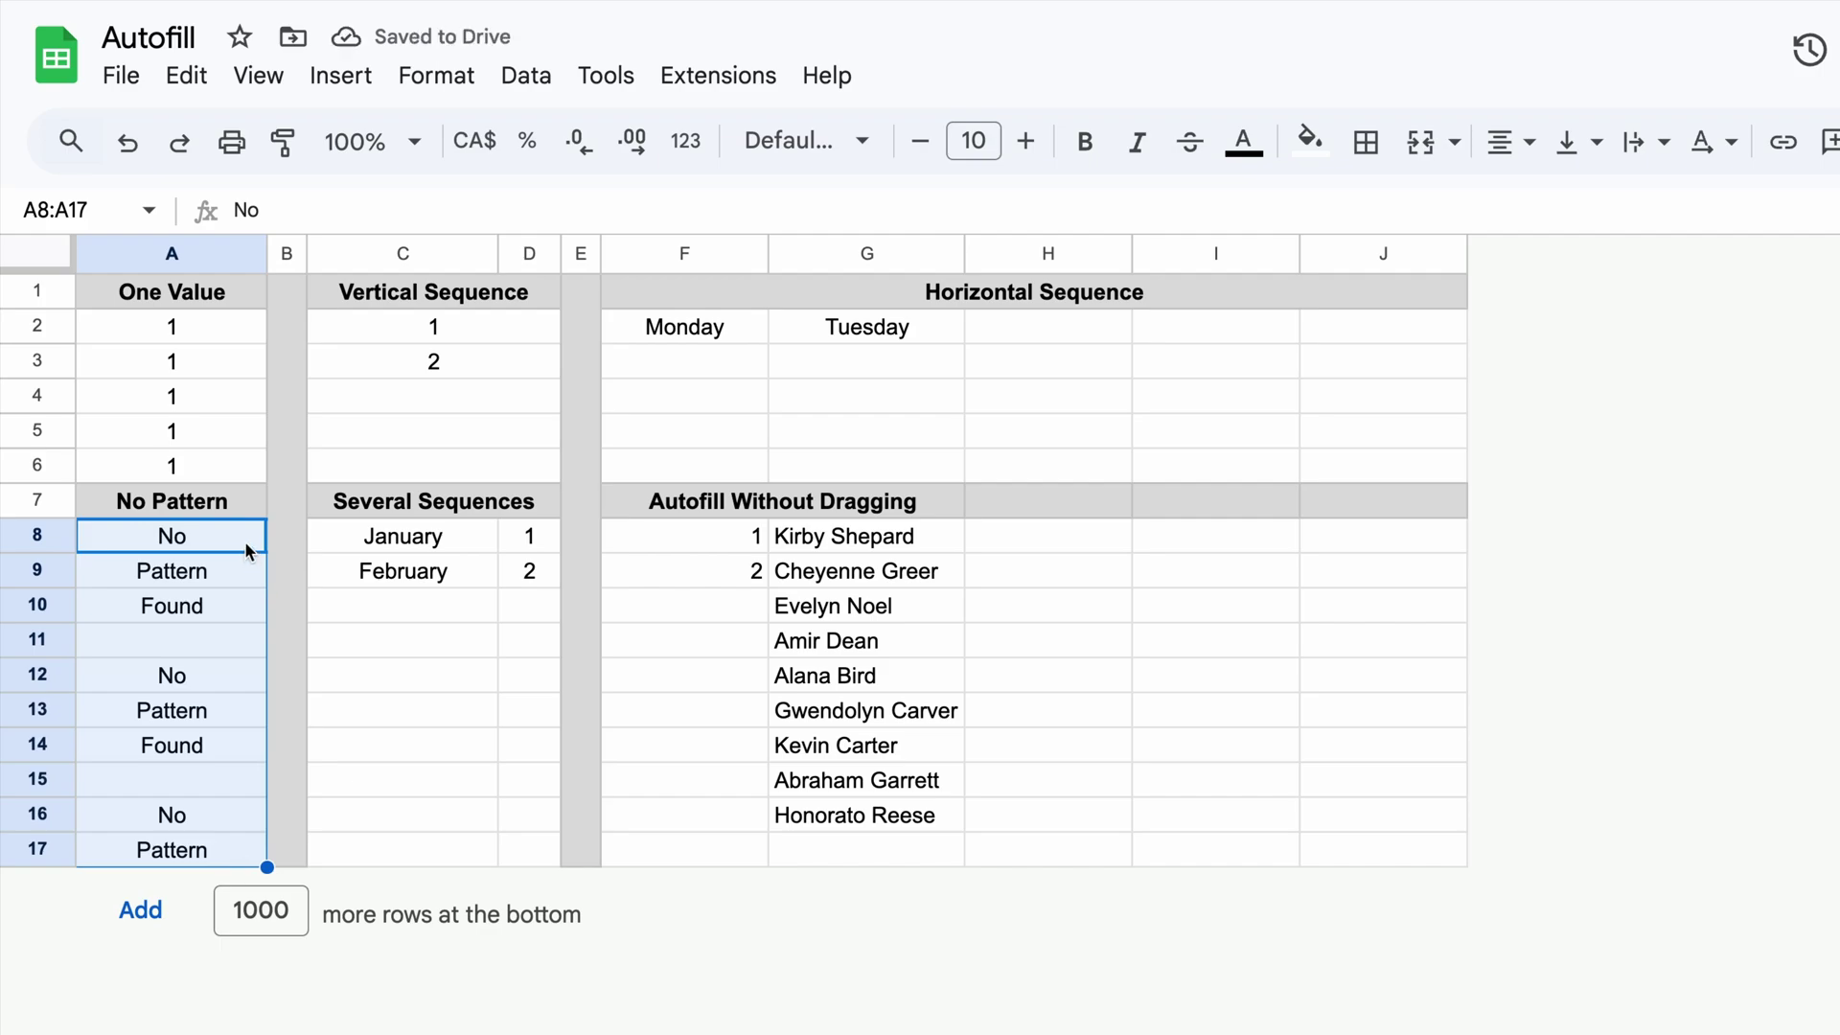
pyautogui.hotkey('shift', 'Up')
pyautogui.hotkey('shift', 'Up')
pyautogui.hotkey('shift', 'Up')
pyautogui.hotkey('shift', 'Up')
pyautogui.hotkey('shift', 'Up')
pyautogui.hotkey('shift', 'Up')
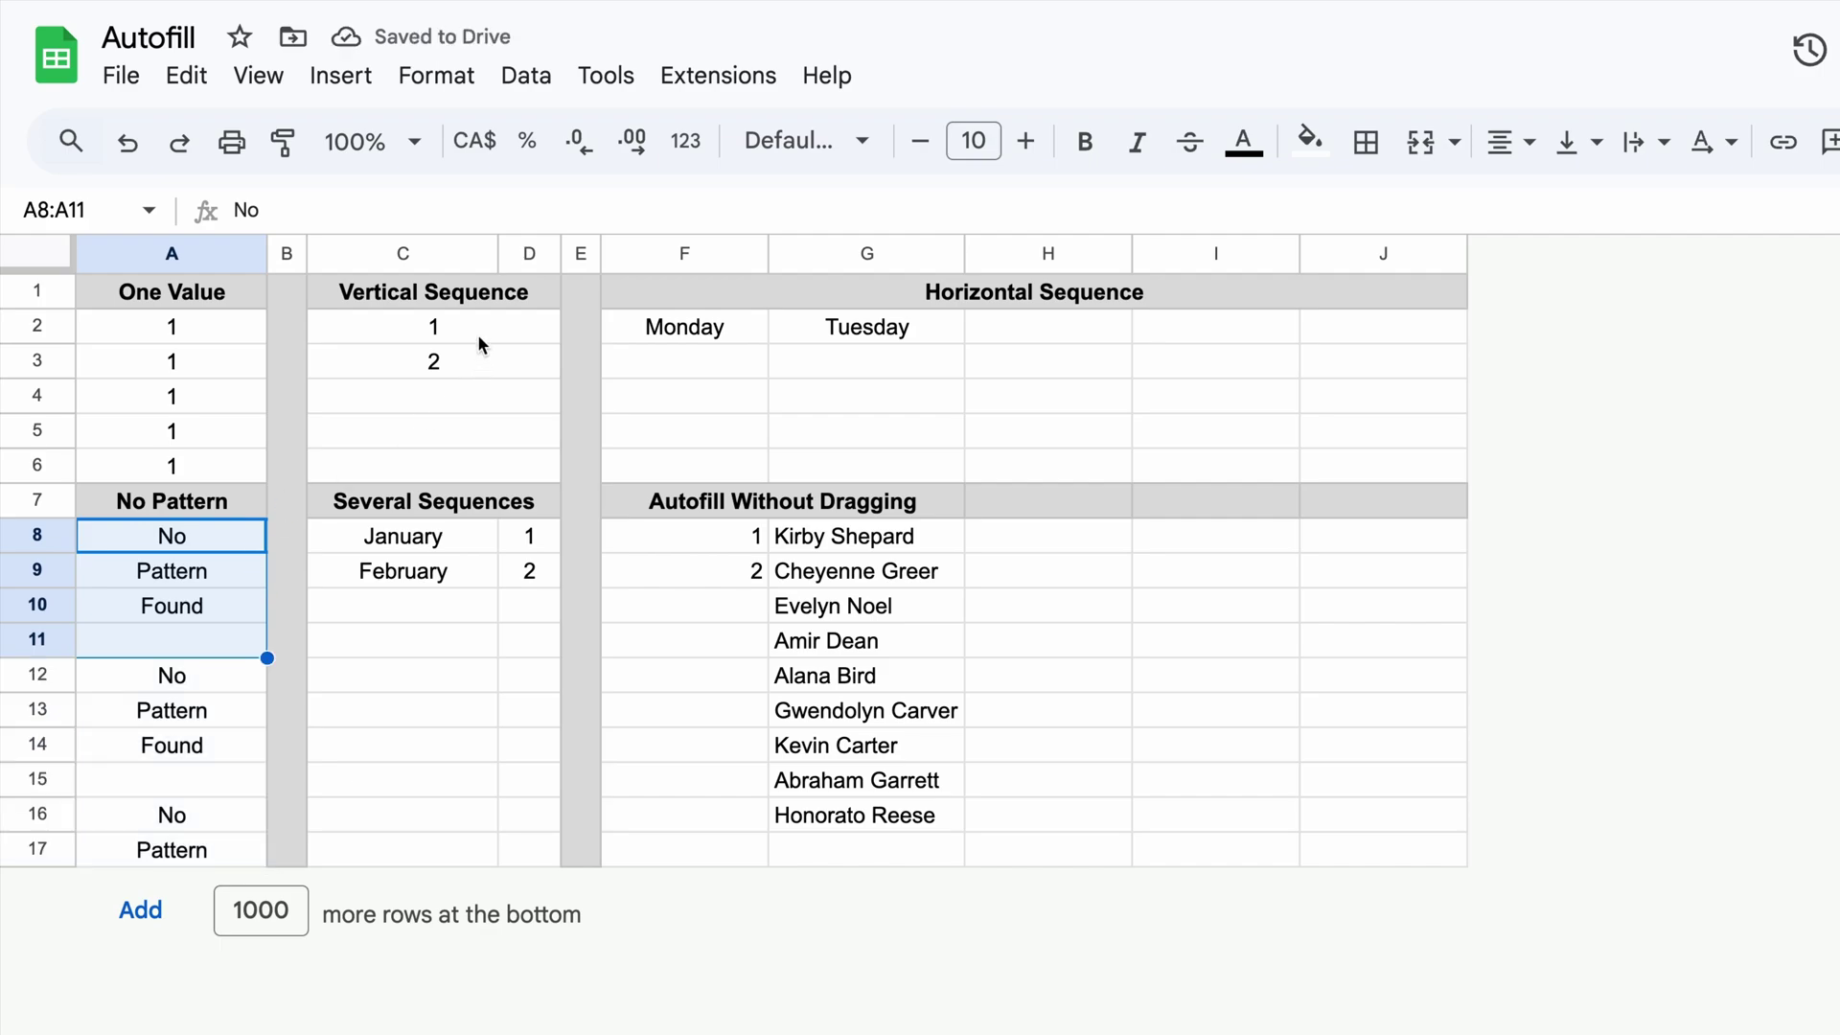
pyautogui.moveTo(477, 333); pyautogui.dragTo(552, 469)
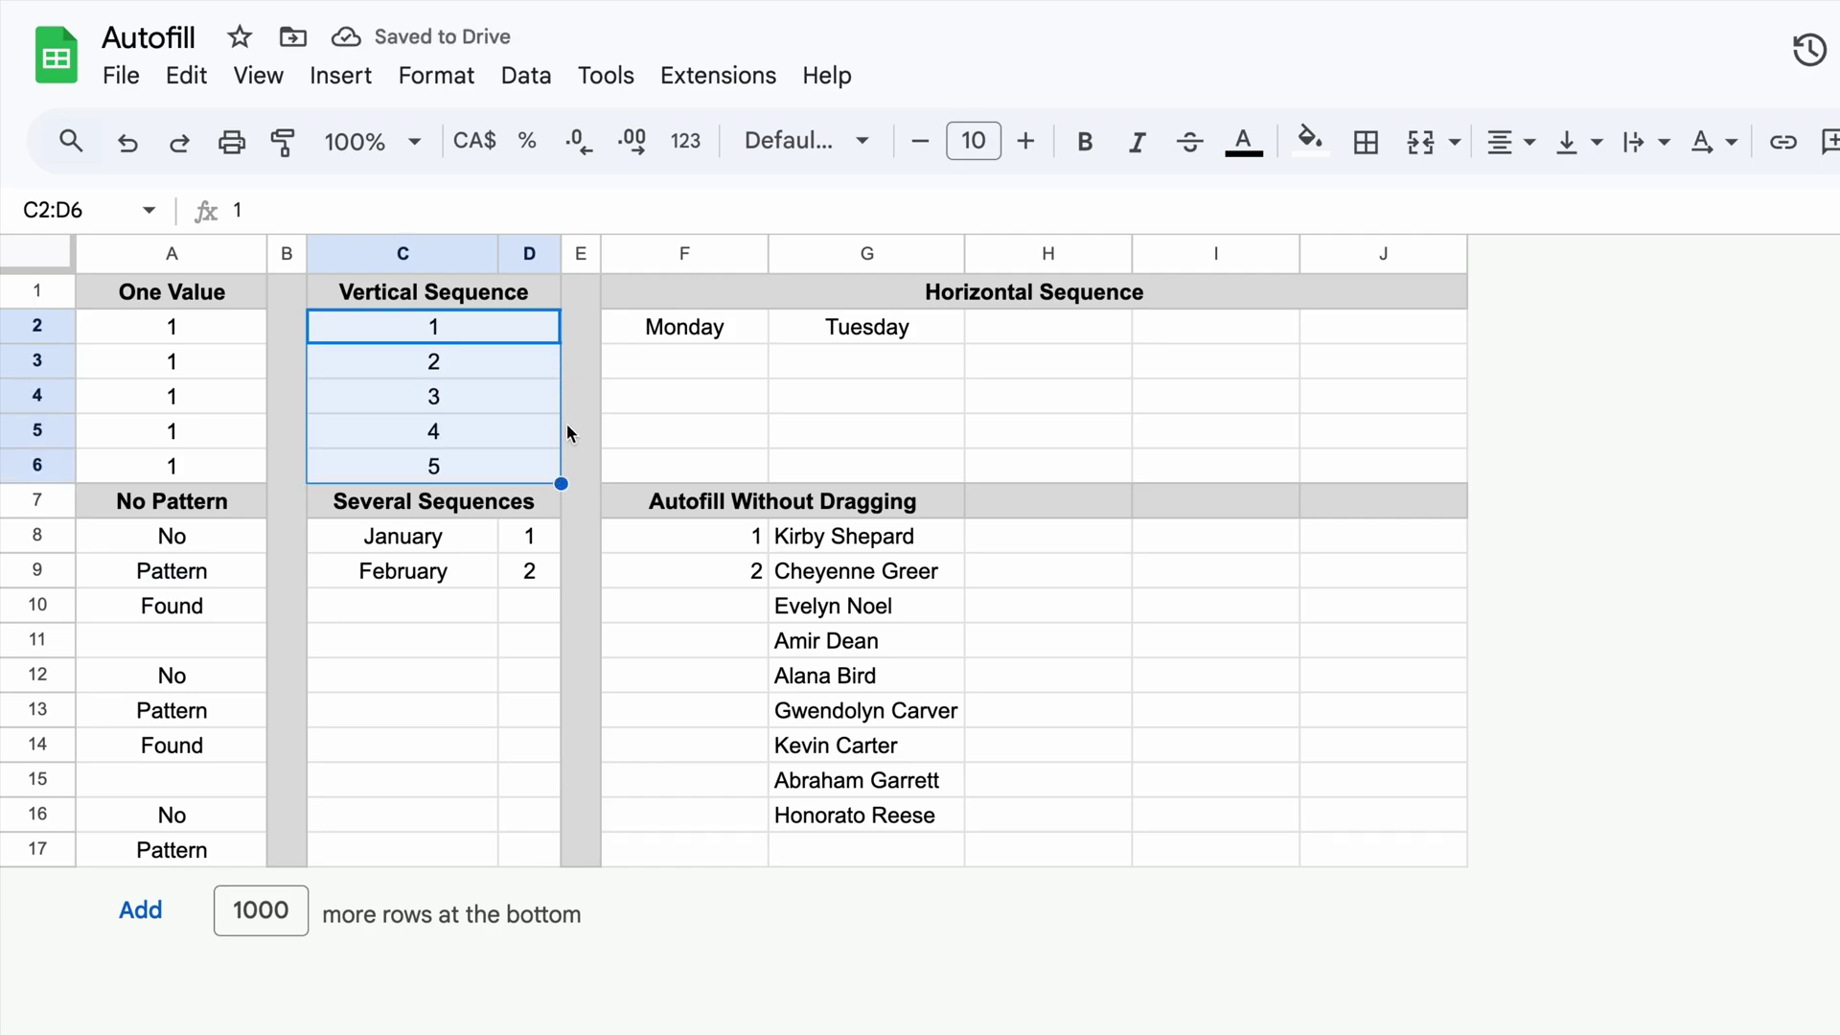
# Extend Monday to Friday across row 2, months and numbers to row 17, and number the names 1–9.
pyautogui.click(704, 337)
pyautogui.moveTo(704, 337); pyautogui.dragTo(1411, 332)
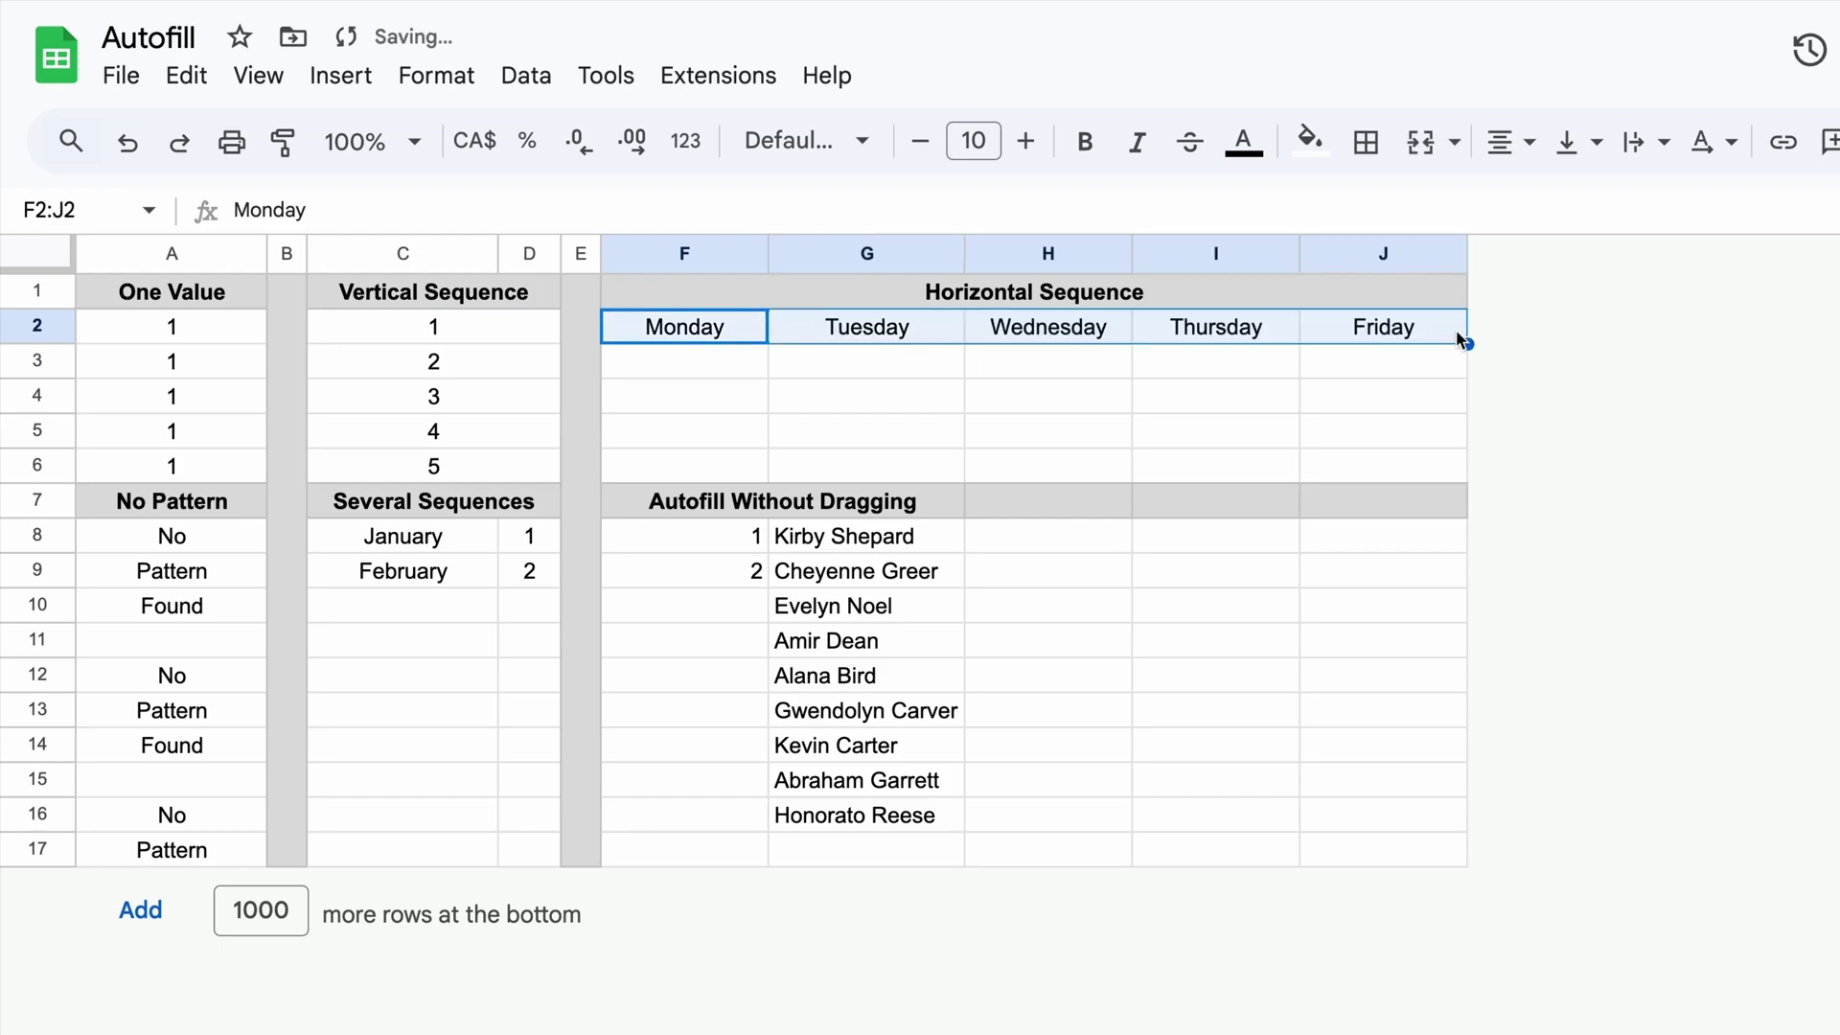
pyautogui.moveTo(431, 547); pyautogui.dragTo(534, 842)
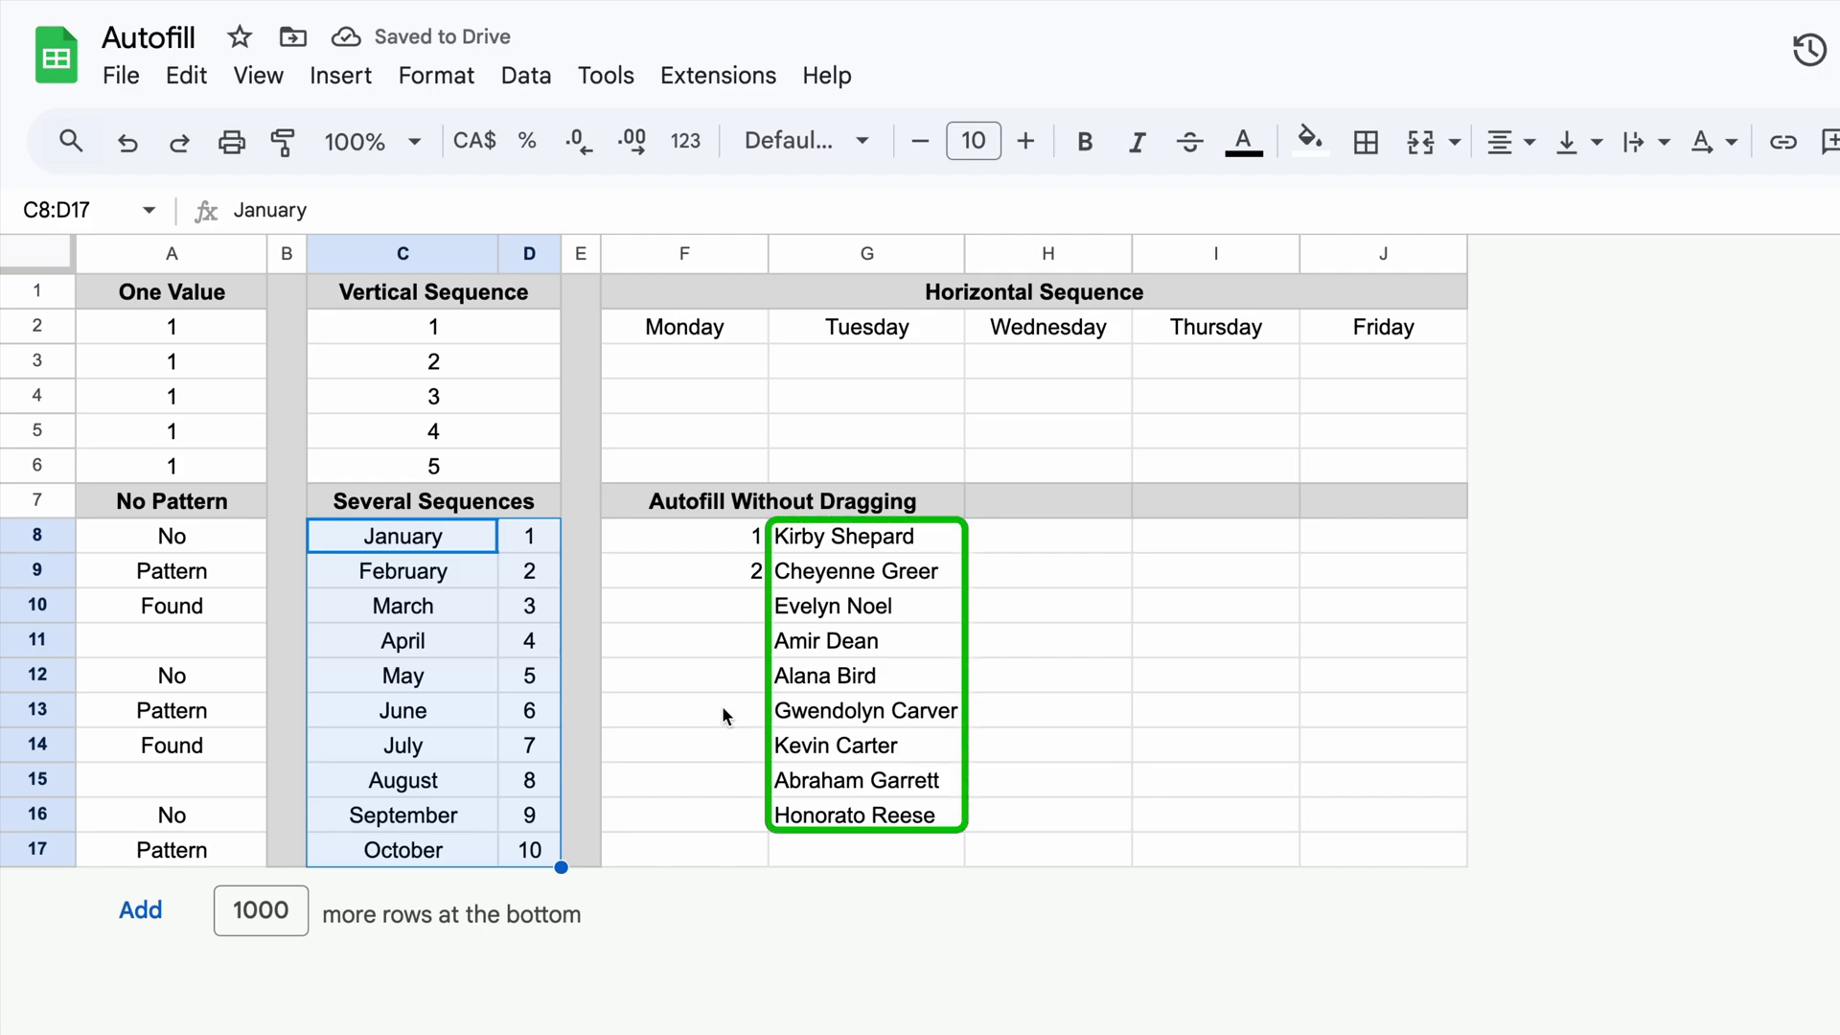
pyautogui.moveTo(738, 544); pyautogui.dragTo(751, 578)
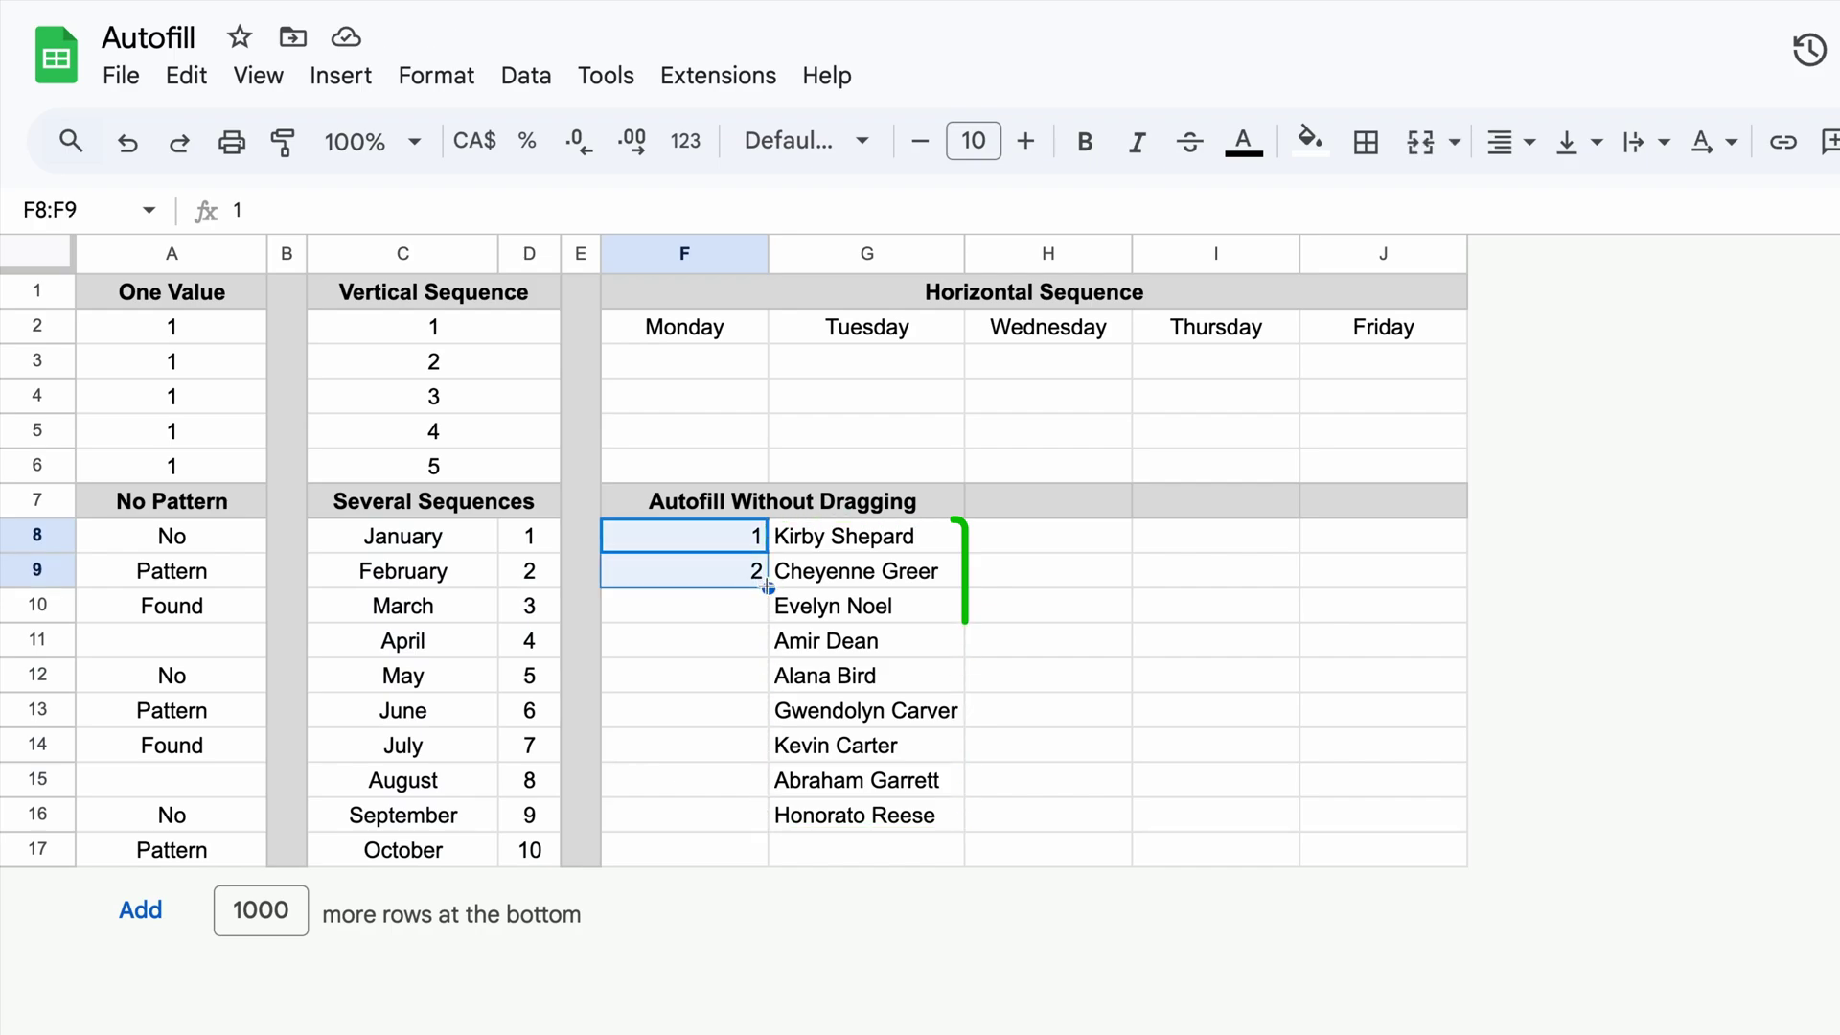
pyautogui.doubleClick(767, 586)
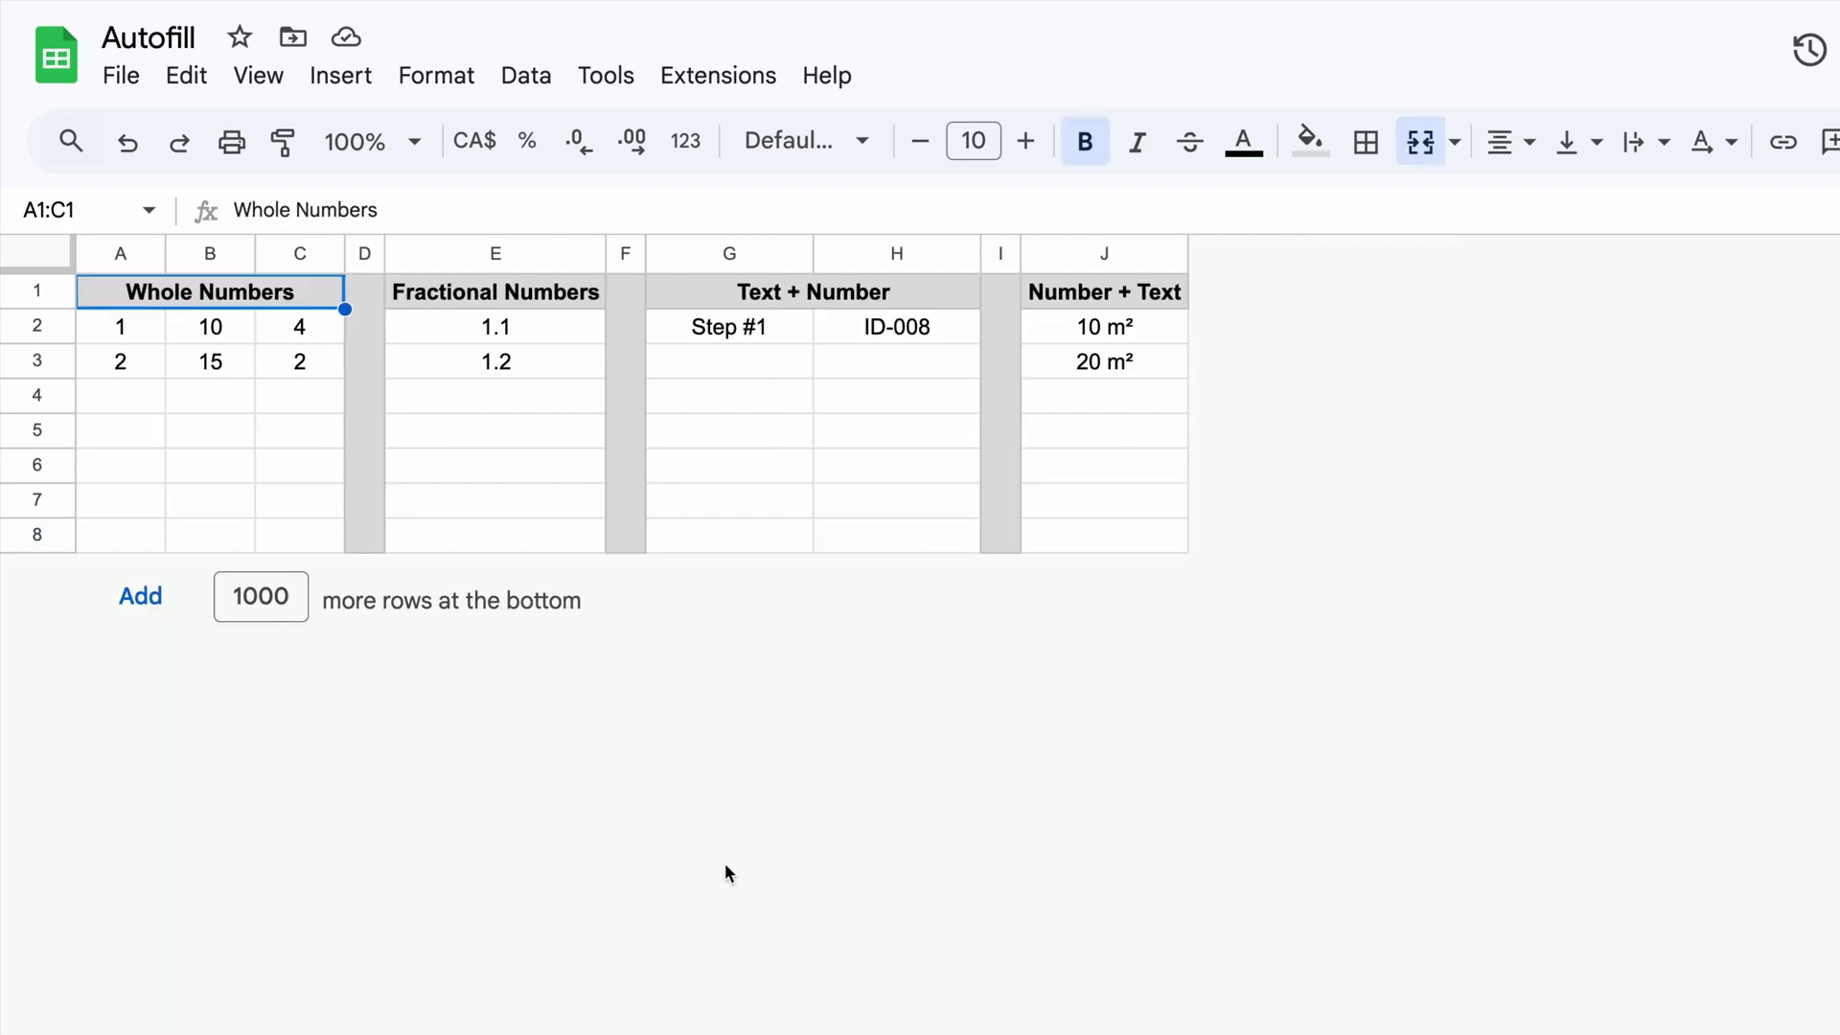
# Continue the series 1–7, 10–40, 4 down to -8, and 1.1 to 1.7 down to row 8.
pyautogui.moveTo(124, 336); pyautogui.dragTo(129, 364)
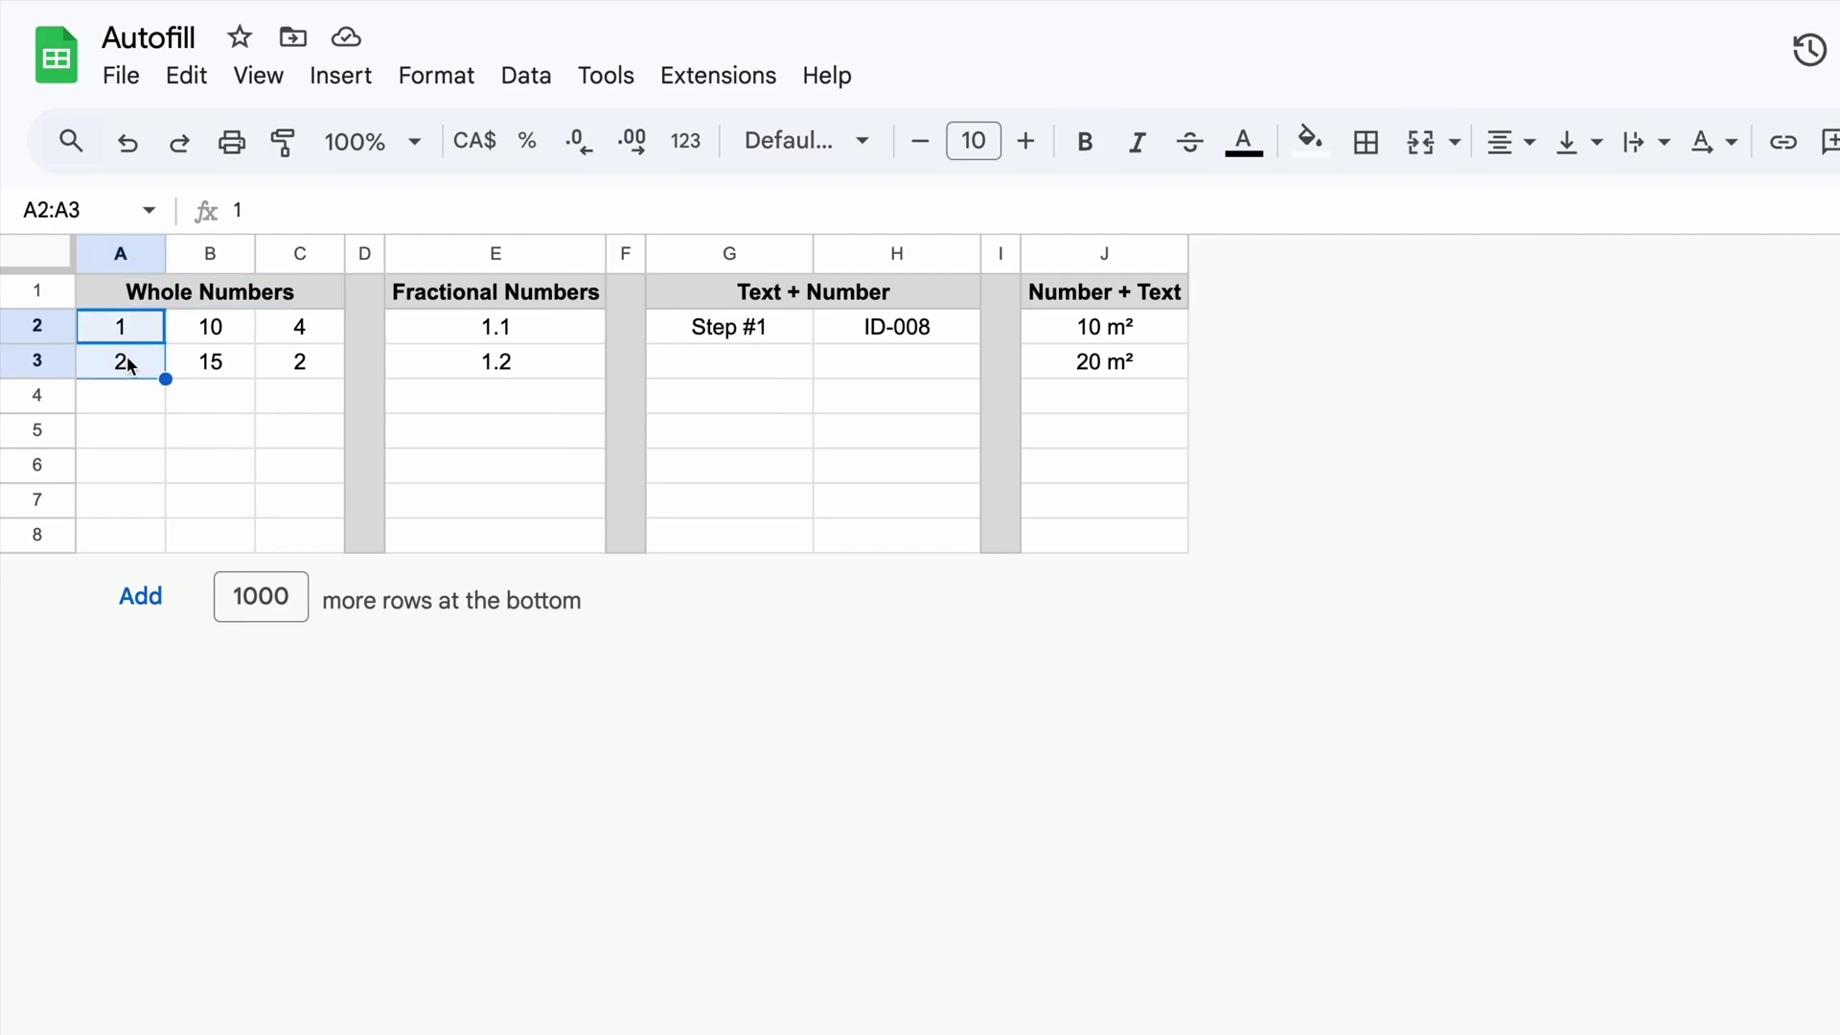
pyautogui.moveTo(166, 378); pyautogui.dragTo(158, 541)
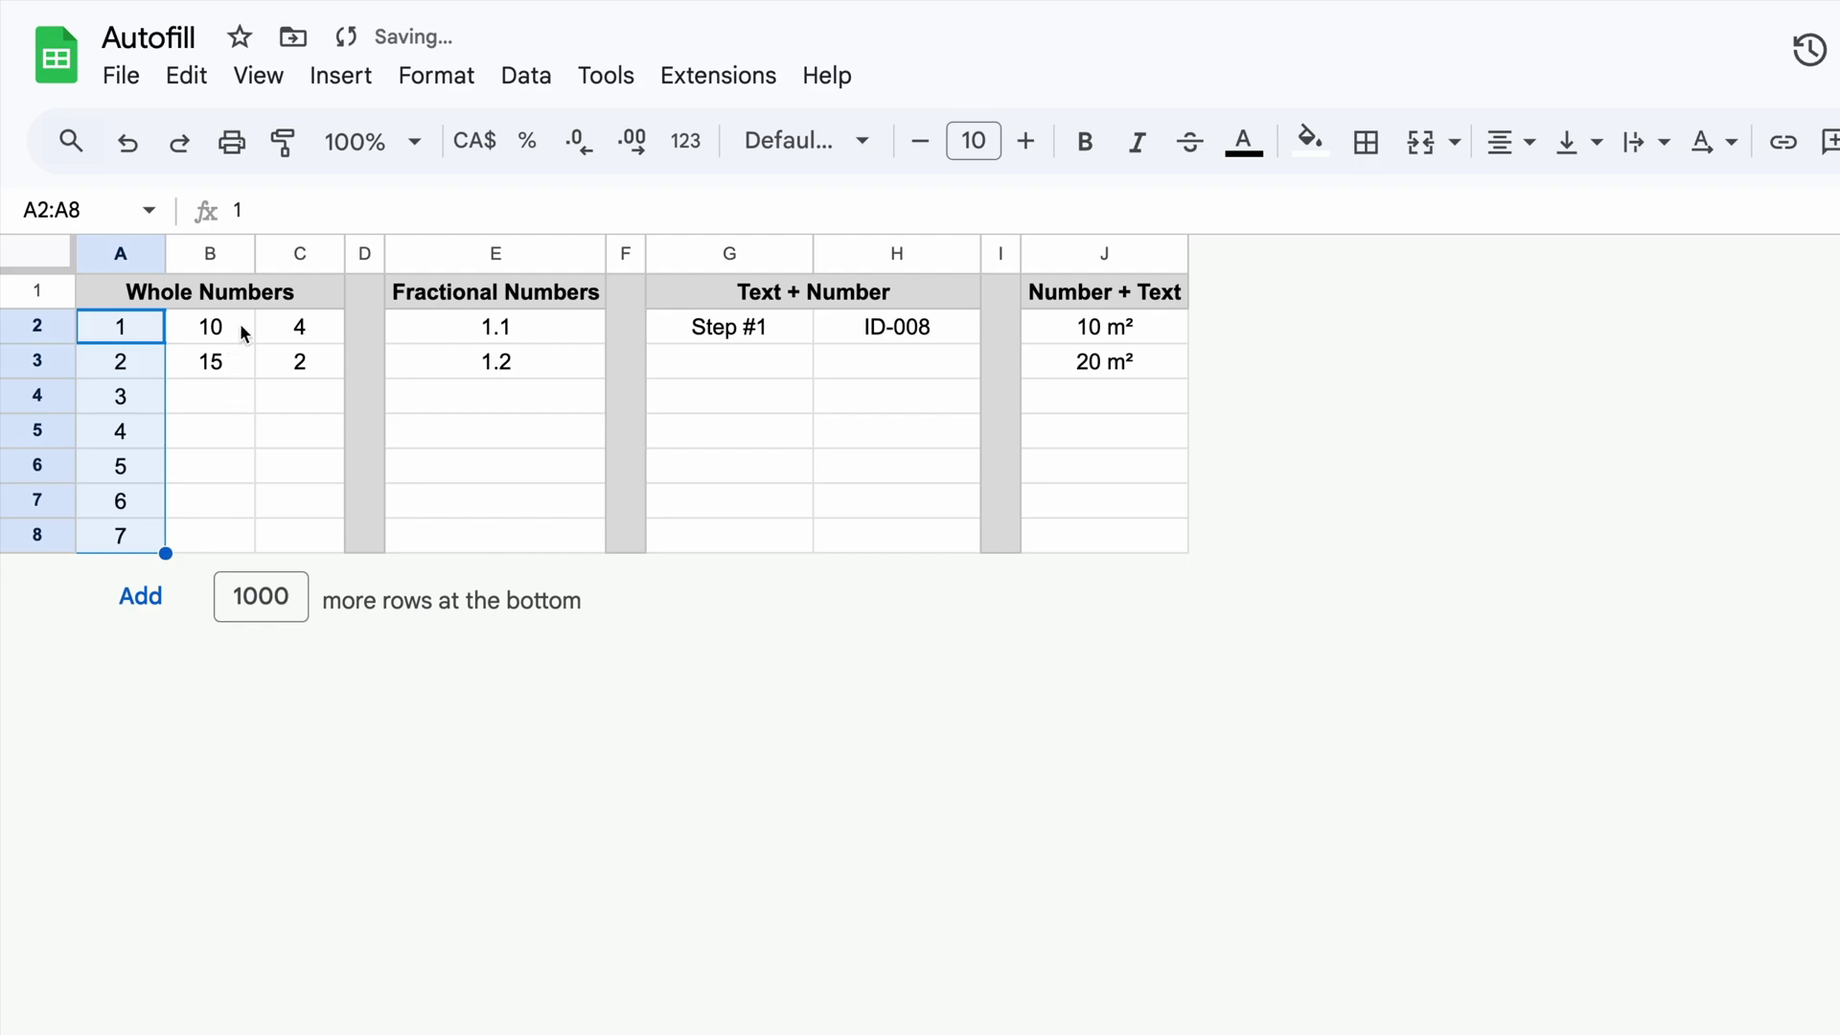
pyautogui.moveTo(239, 324); pyautogui.dragTo(242, 536)
pyautogui.click(333, 324)
pyautogui.moveTo(333, 324); pyautogui.dragTo(317, 528)
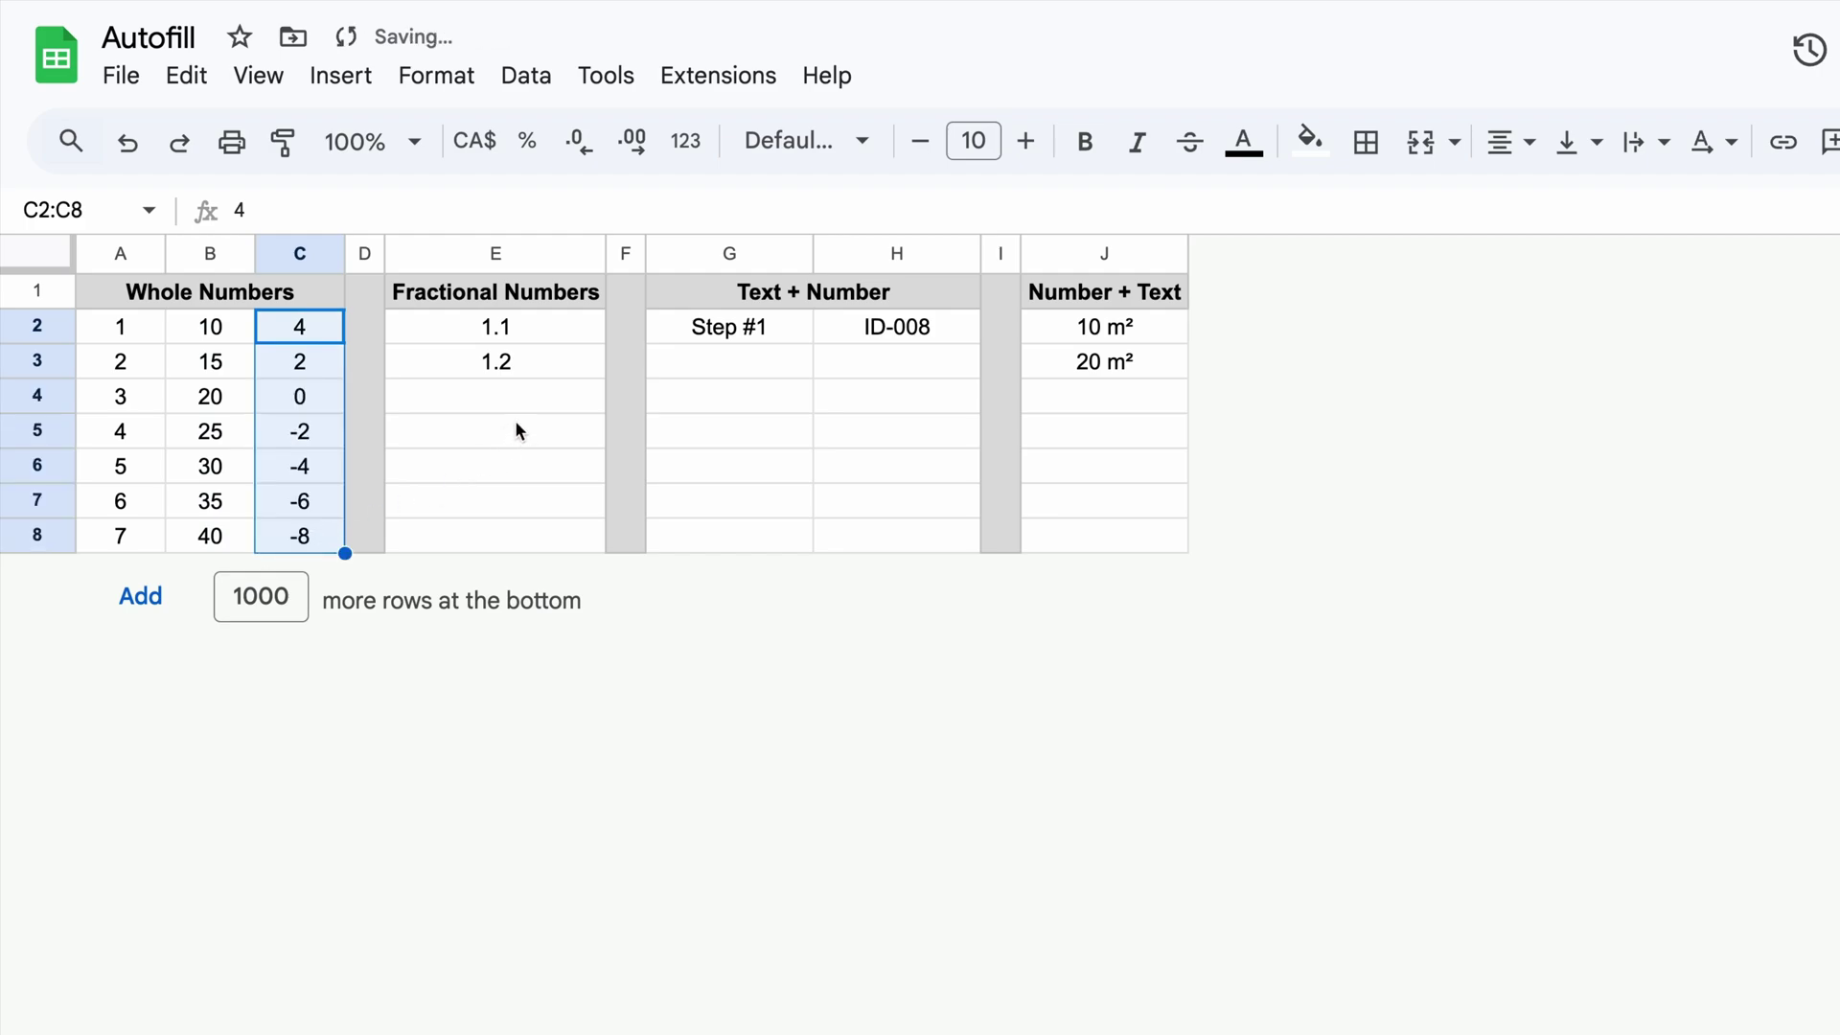
pyautogui.moveTo(566, 328); pyautogui.dragTo(604, 544)
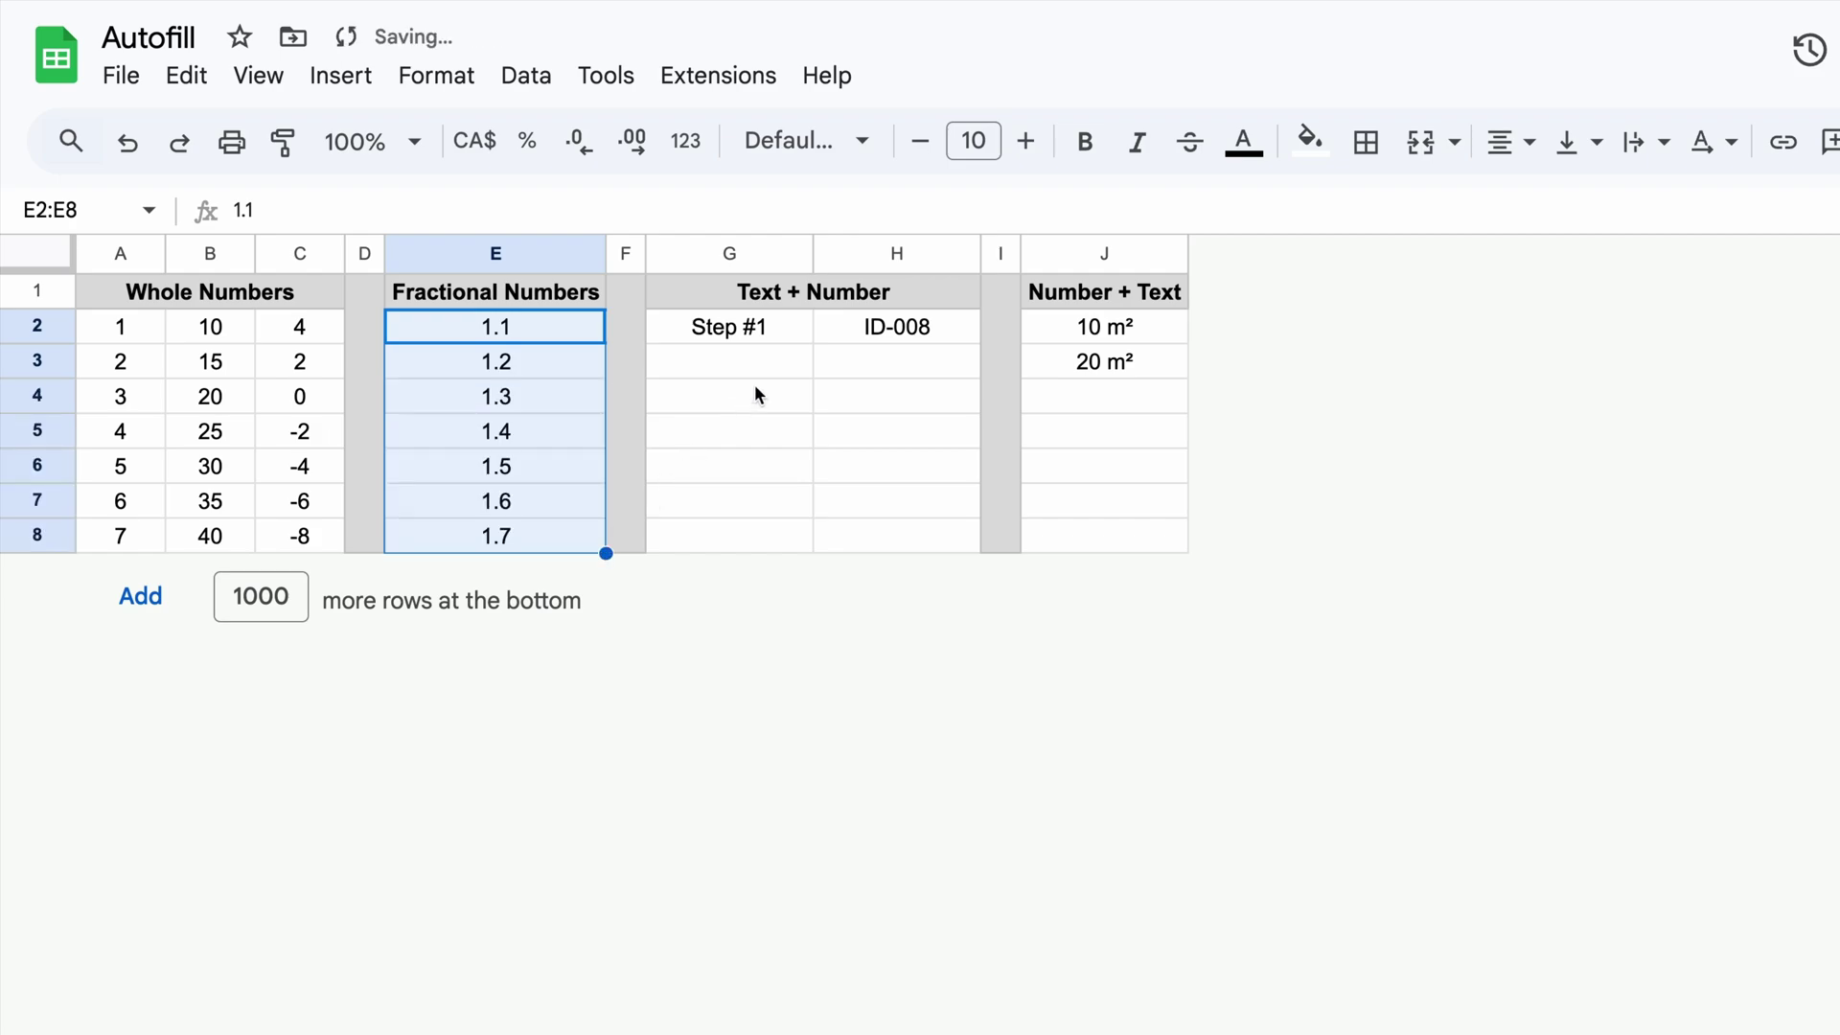
# Number the Text + Number steps from Step #1 down to Step #7.
pyautogui.click(766, 303)
pyautogui.click(786, 333)
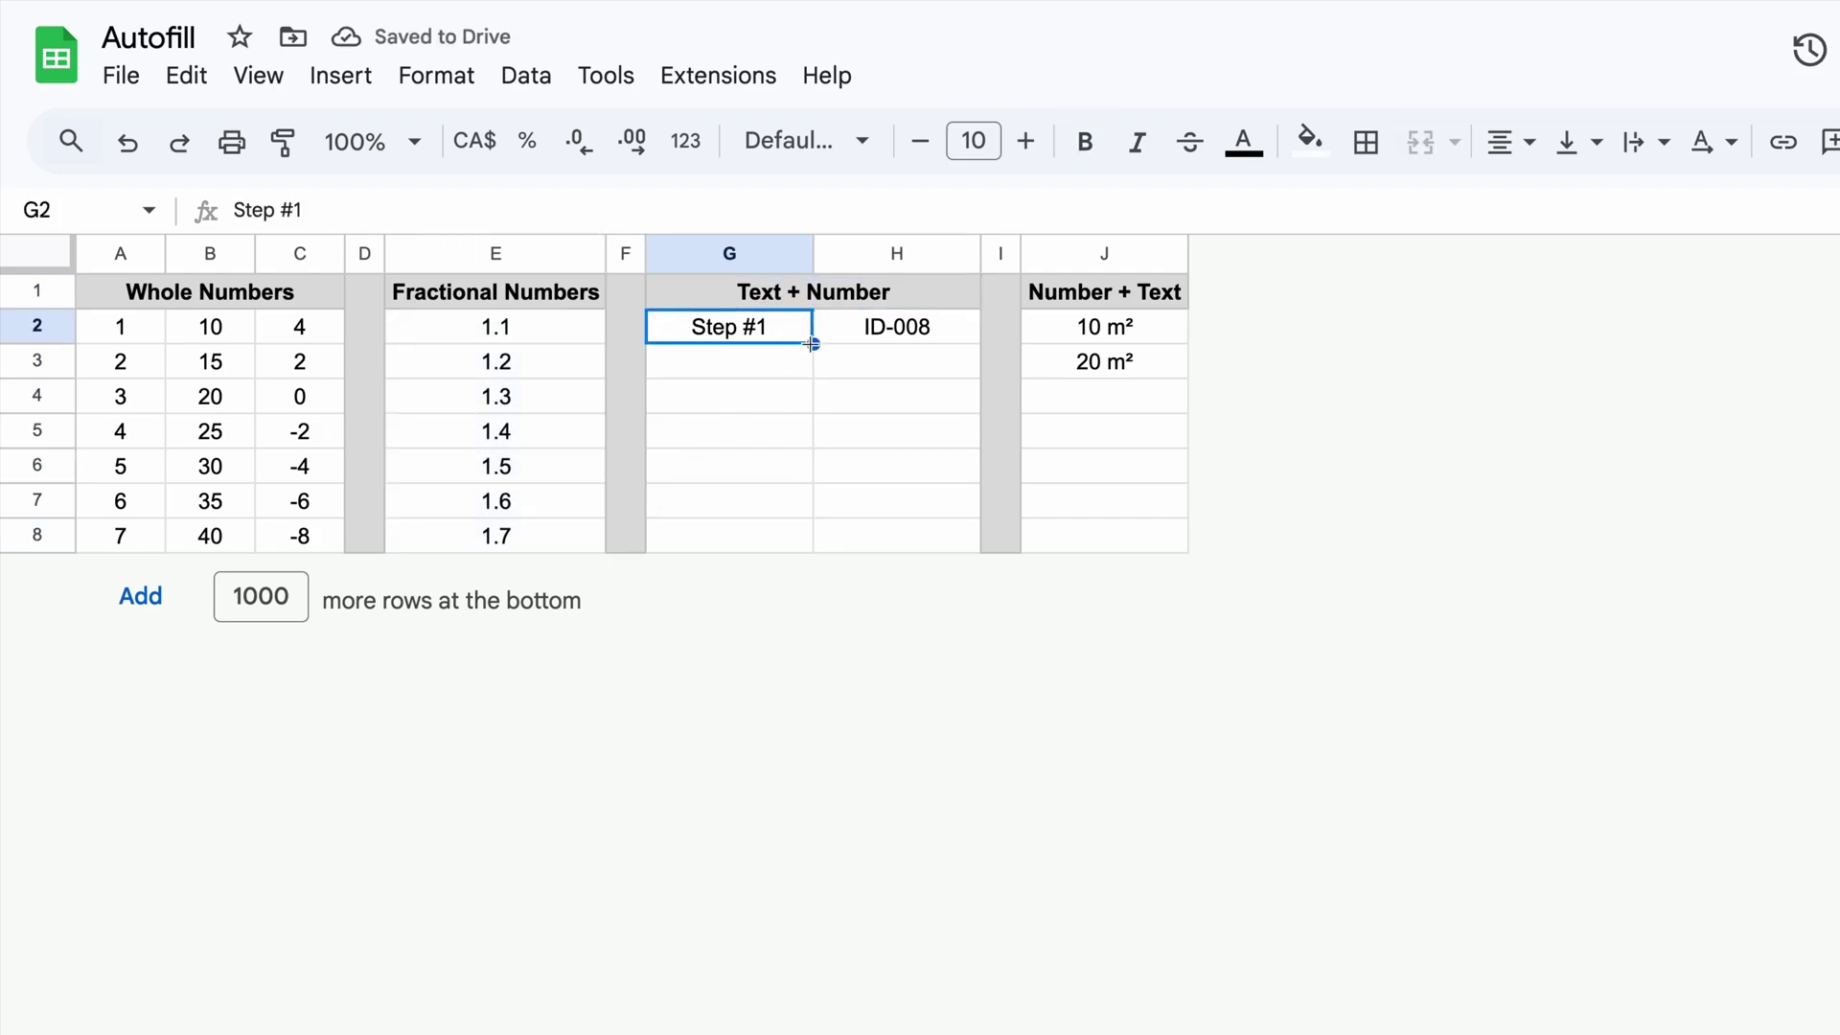
pyautogui.moveTo(812, 344); pyautogui.dragTo(813, 546)
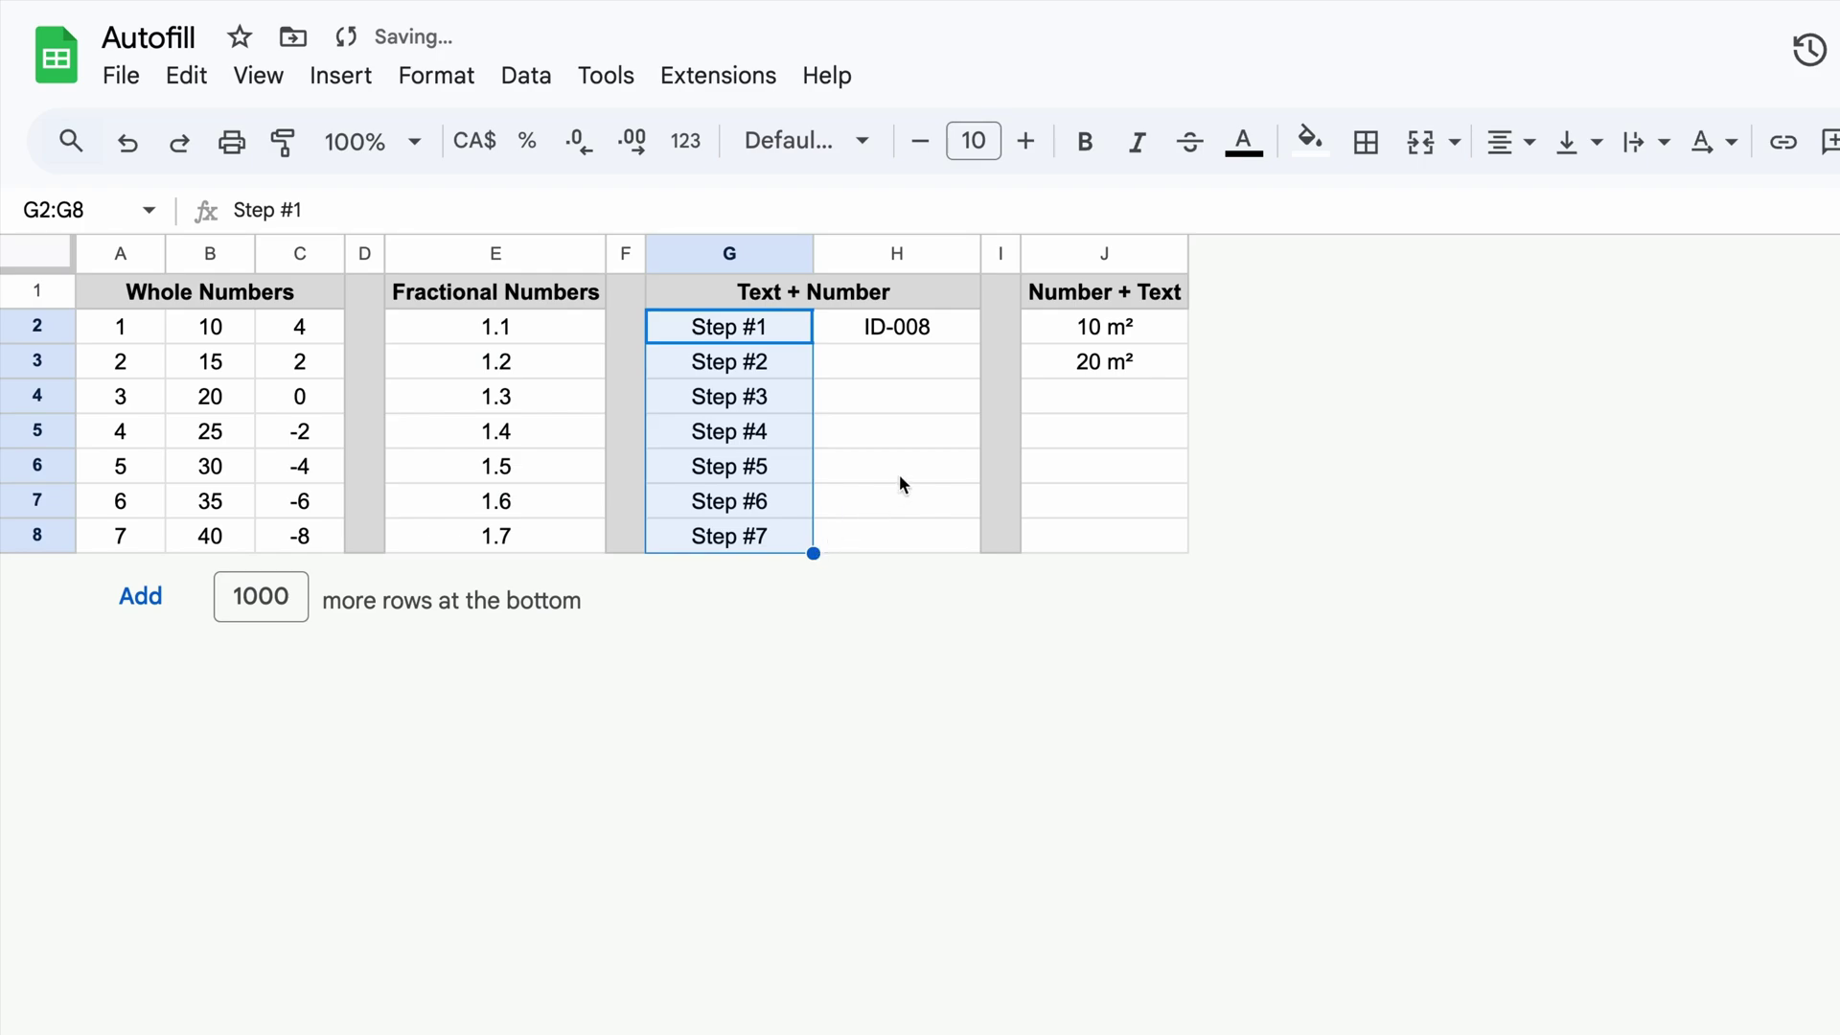
# Continue the IDs to ID-014 and the area values from 10 m² to 70 m².
pyautogui.click(939, 332)
pyautogui.moveTo(979, 343); pyautogui.dragTo(975, 542)
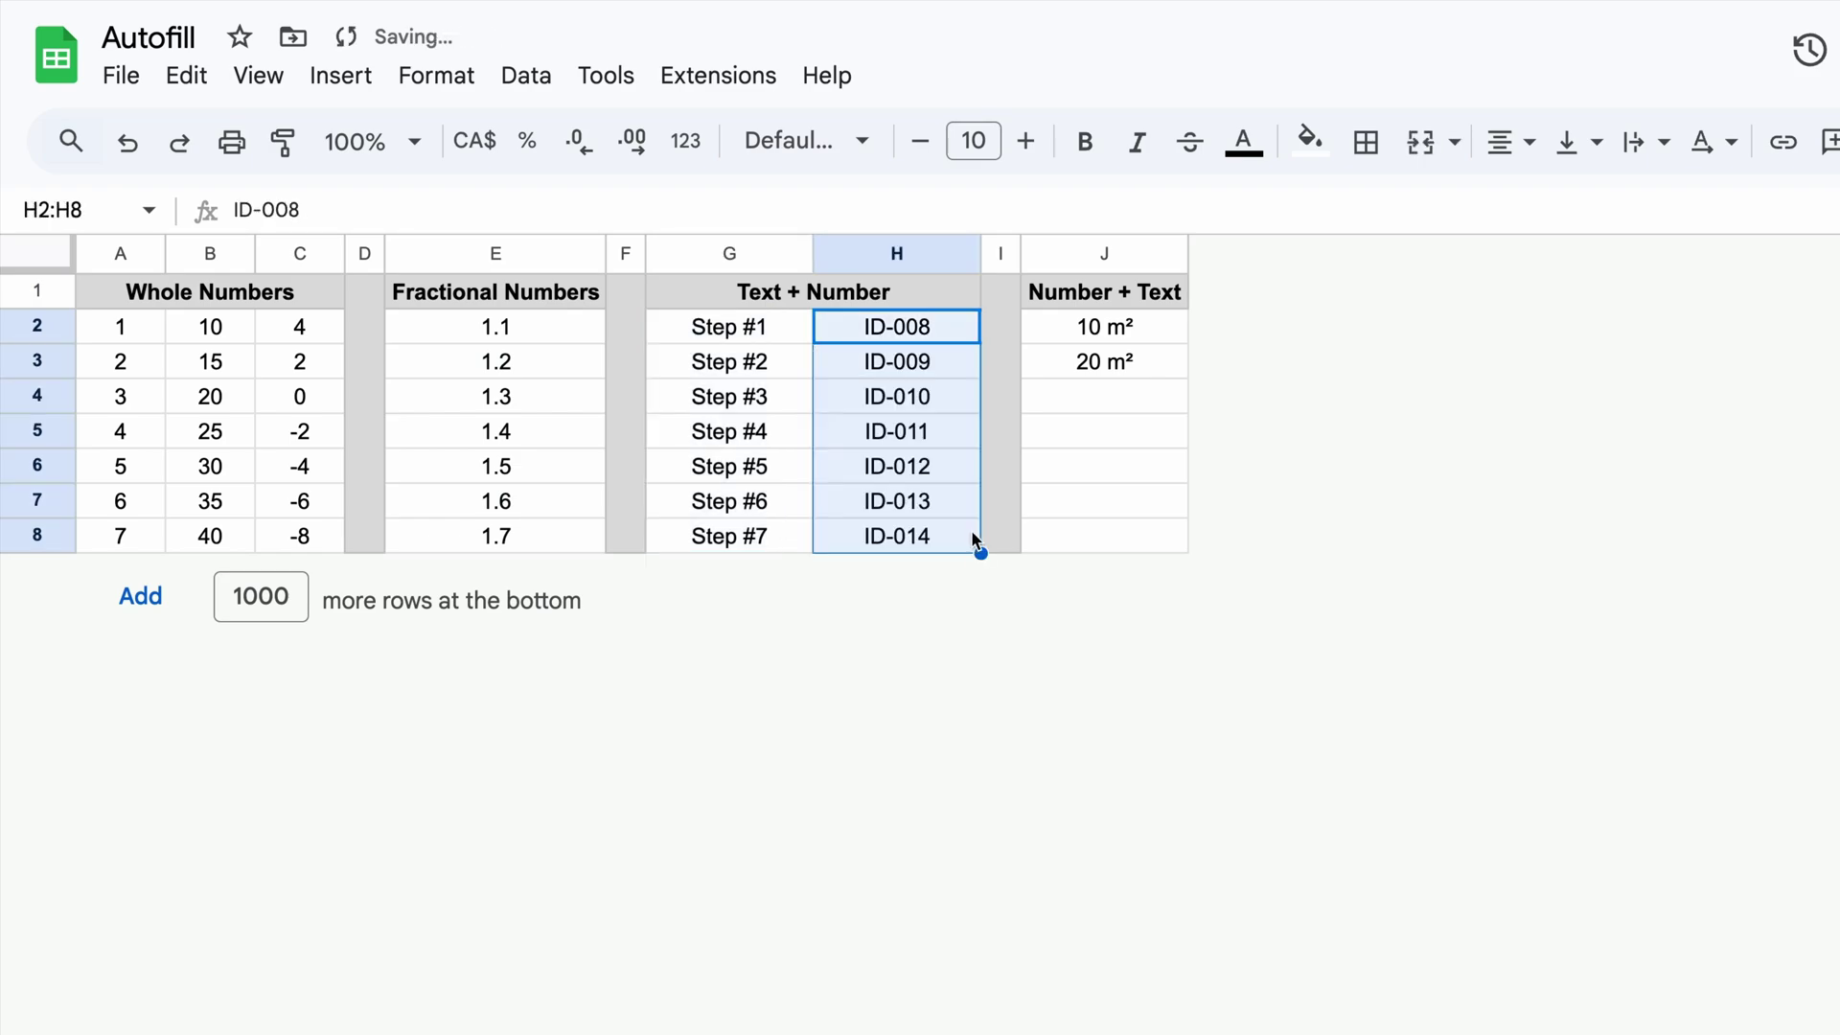
pyautogui.moveTo(1159, 331); pyautogui.dragTo(1177, 543)
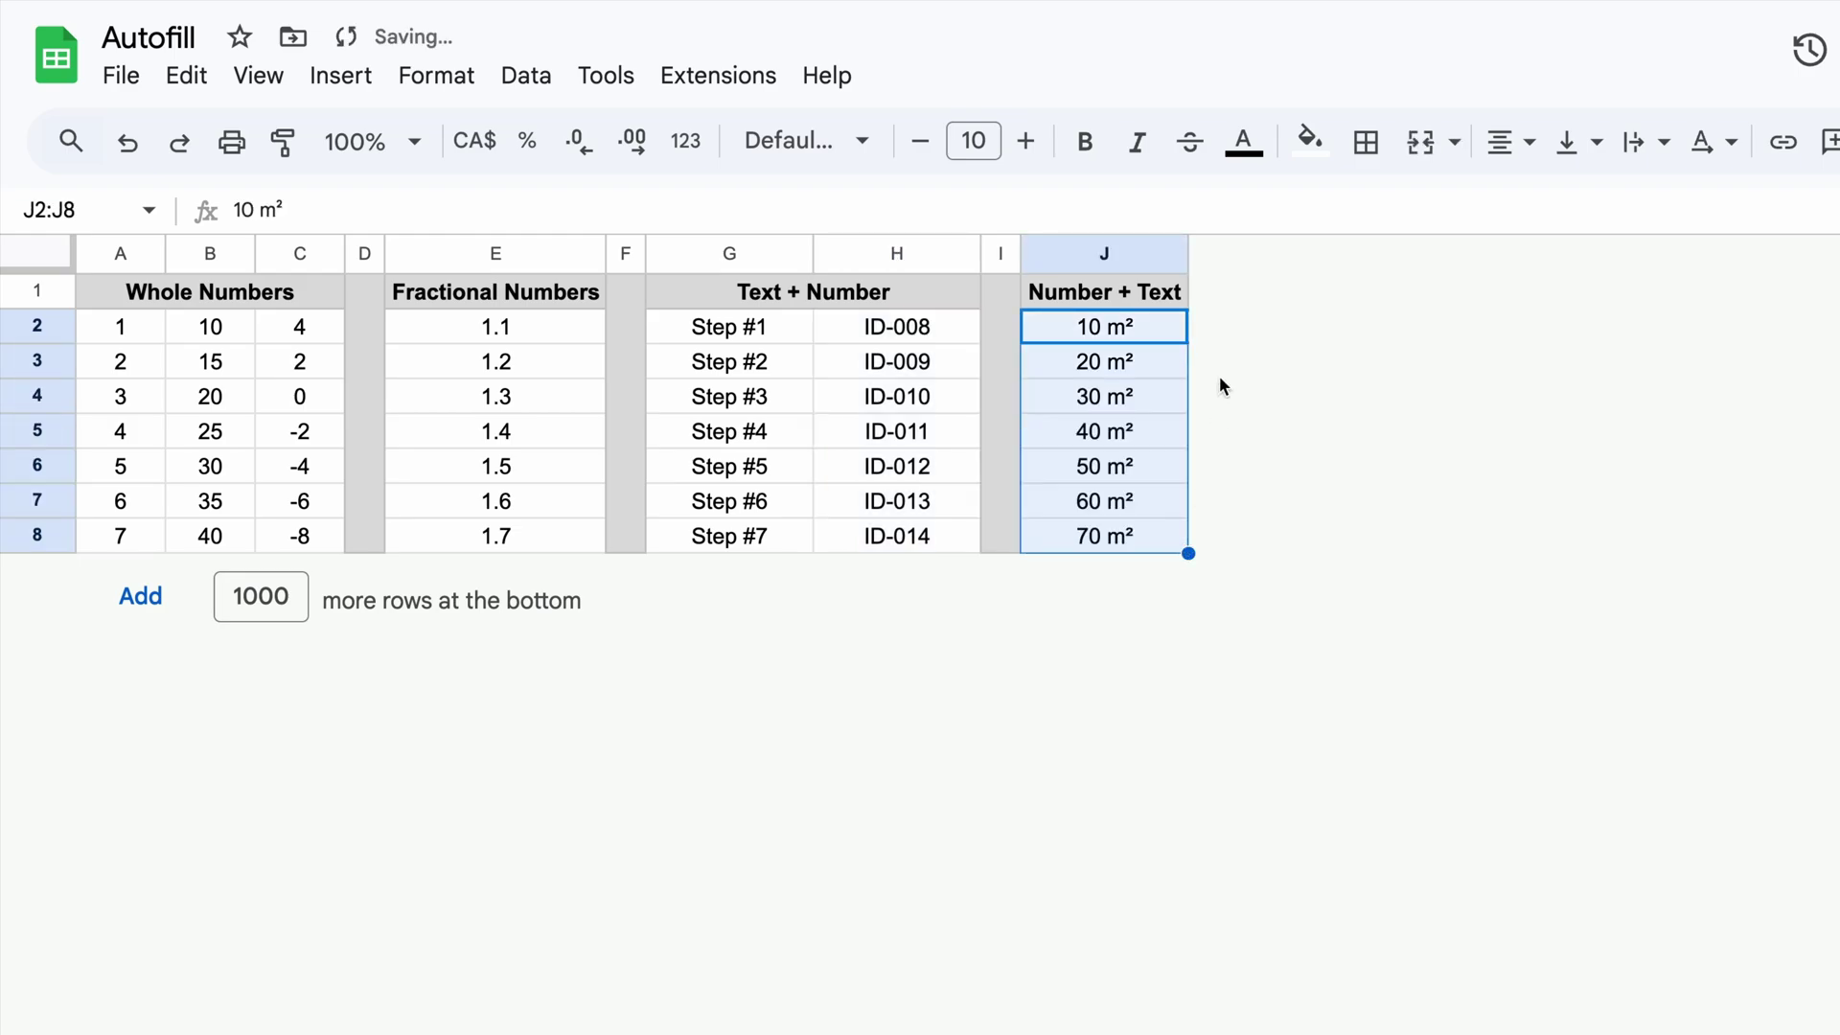
pyautogui.click(1178, 336)
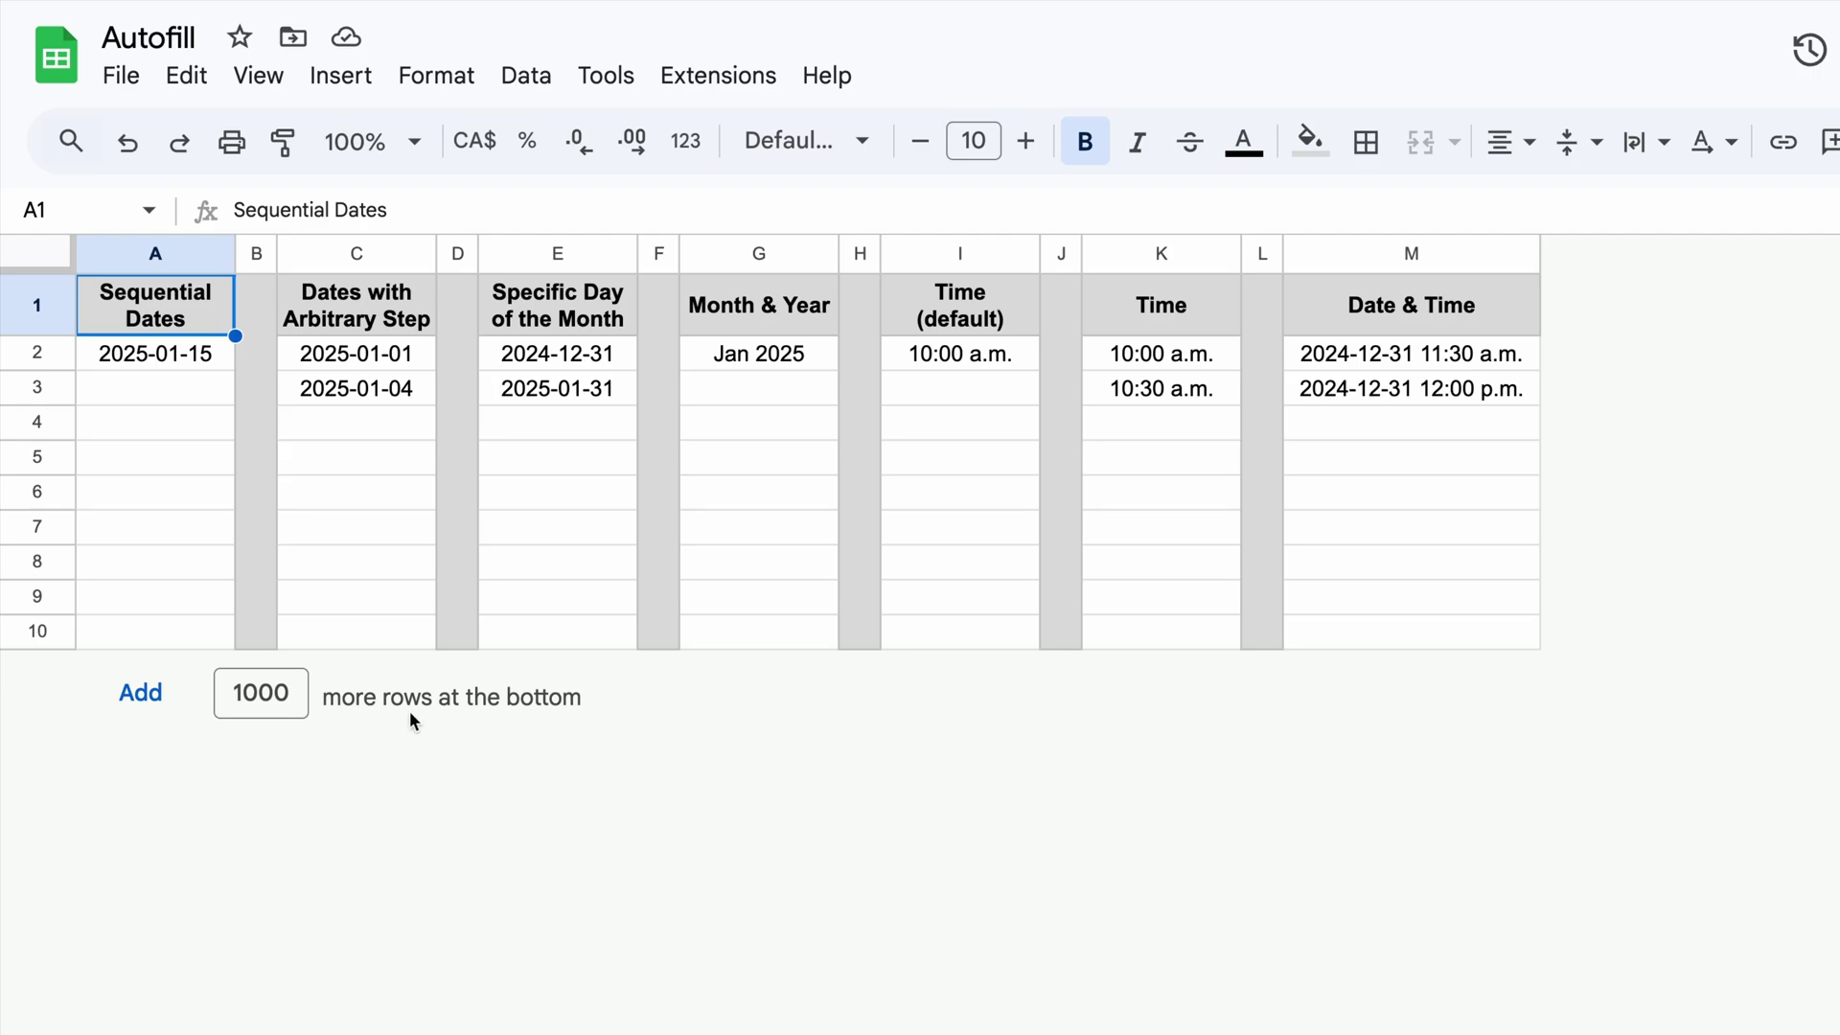
# Extend sequential dates to 2025-01-23, three-day steps to 2025-01-25, and month-ends to 2025-08-31.
pyautogui.click(197, 359)
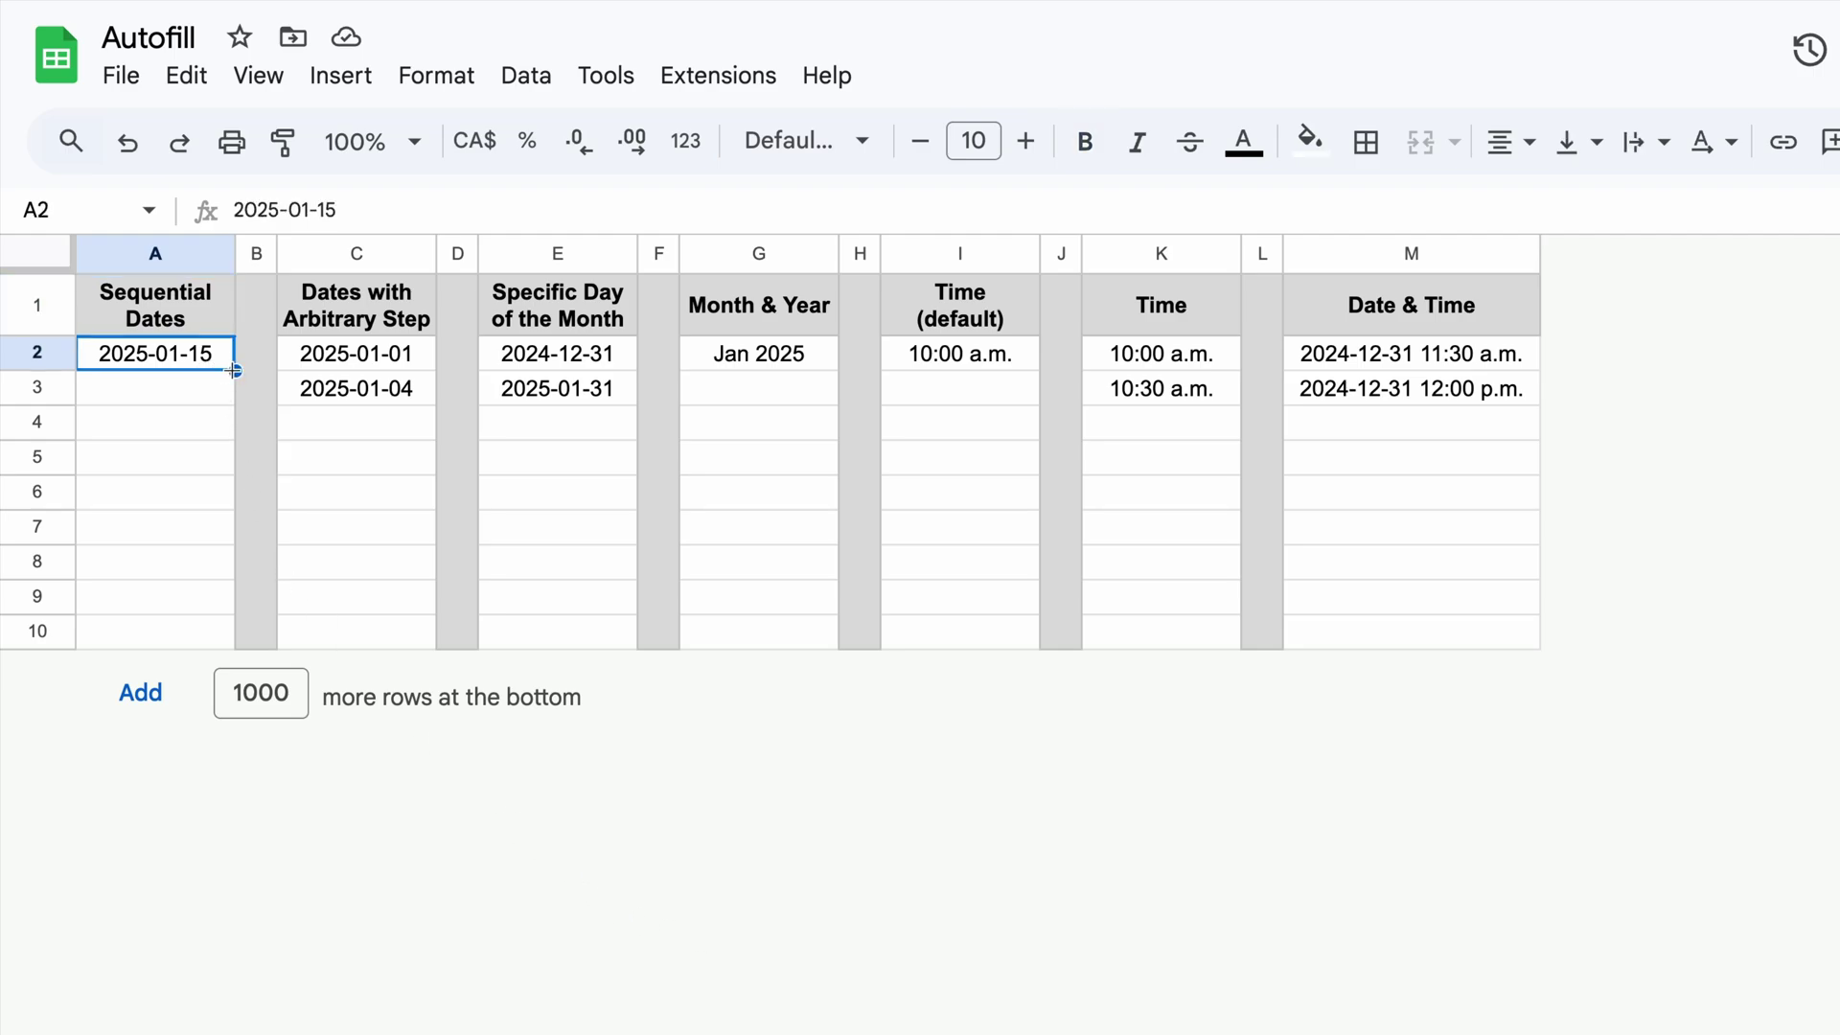
pyautogui.moveTo(234, 371); pyautogui.dragTo(205, 628)
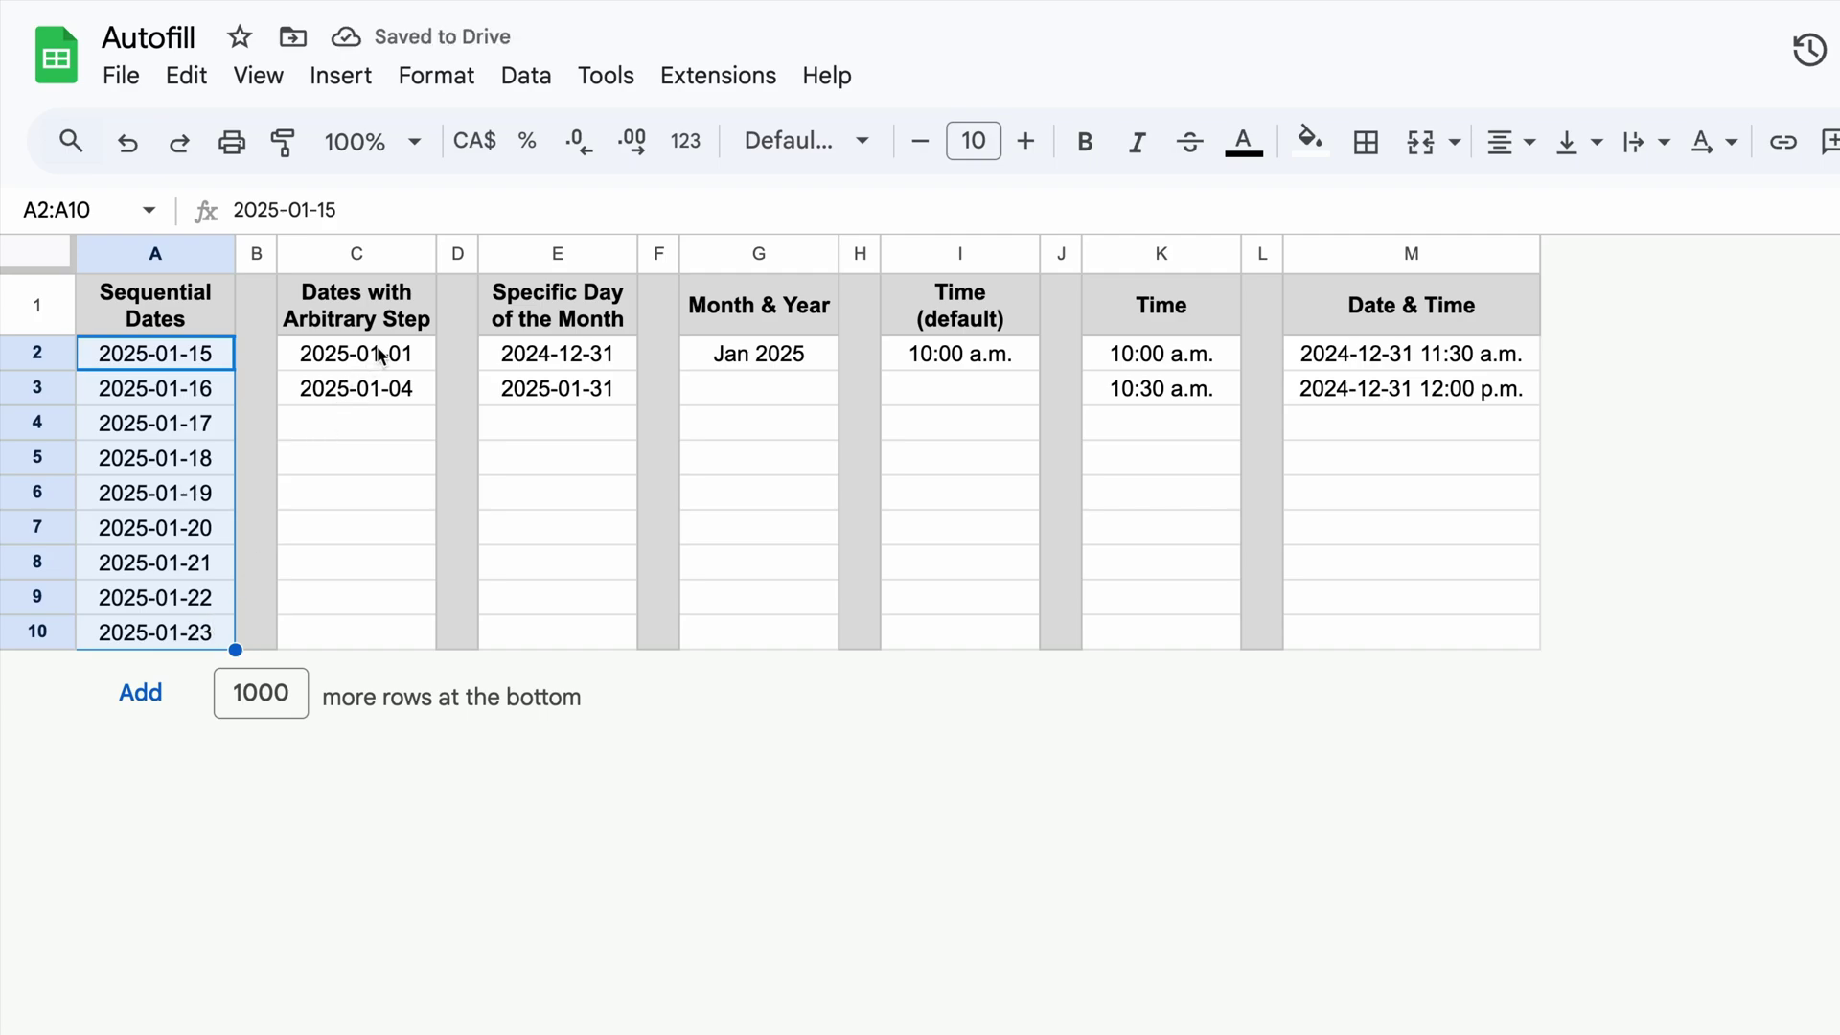
pyautogui.moveTo(383, 356); pyautogui.dragTo(441, 627)
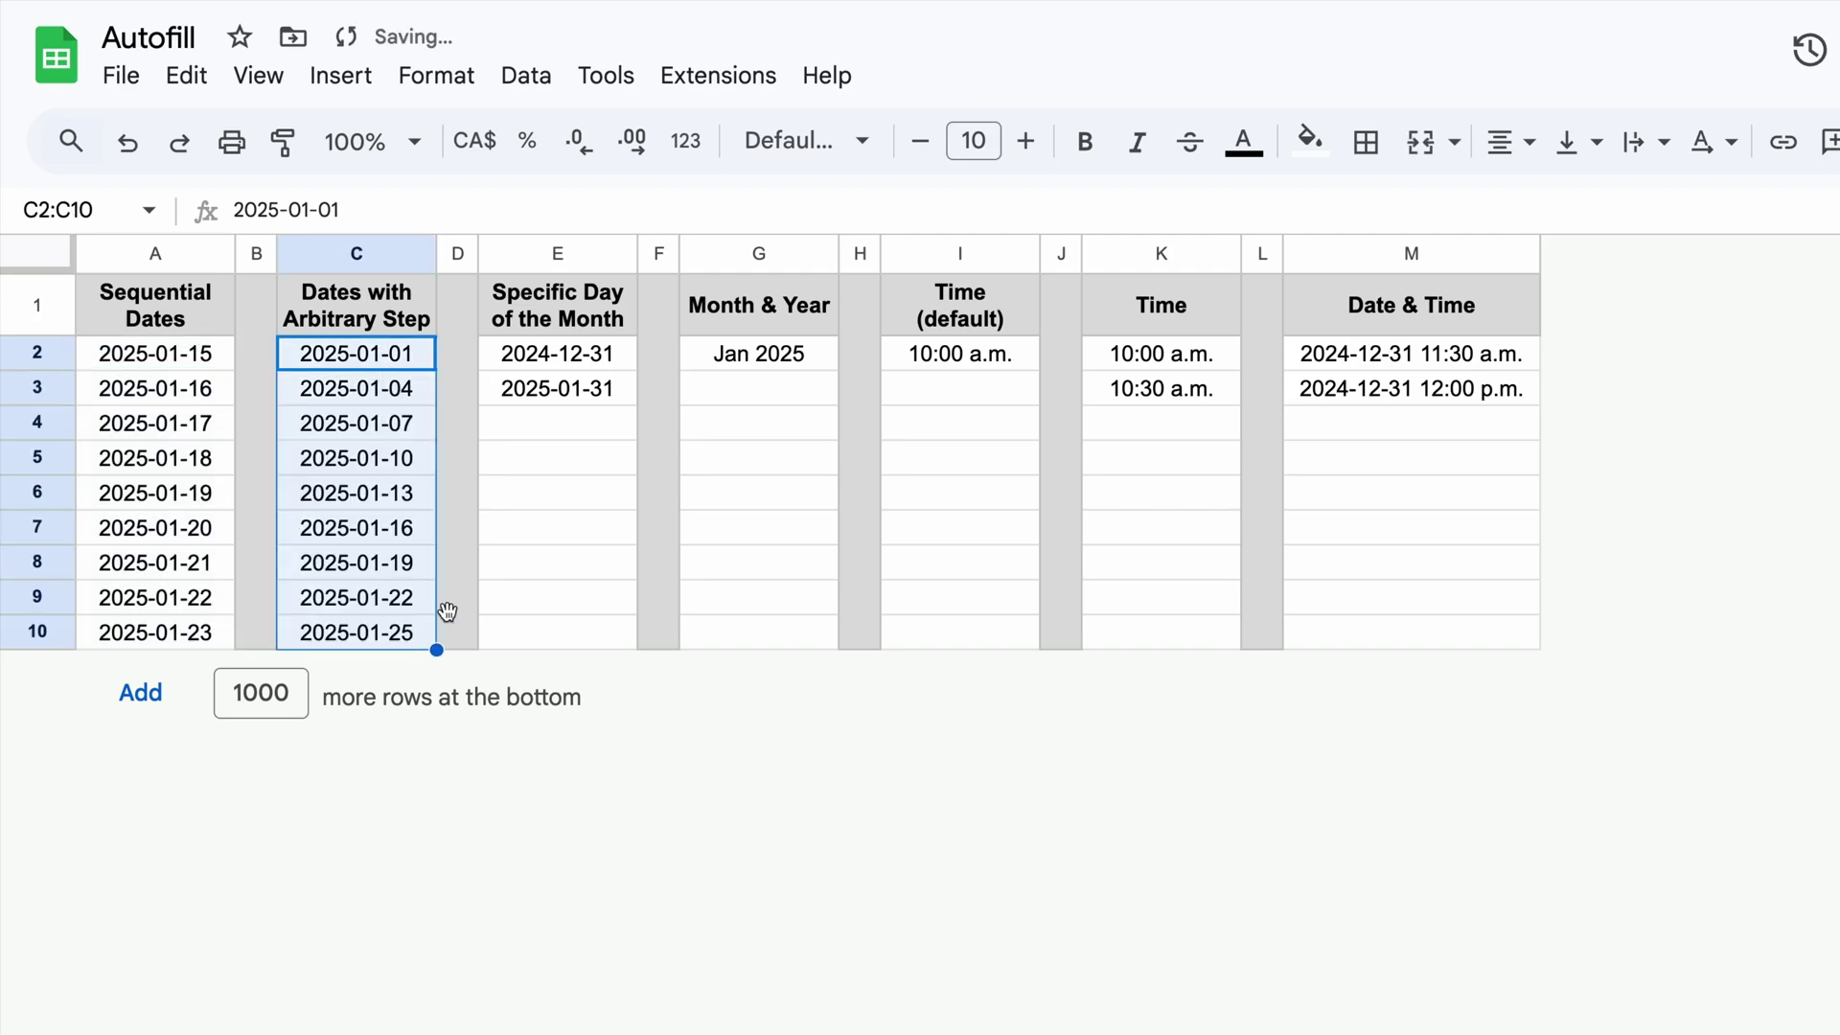
pyautogui.click(621, 355)
pyautogui.moveTo(621, 357); pyautogui.dragTo(624, 634)
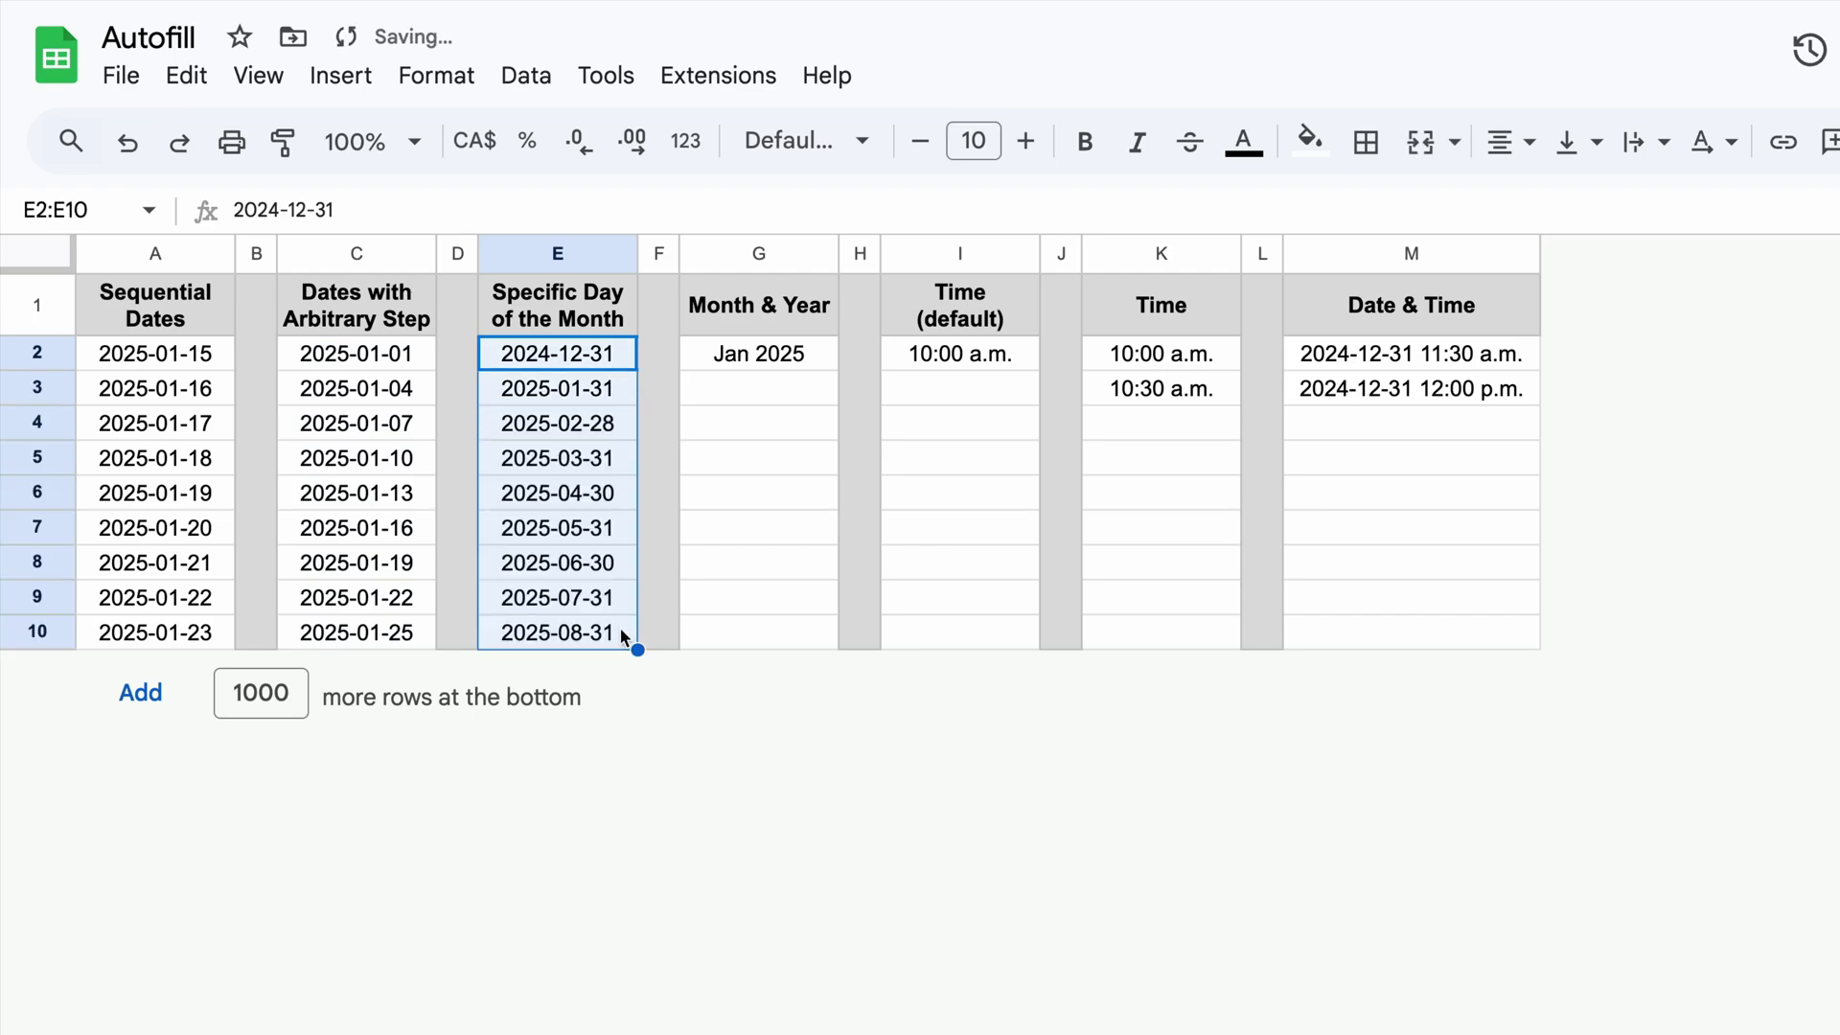
pyautogui.click(624, 634)
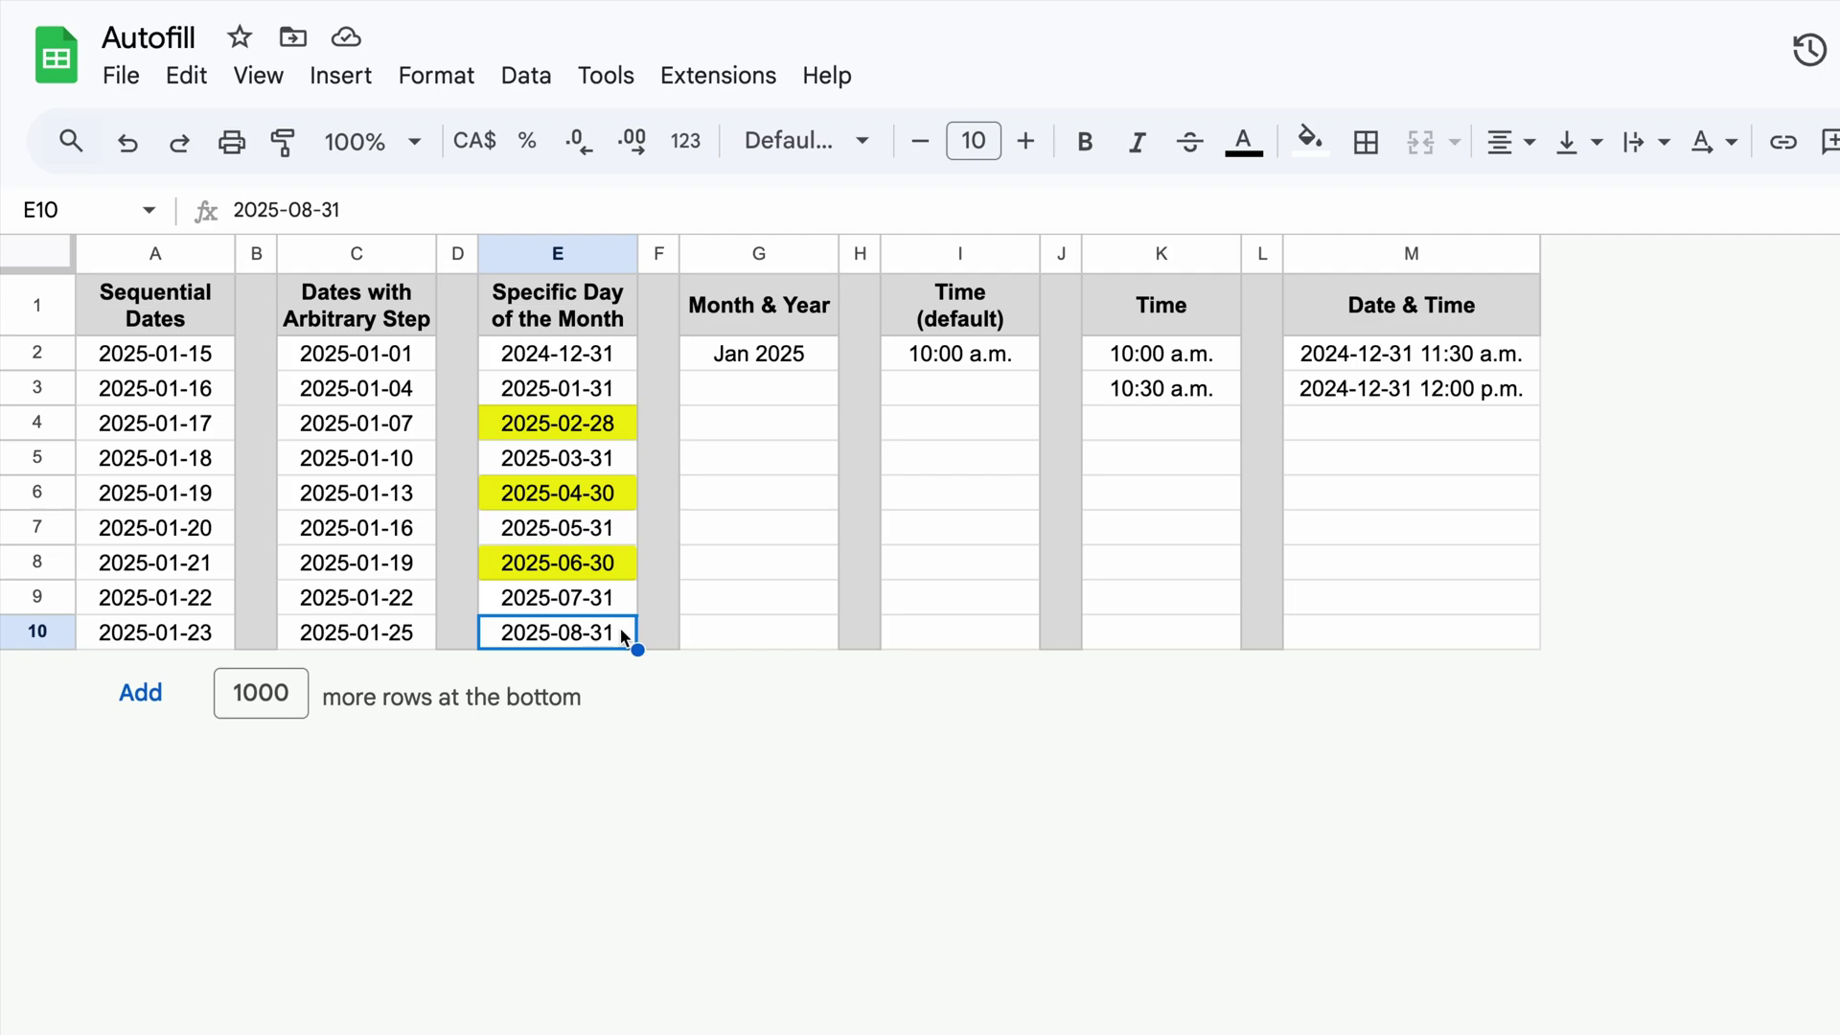
# Enter Feb 2025 in G3 under Jan 2025, checking the stored dates, and select both as the pattern.
pyautogui.doubleClick(820, 348)
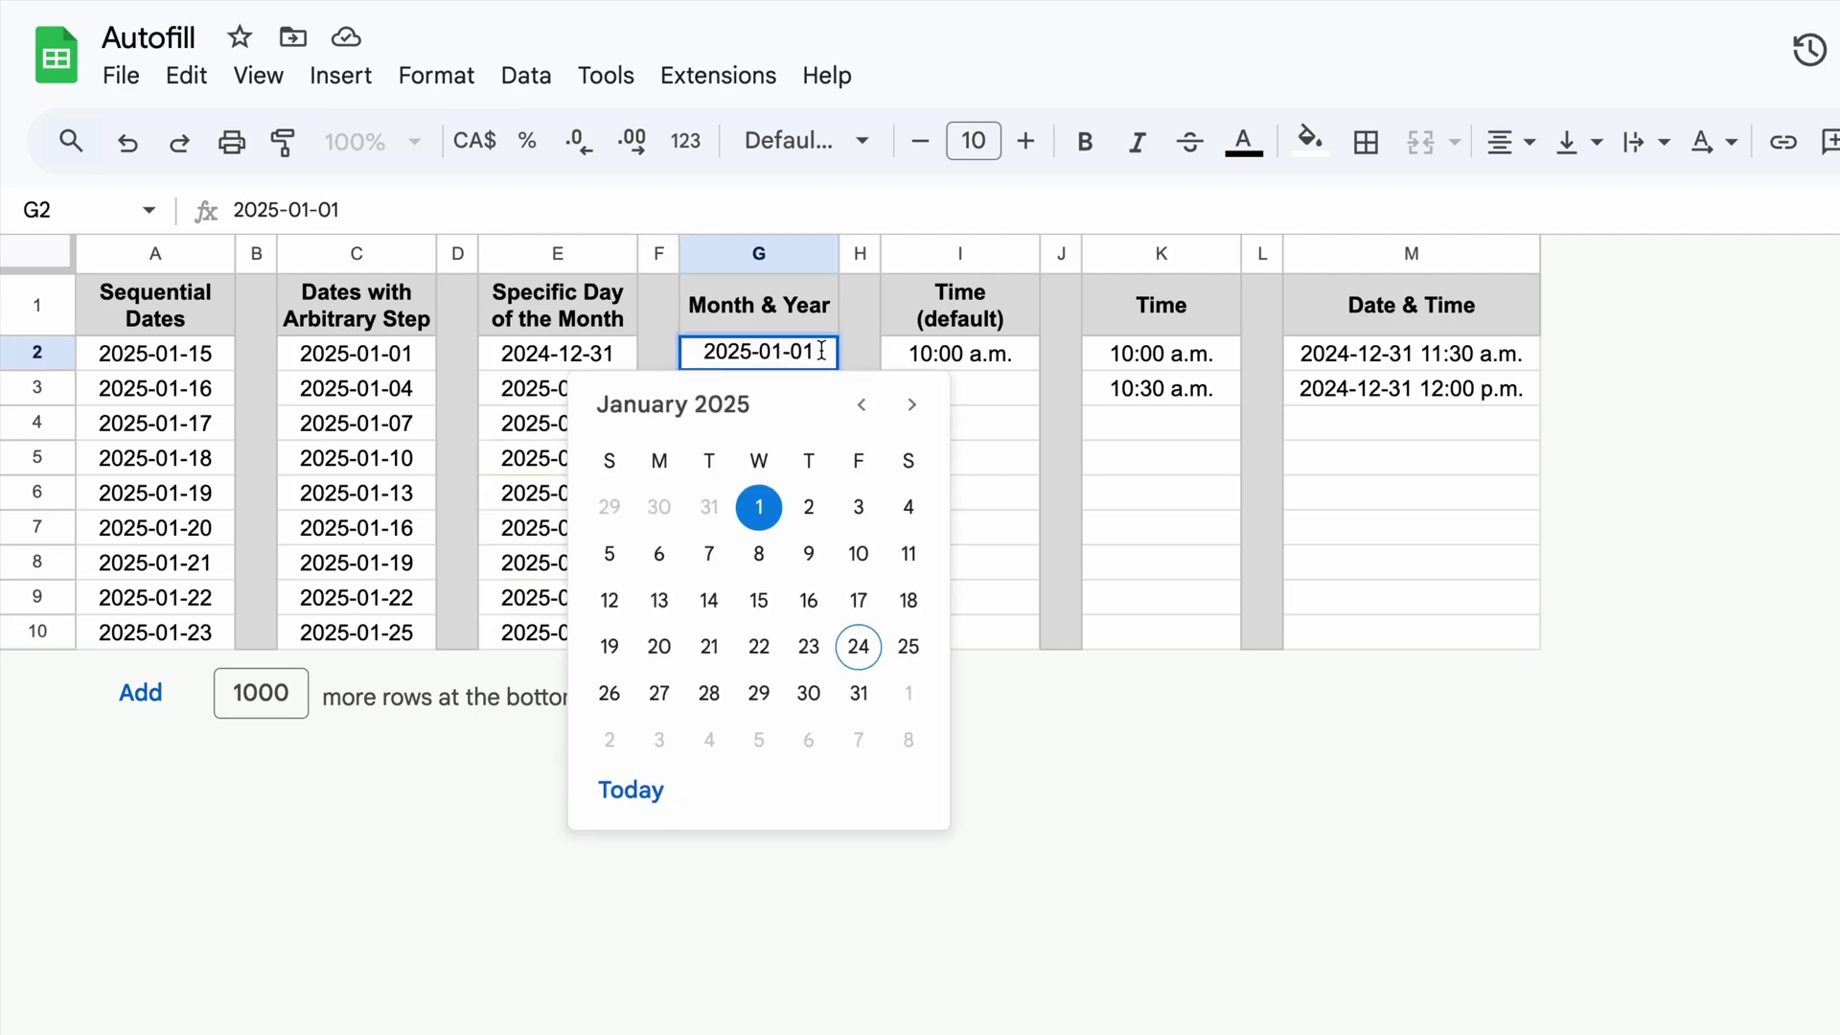
pyautogui.press('Escape')
pyautogui.click(812, 387)
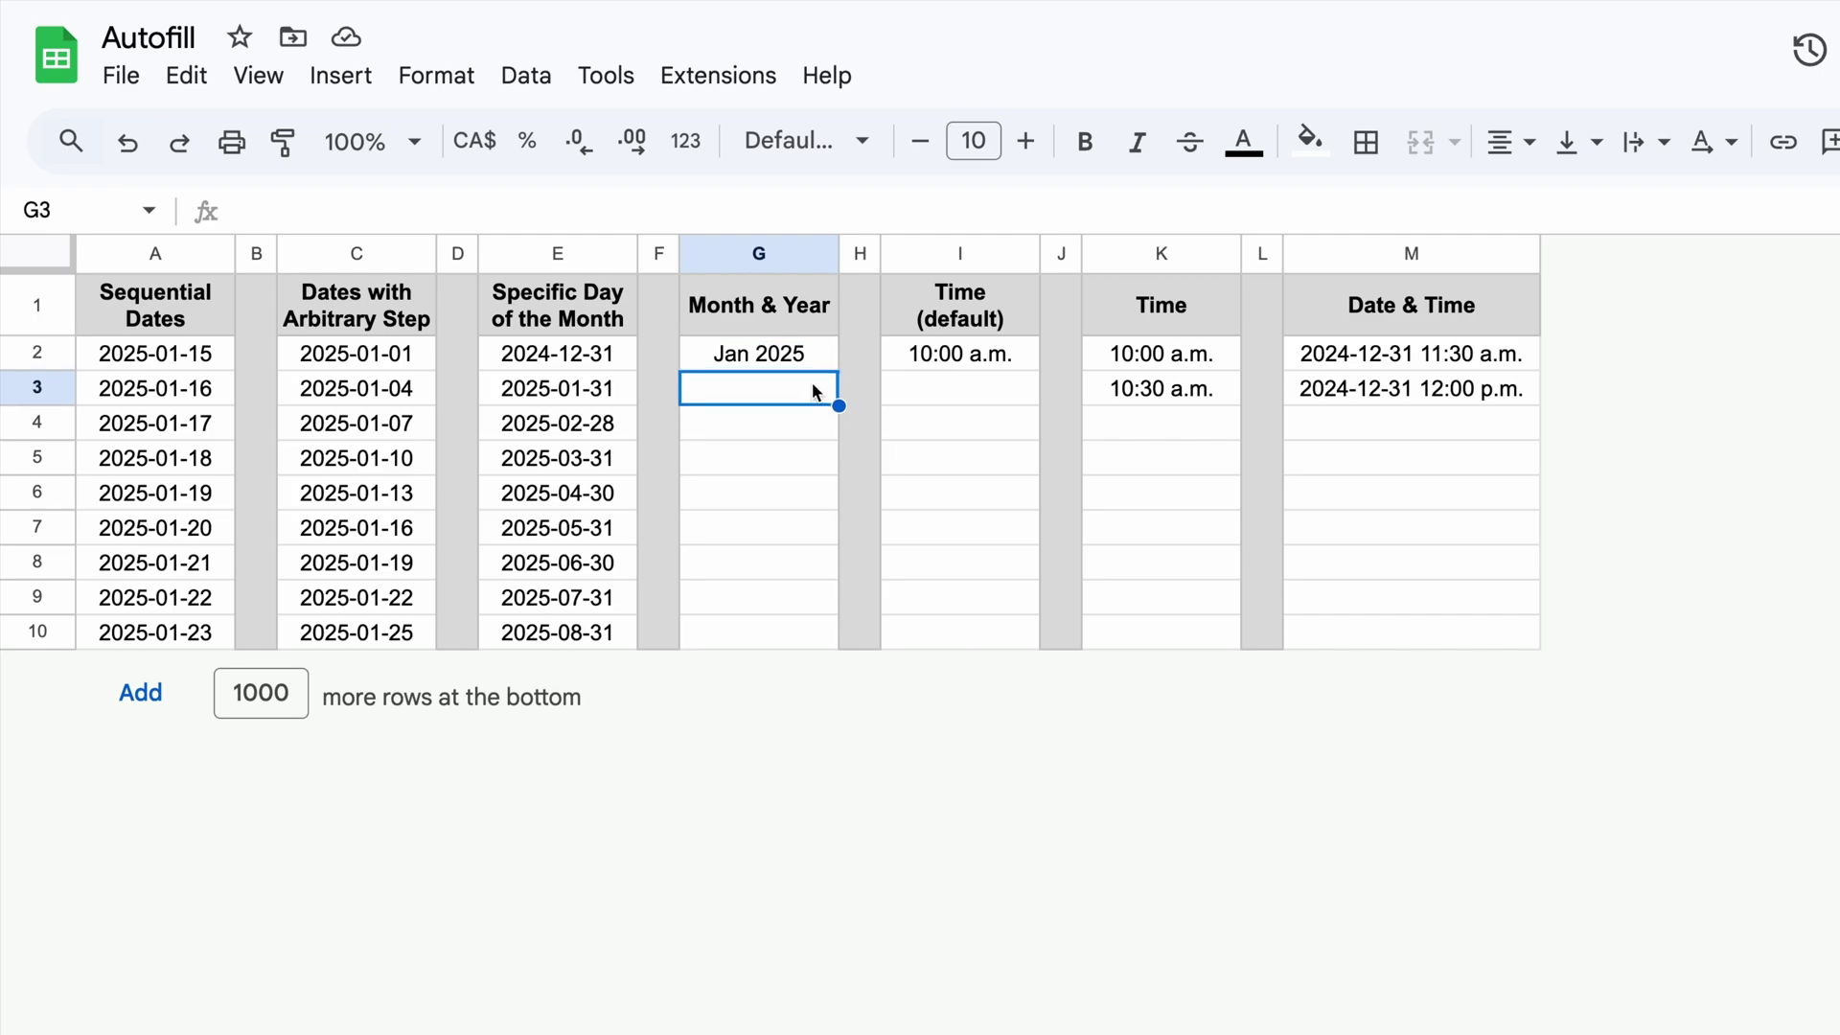
pyautogui.write('Feb 2025')
pyautogui.press('Return')
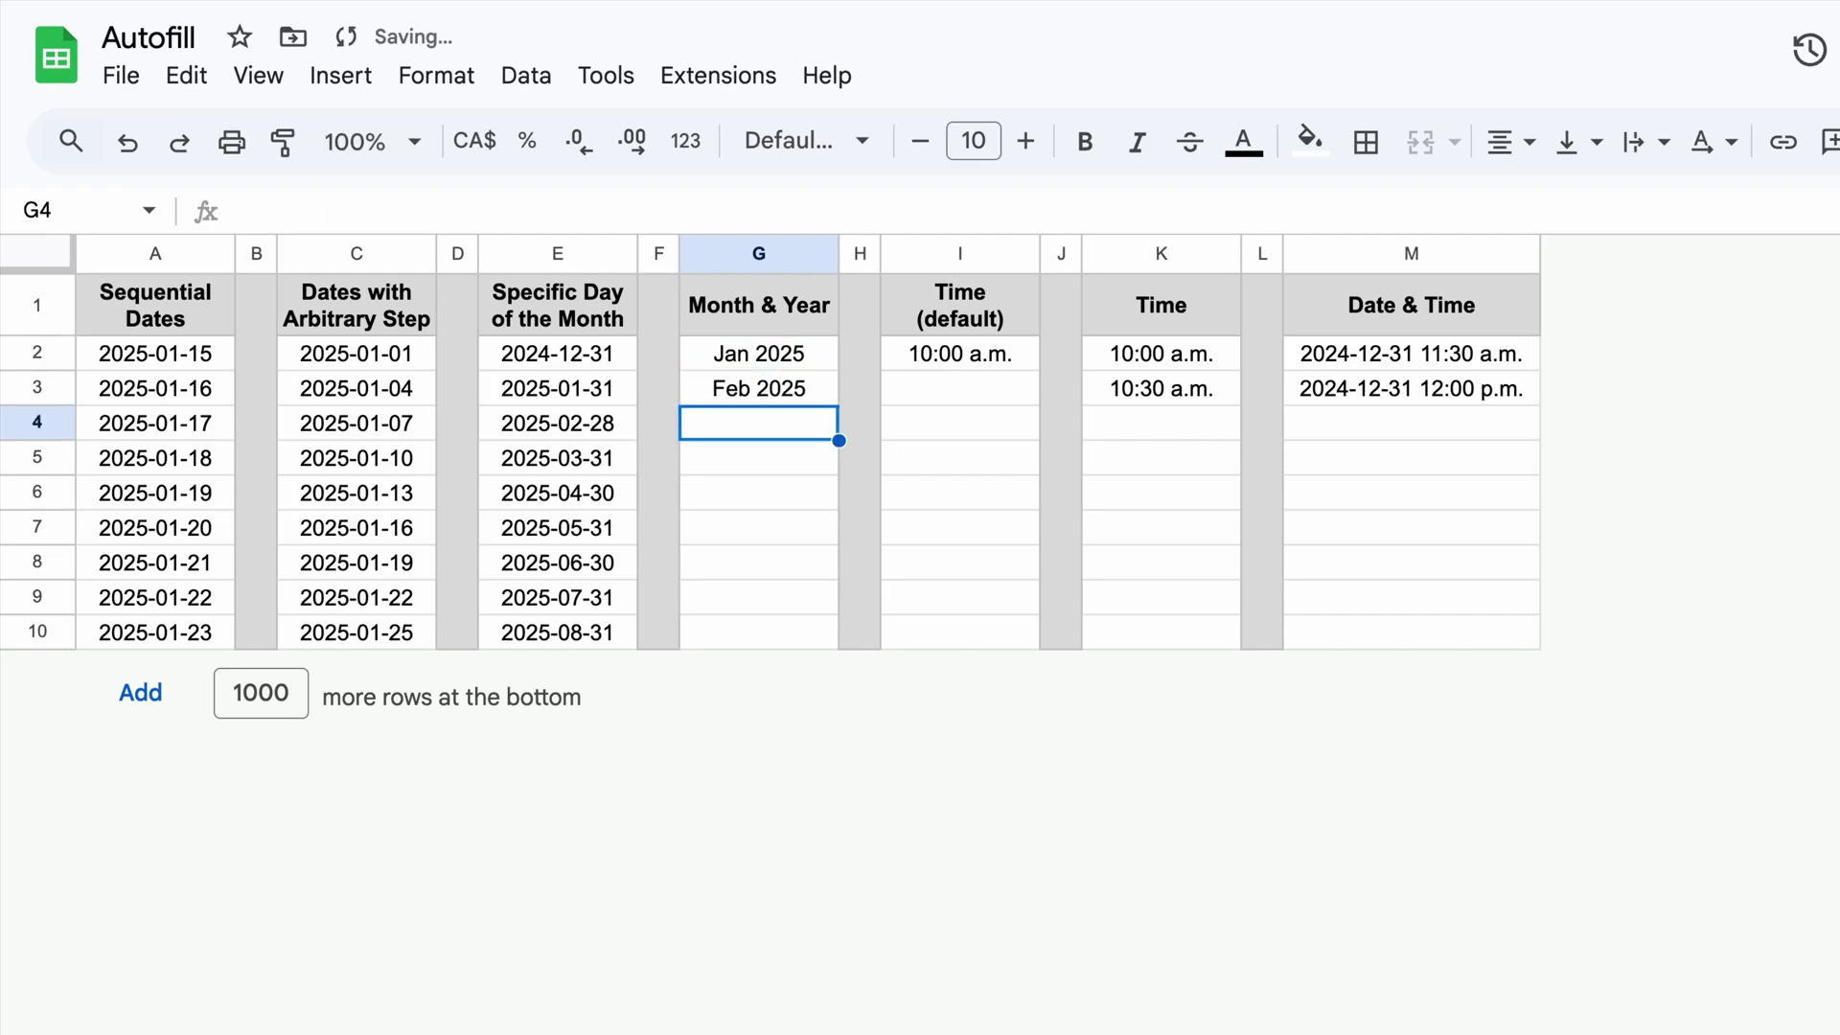
pyautogui.click(813, 384)
pyautogui.doubleClick(819, 383)
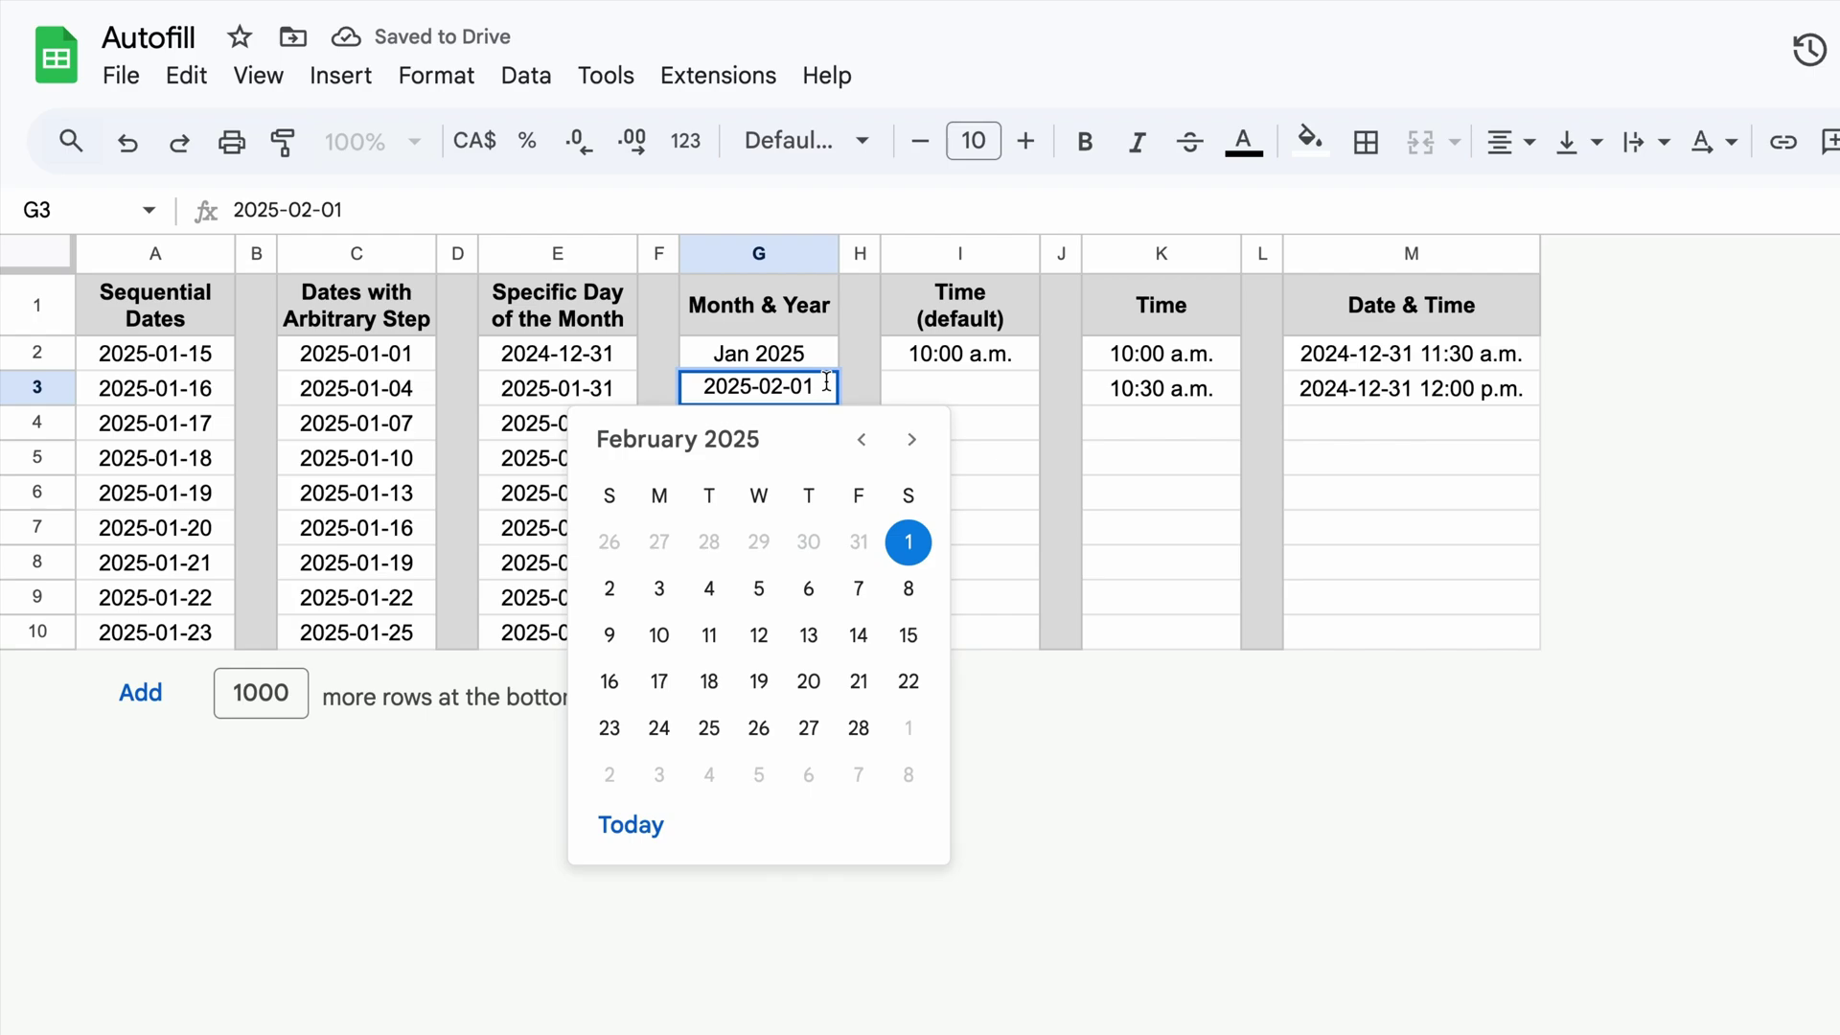
pyautogui.press('Escape')
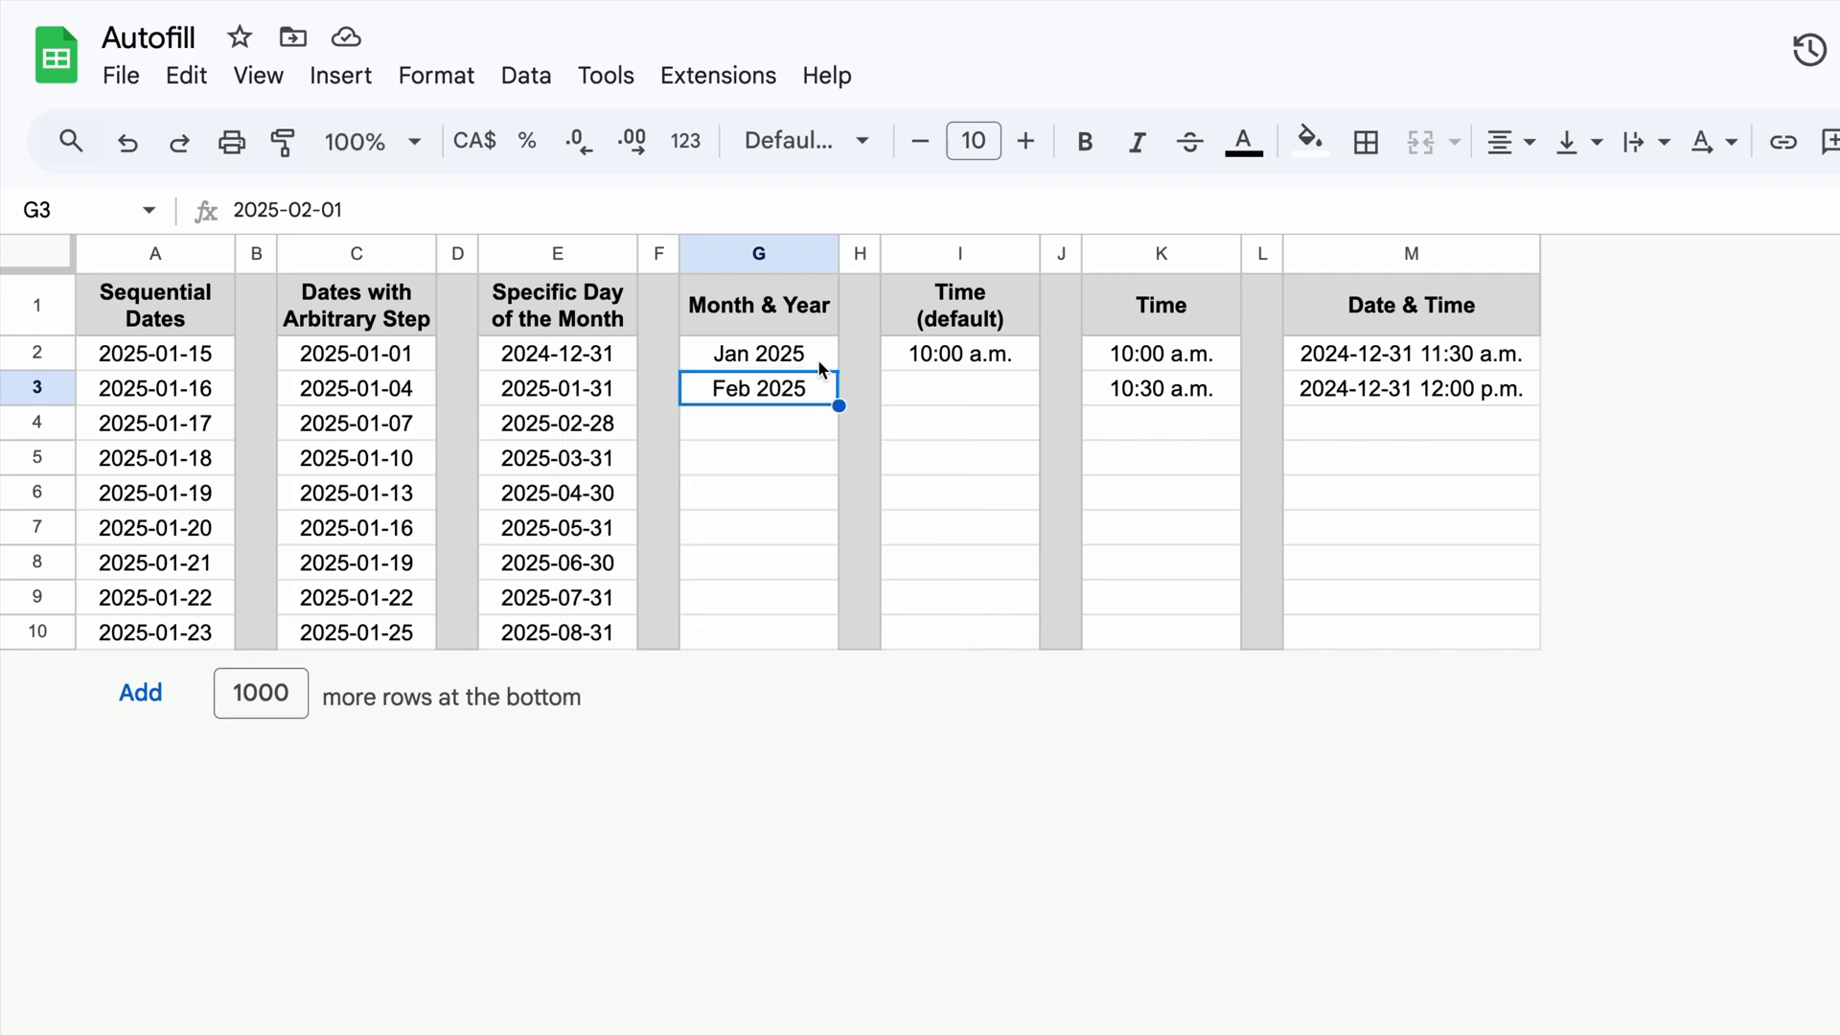
pyautogui.moveTo(818, 358); pyautogui.dragTo(809, 627)
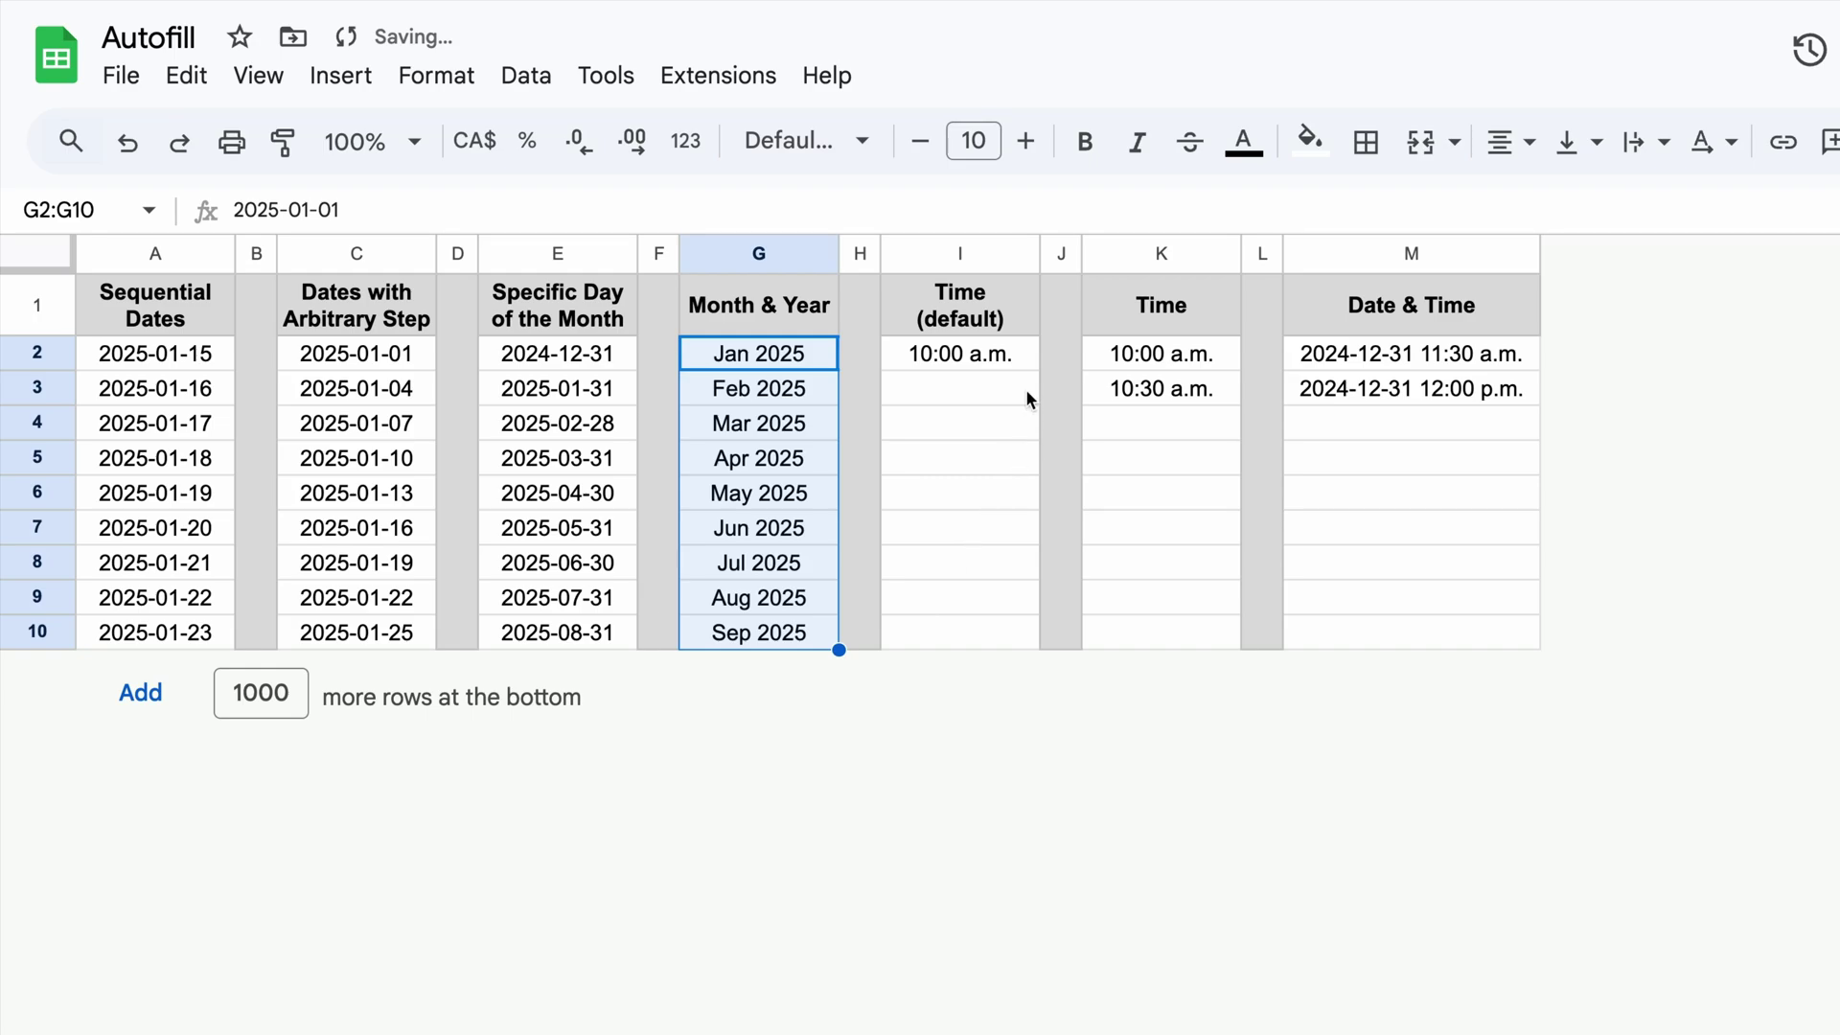
# Fill hourly times to 6:00 p.m., half-hour times to 2:00 p.m., and Date & Time to 3:30 p.m. through row 10.
pyautogui.click(1023, 356)
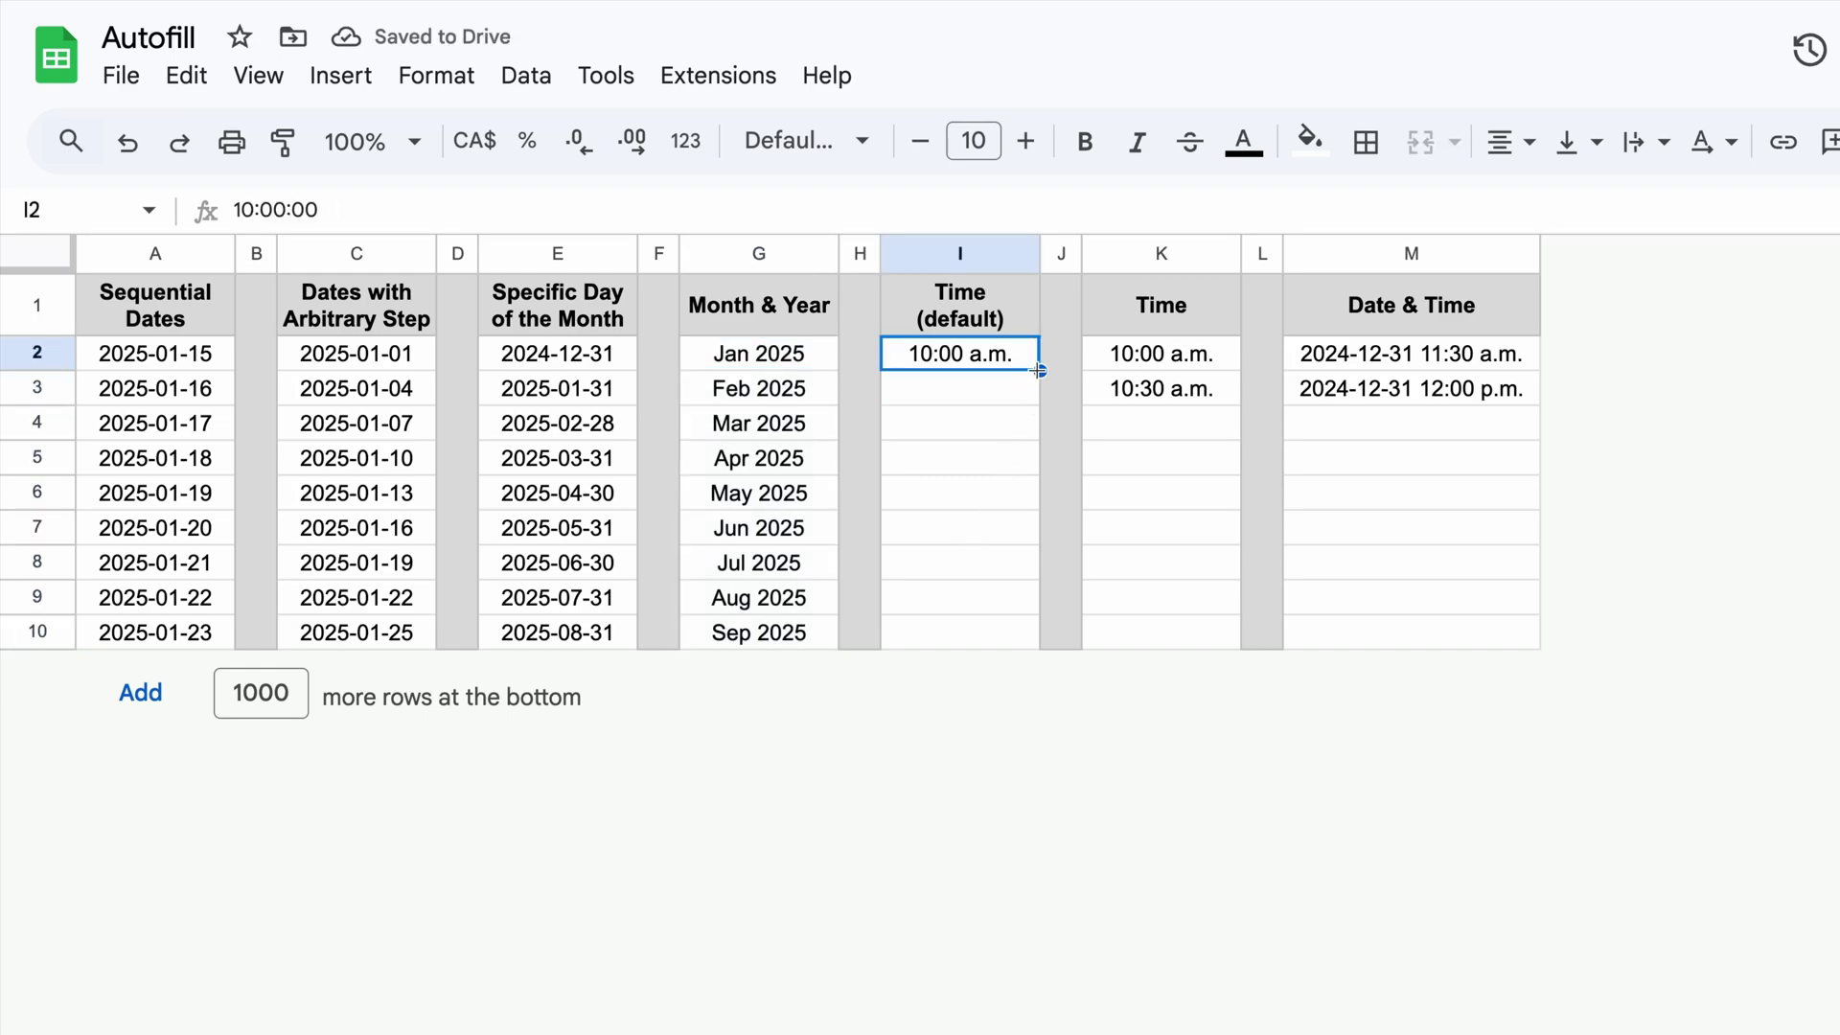
pyautogui.moveTo(1039, 370); pyautogui.dragTo(1017, 632)
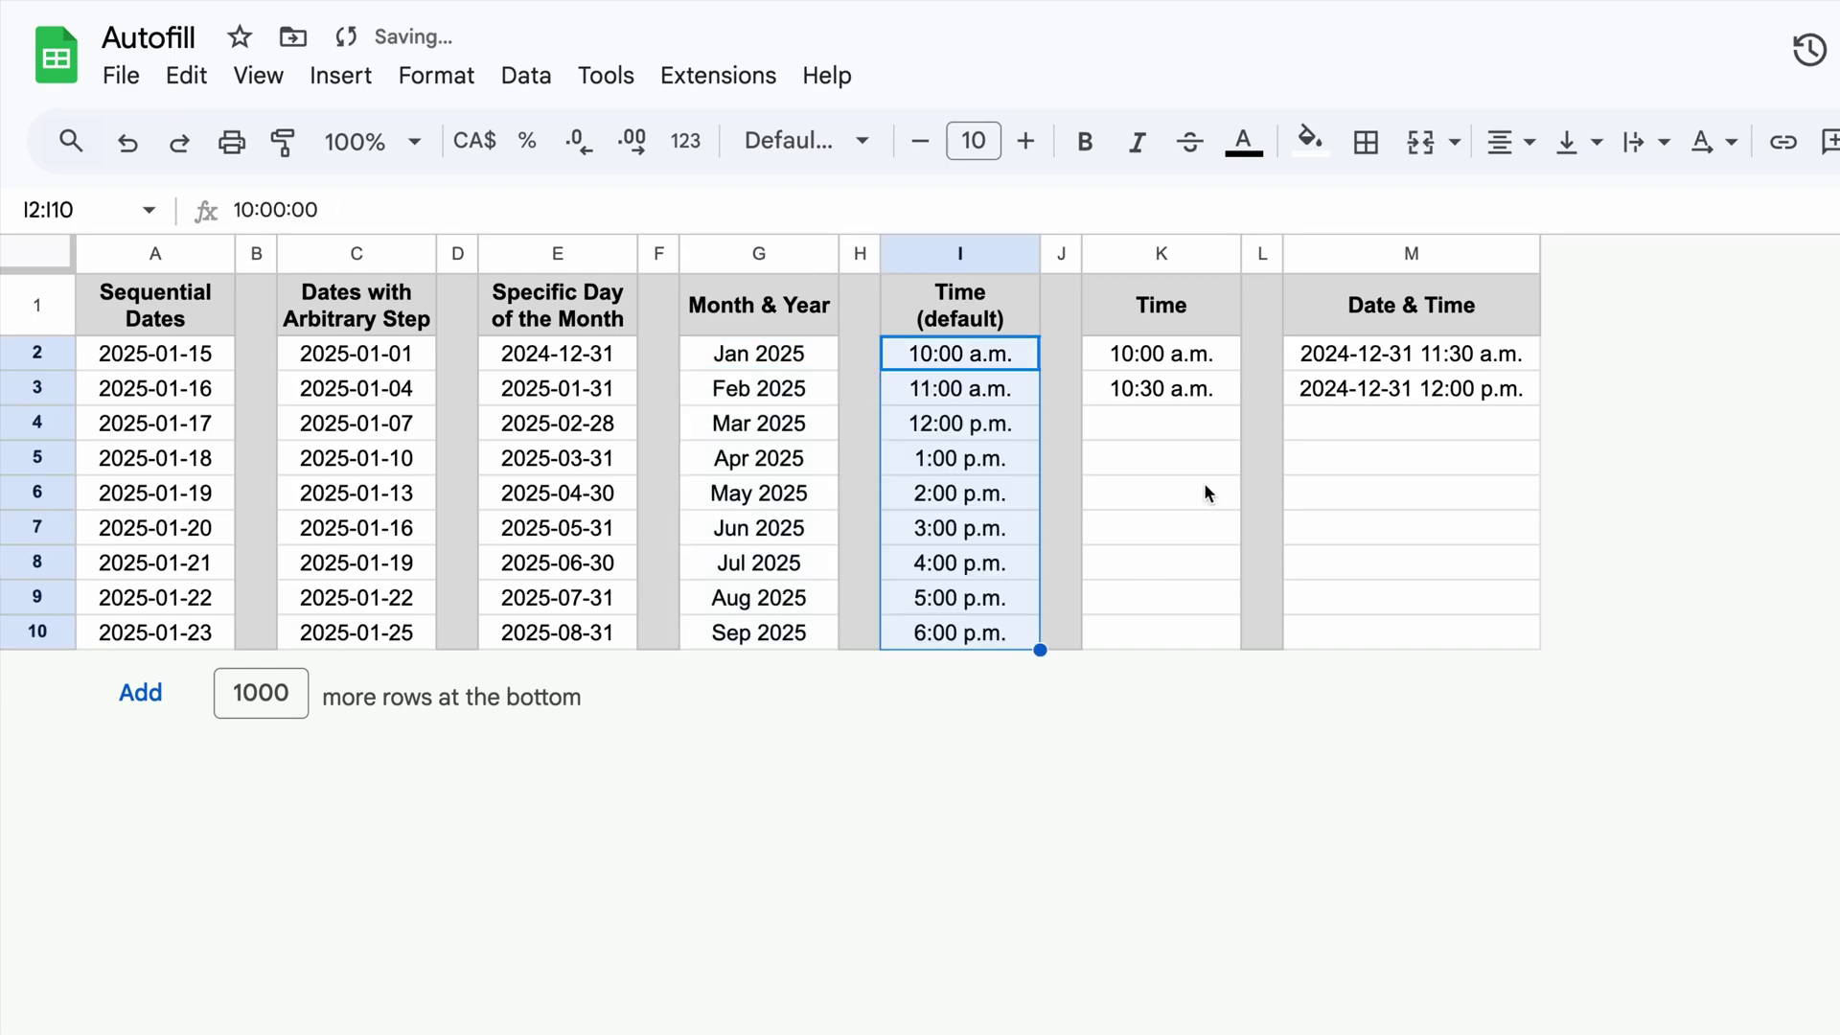
pyautogui.moveTo(1211, 360); pyautogui.dragTo(1215, 624)
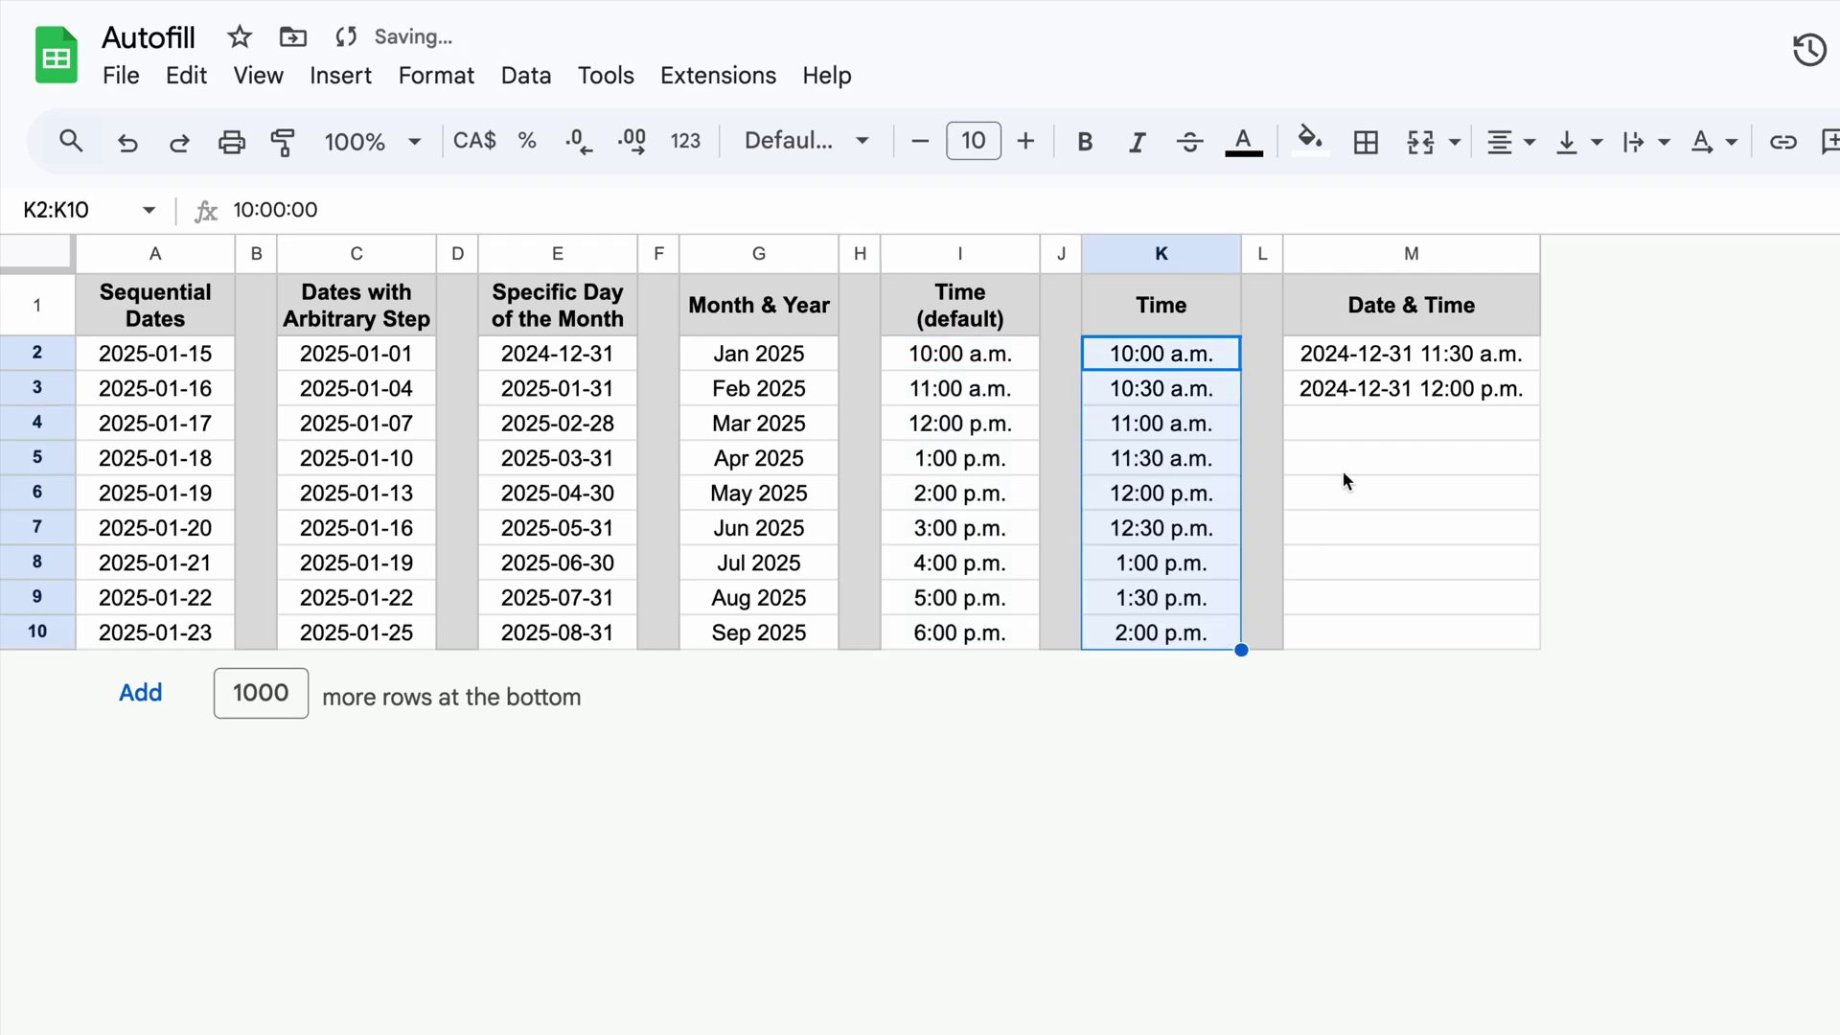
pyautogui.moveTo(1461, 374); pyautogui.dragTo(1532, 628)
pyautogui.click(1521, 358)
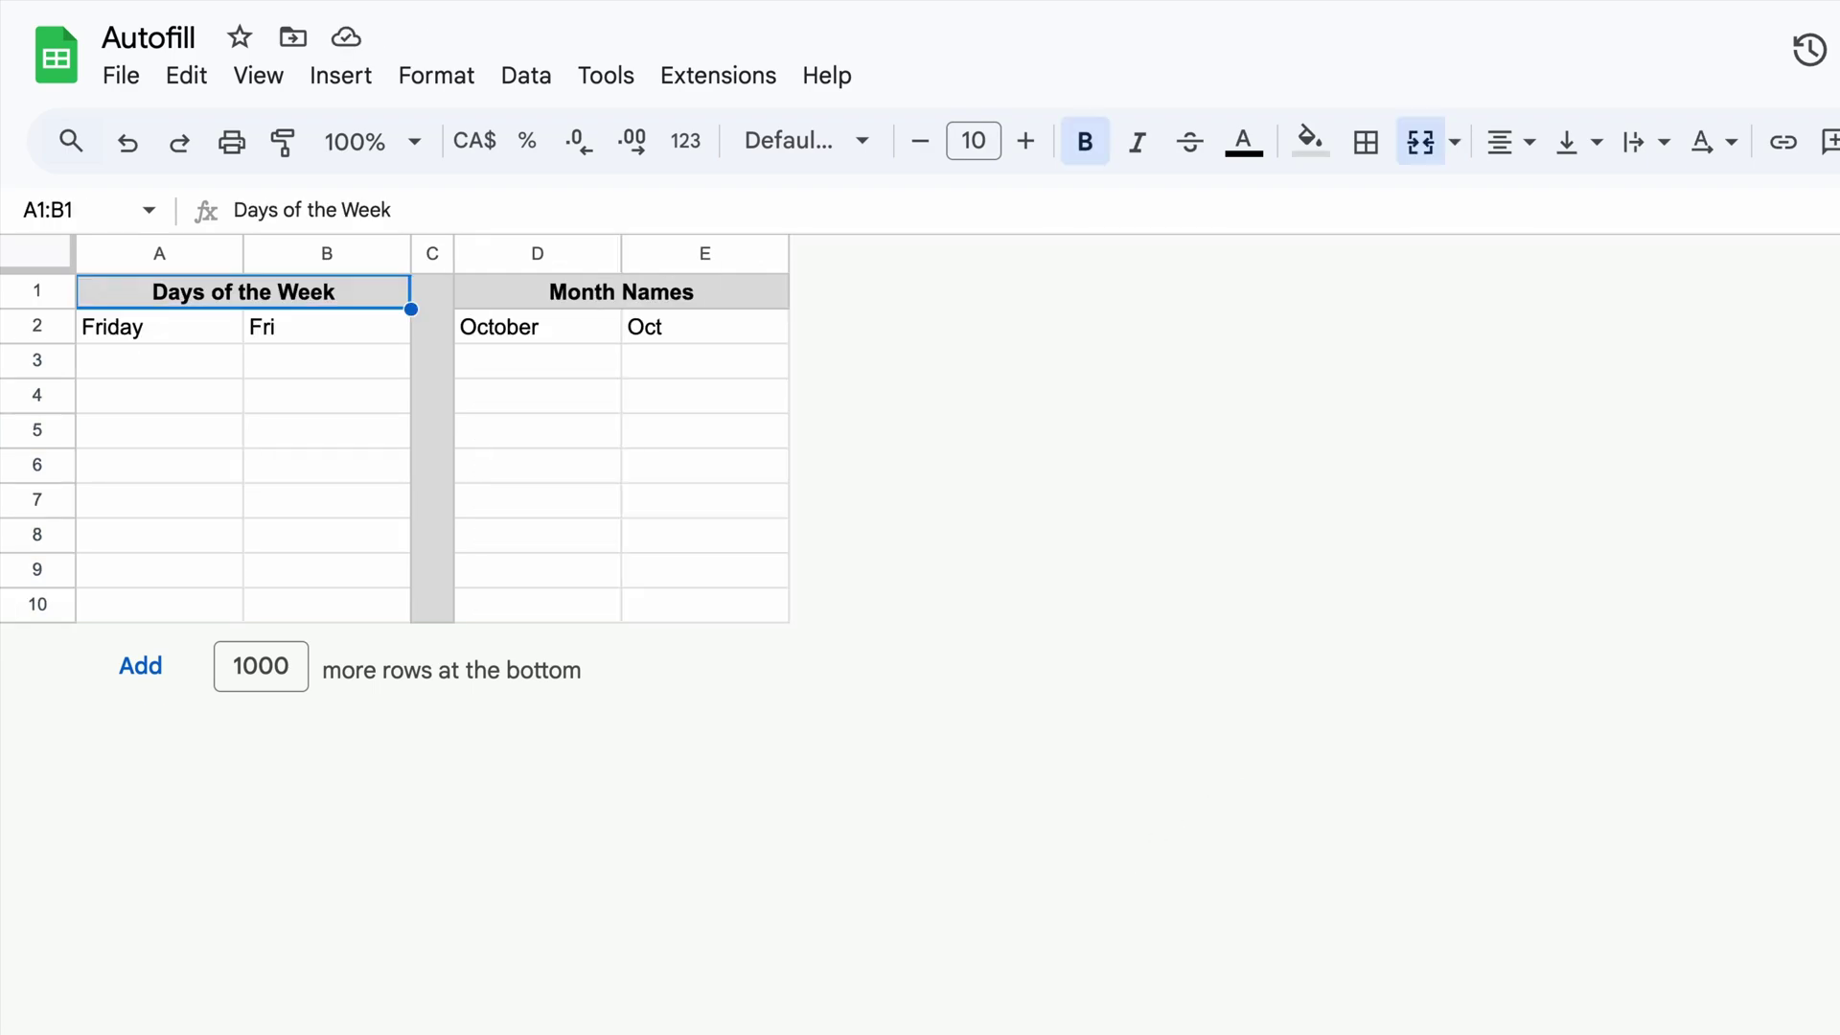
# Continue the Friday/Fri weekday pairs and October/Oct month pairs down to row 10, ending at June/Jun.
pyautogui.moveTo(139, 343); pyautogui.dragTo(395, 605)
pyautogui.click(549, 332)
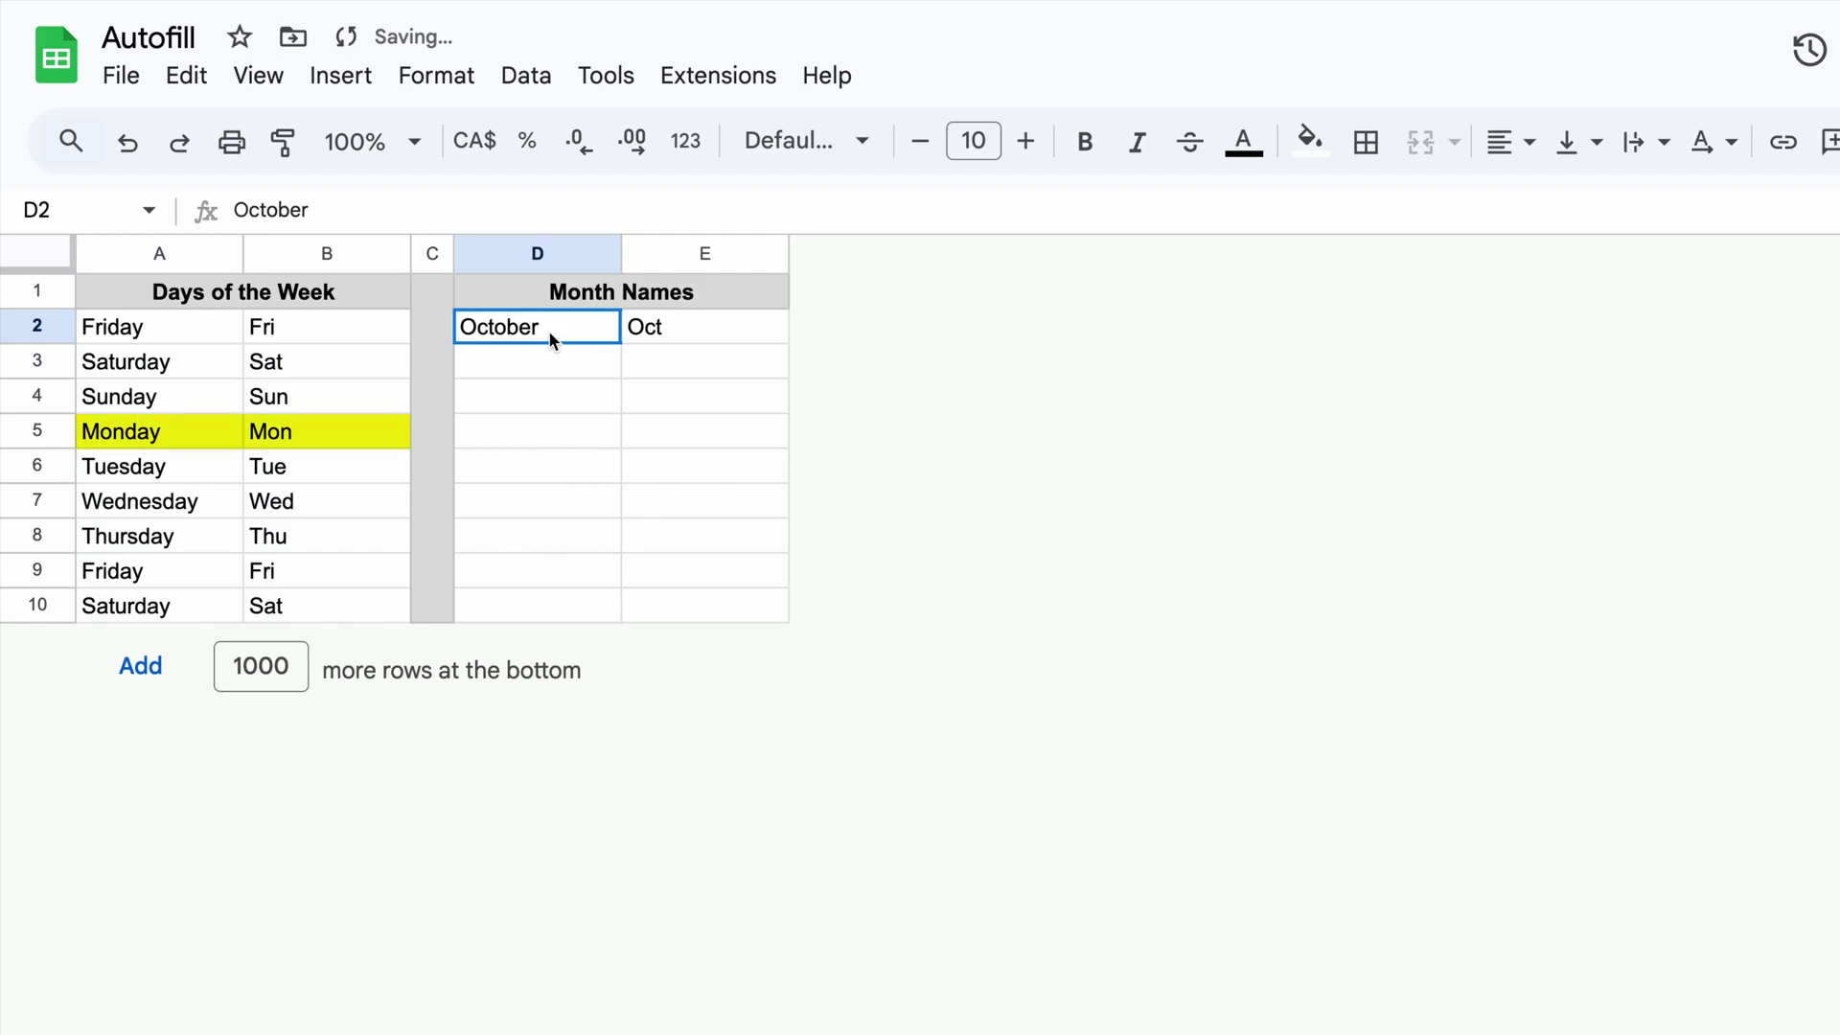
pyautogui.moveTo(554, 337); pyautogui.dragTo(676, 331)
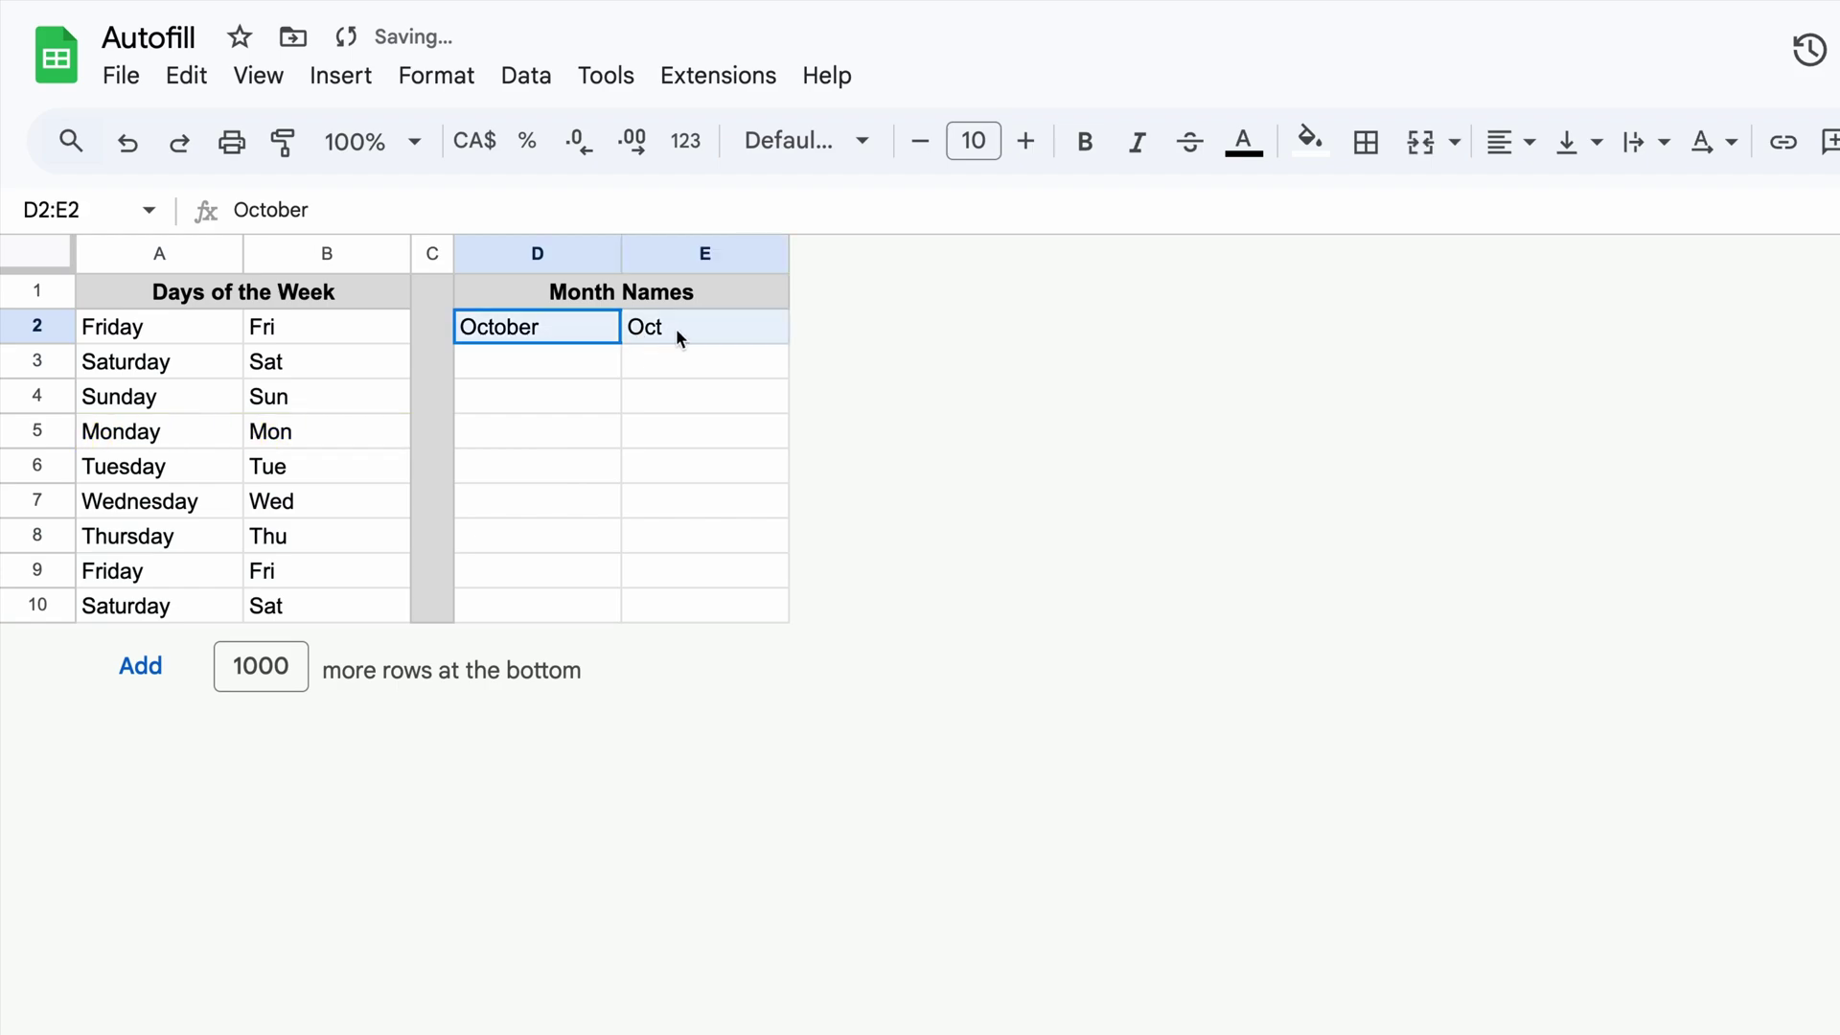
pyautogui.moveTo(788, 343); pyautogui.dragTo(784, 618)
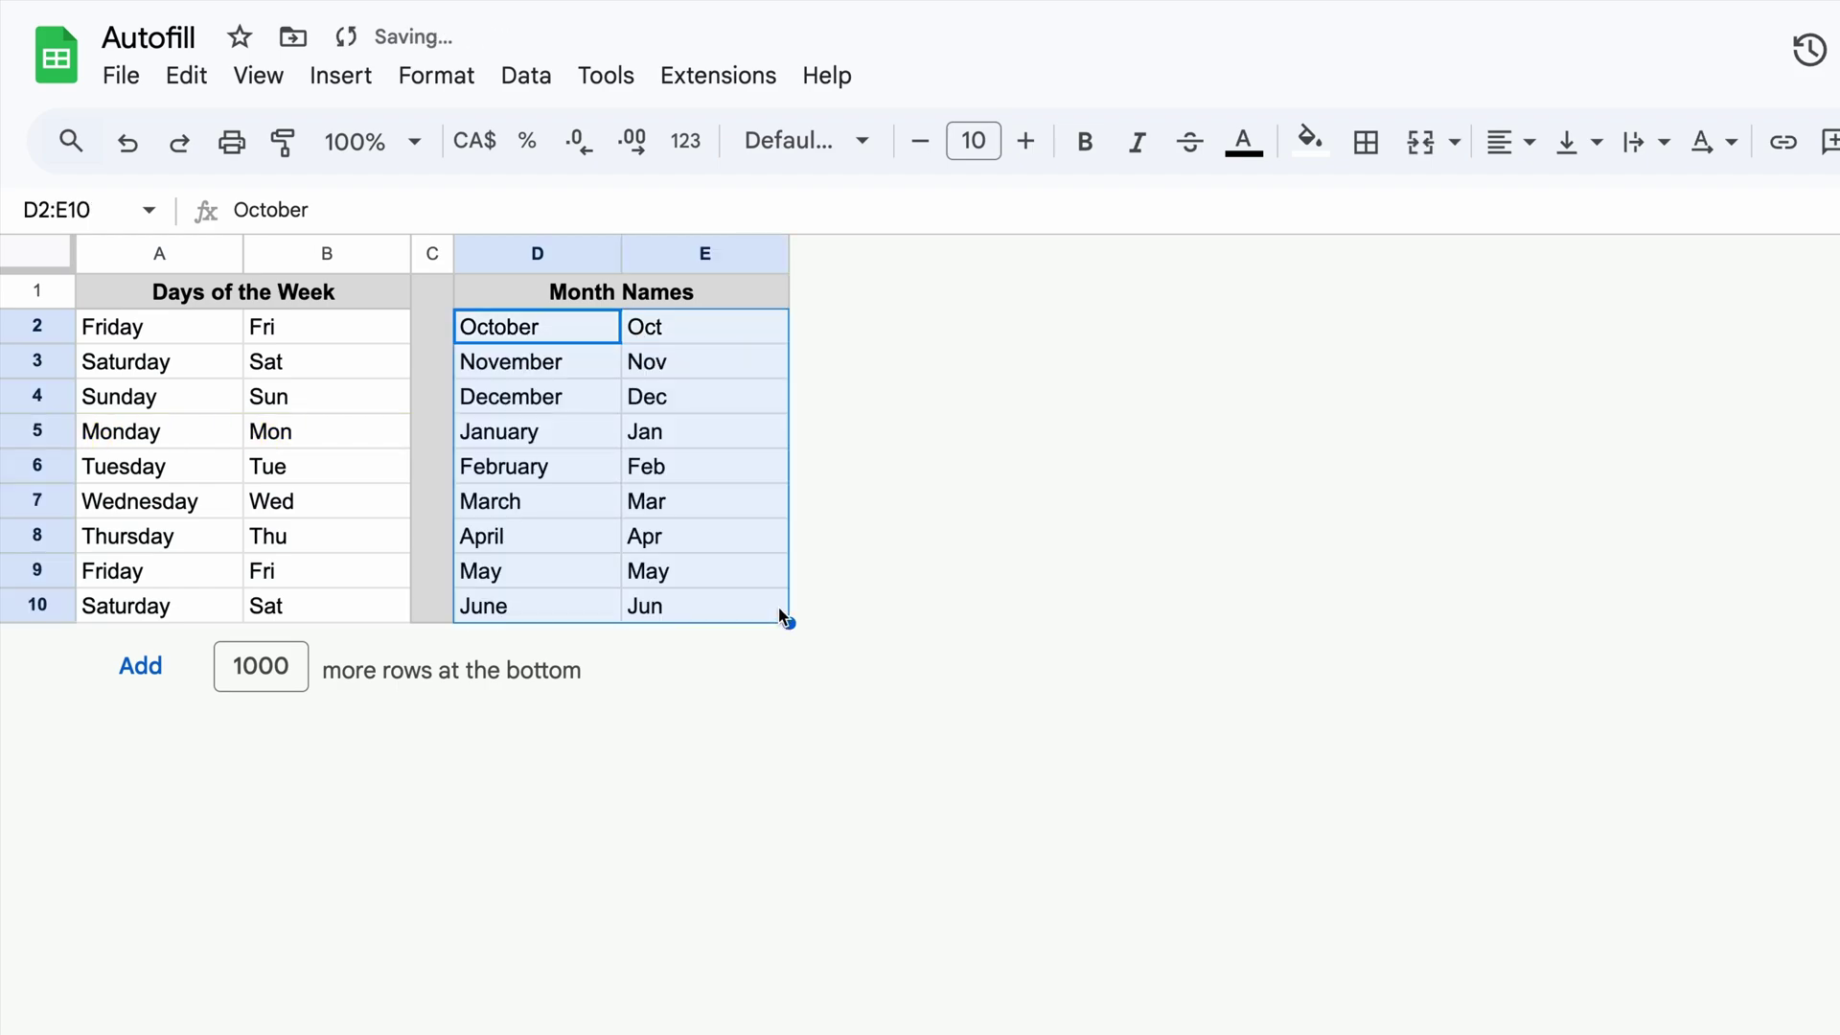
pyautogui.click(768, 322)
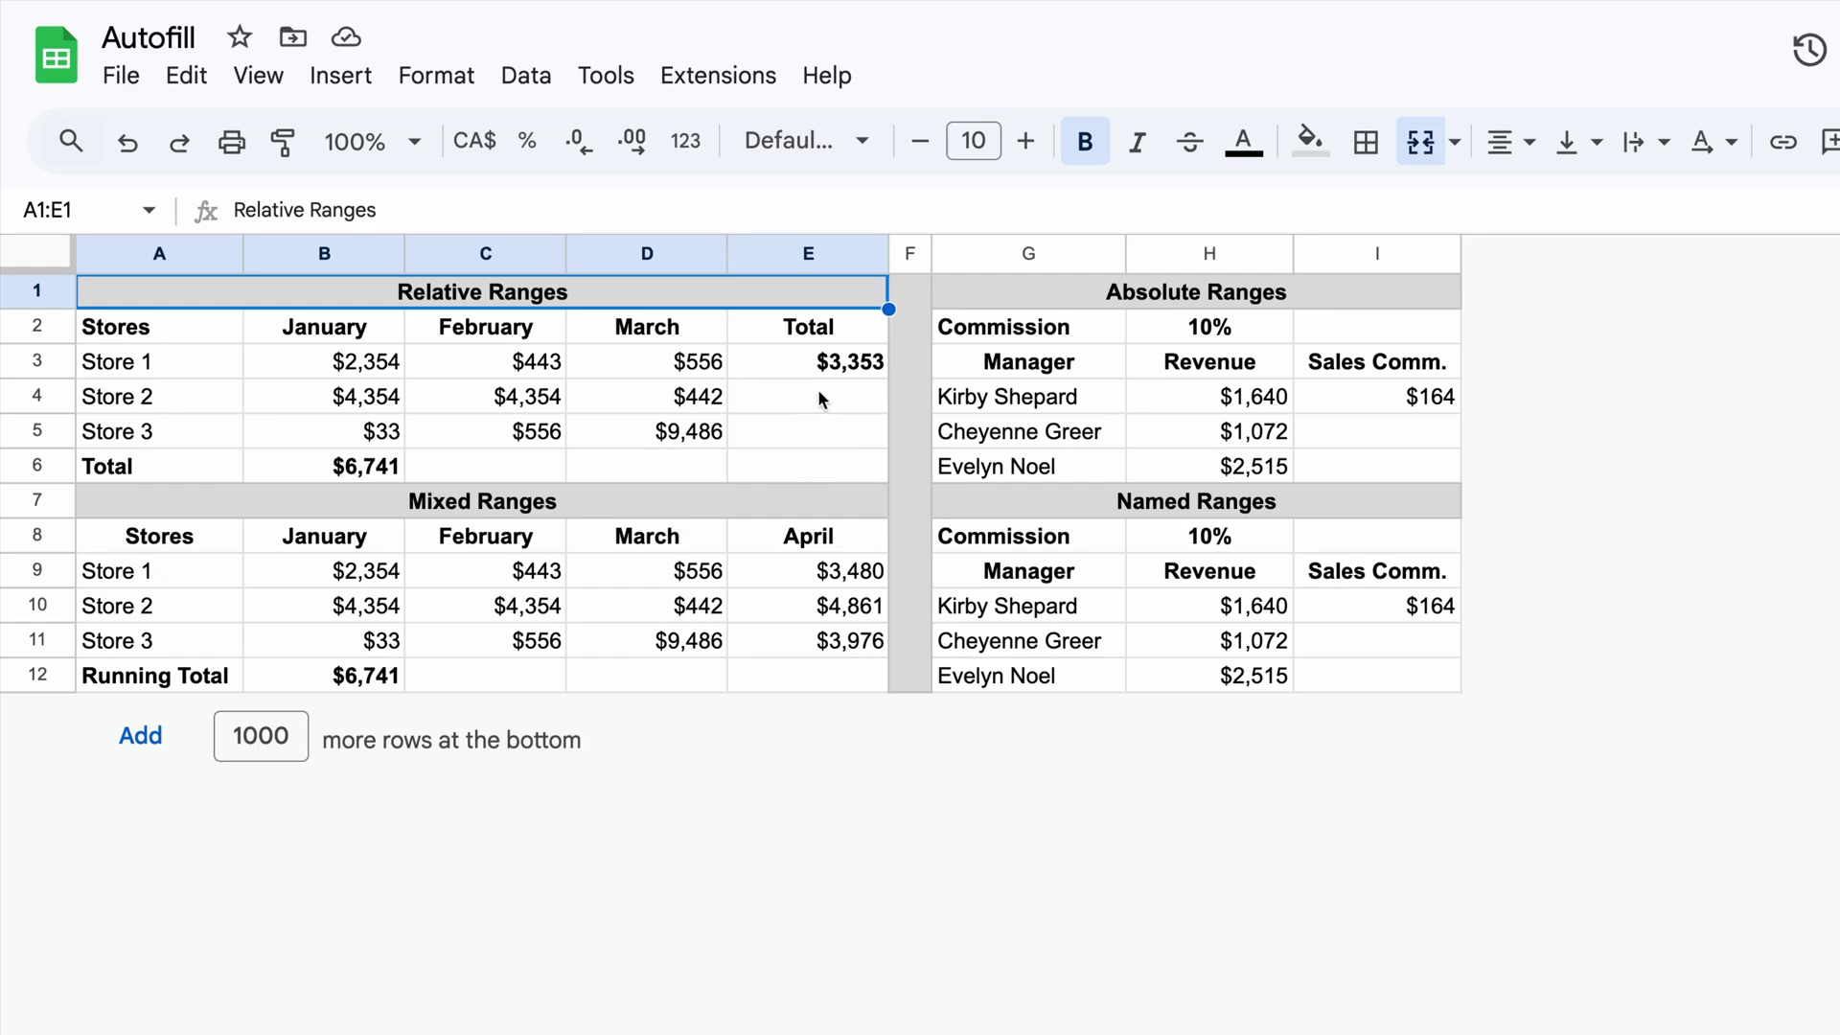
# Copy the Store 1 row-total formula down to Store 3 and verify the adjusted ranges.
pyautogui.click(833, 362)
pyautogui.doubleClick(867, 362)
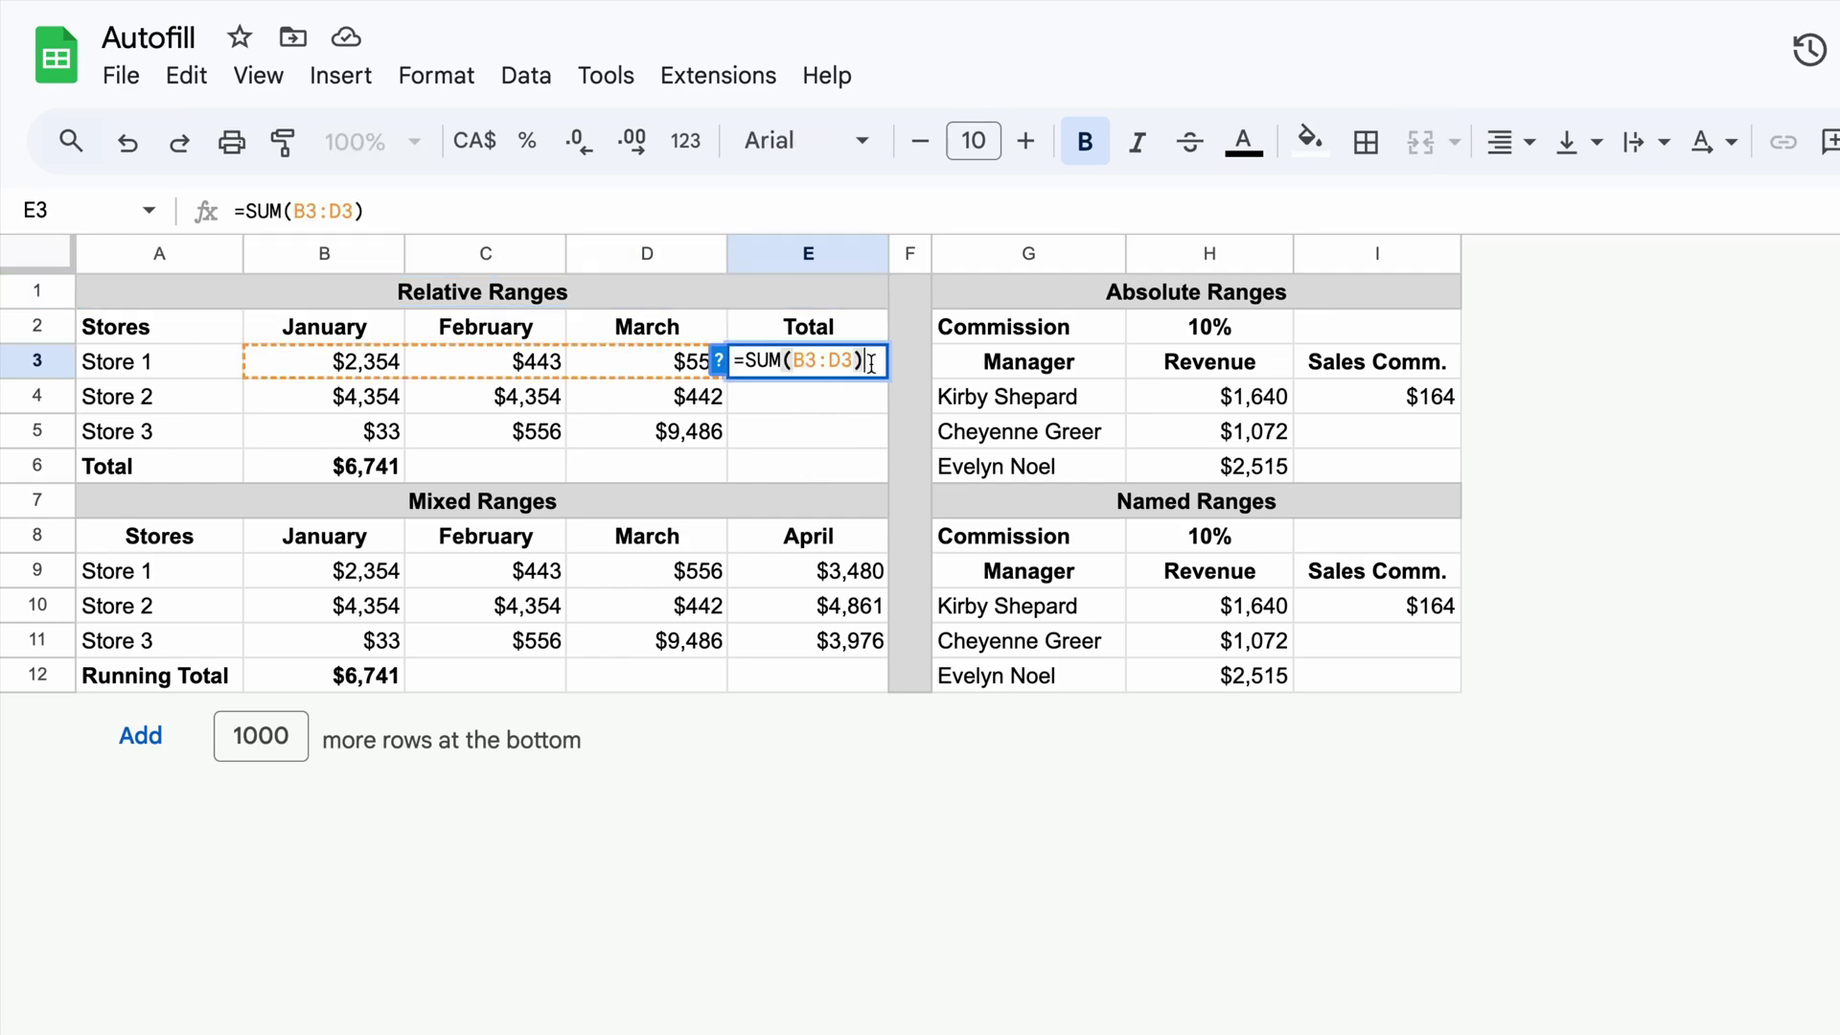
pyautogui.press('Escape')
pyautogui.moveTo(886, 377); pyautogui.dragTo(879, 439)
pyautogui.click(875, 407)
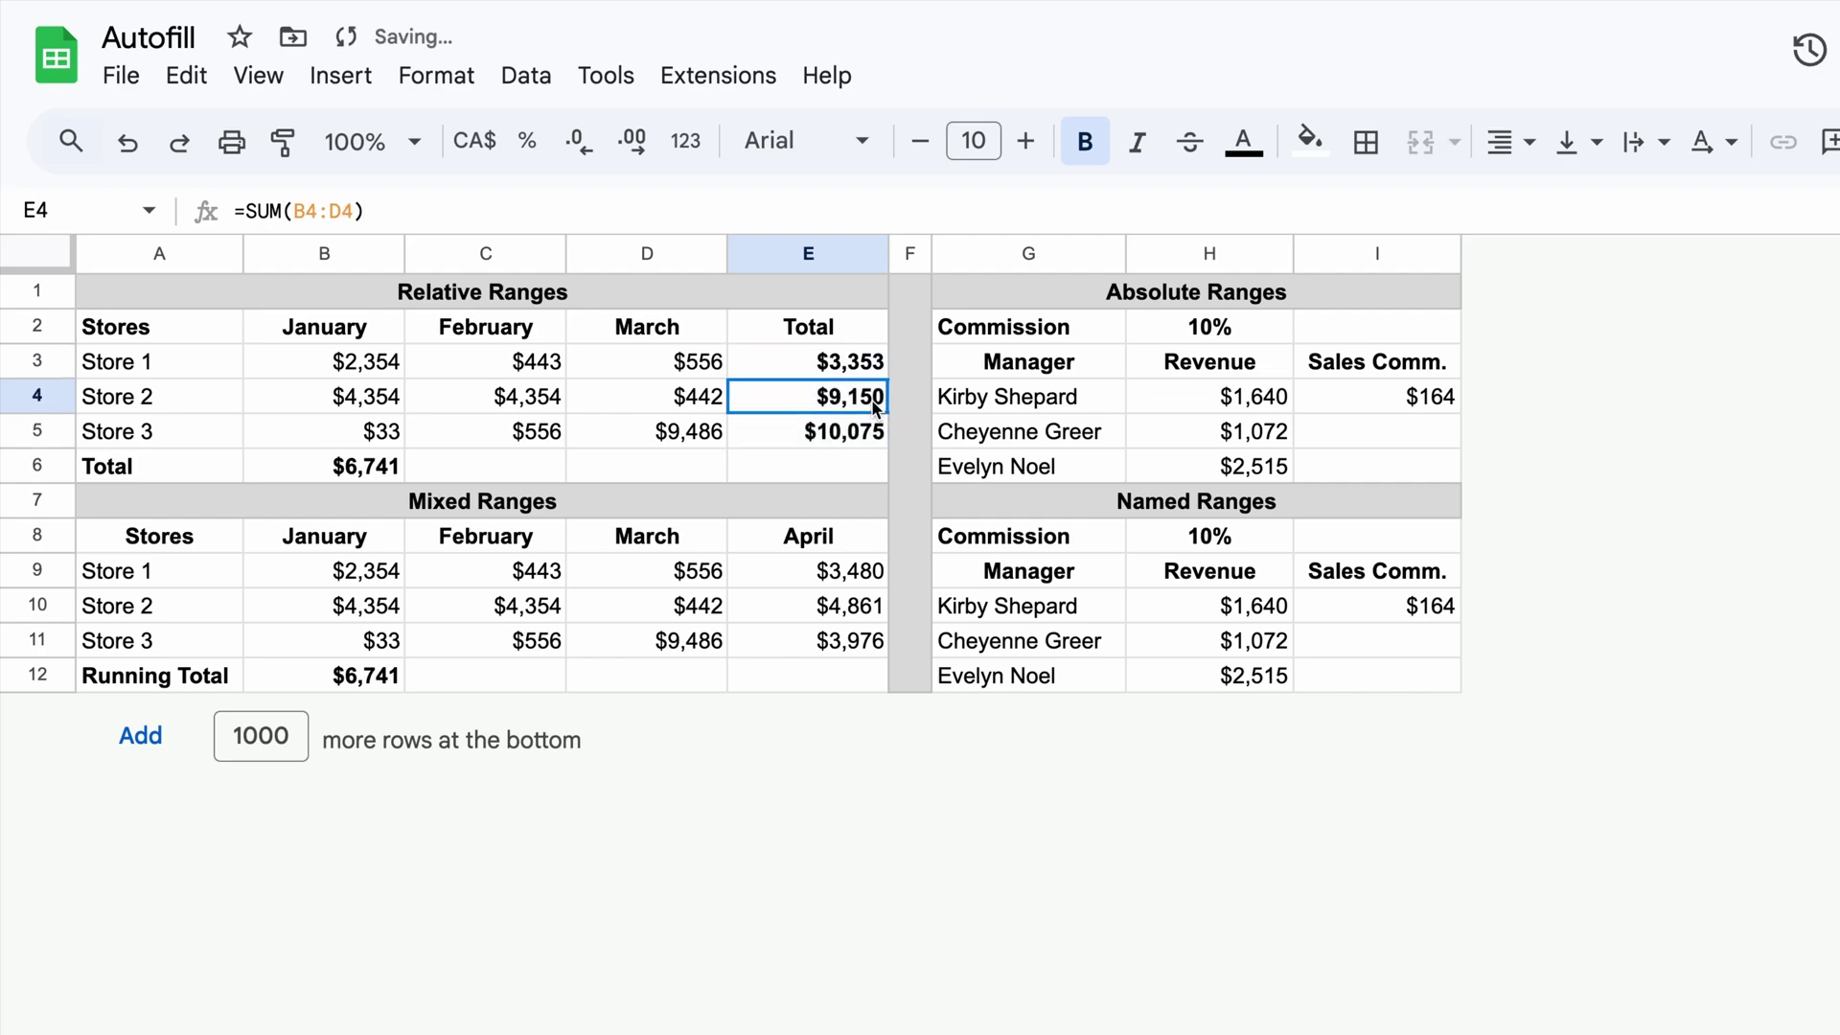
pyautogui.doubleClick(874, 407)
pyautogui.doubleClick(874, 436)
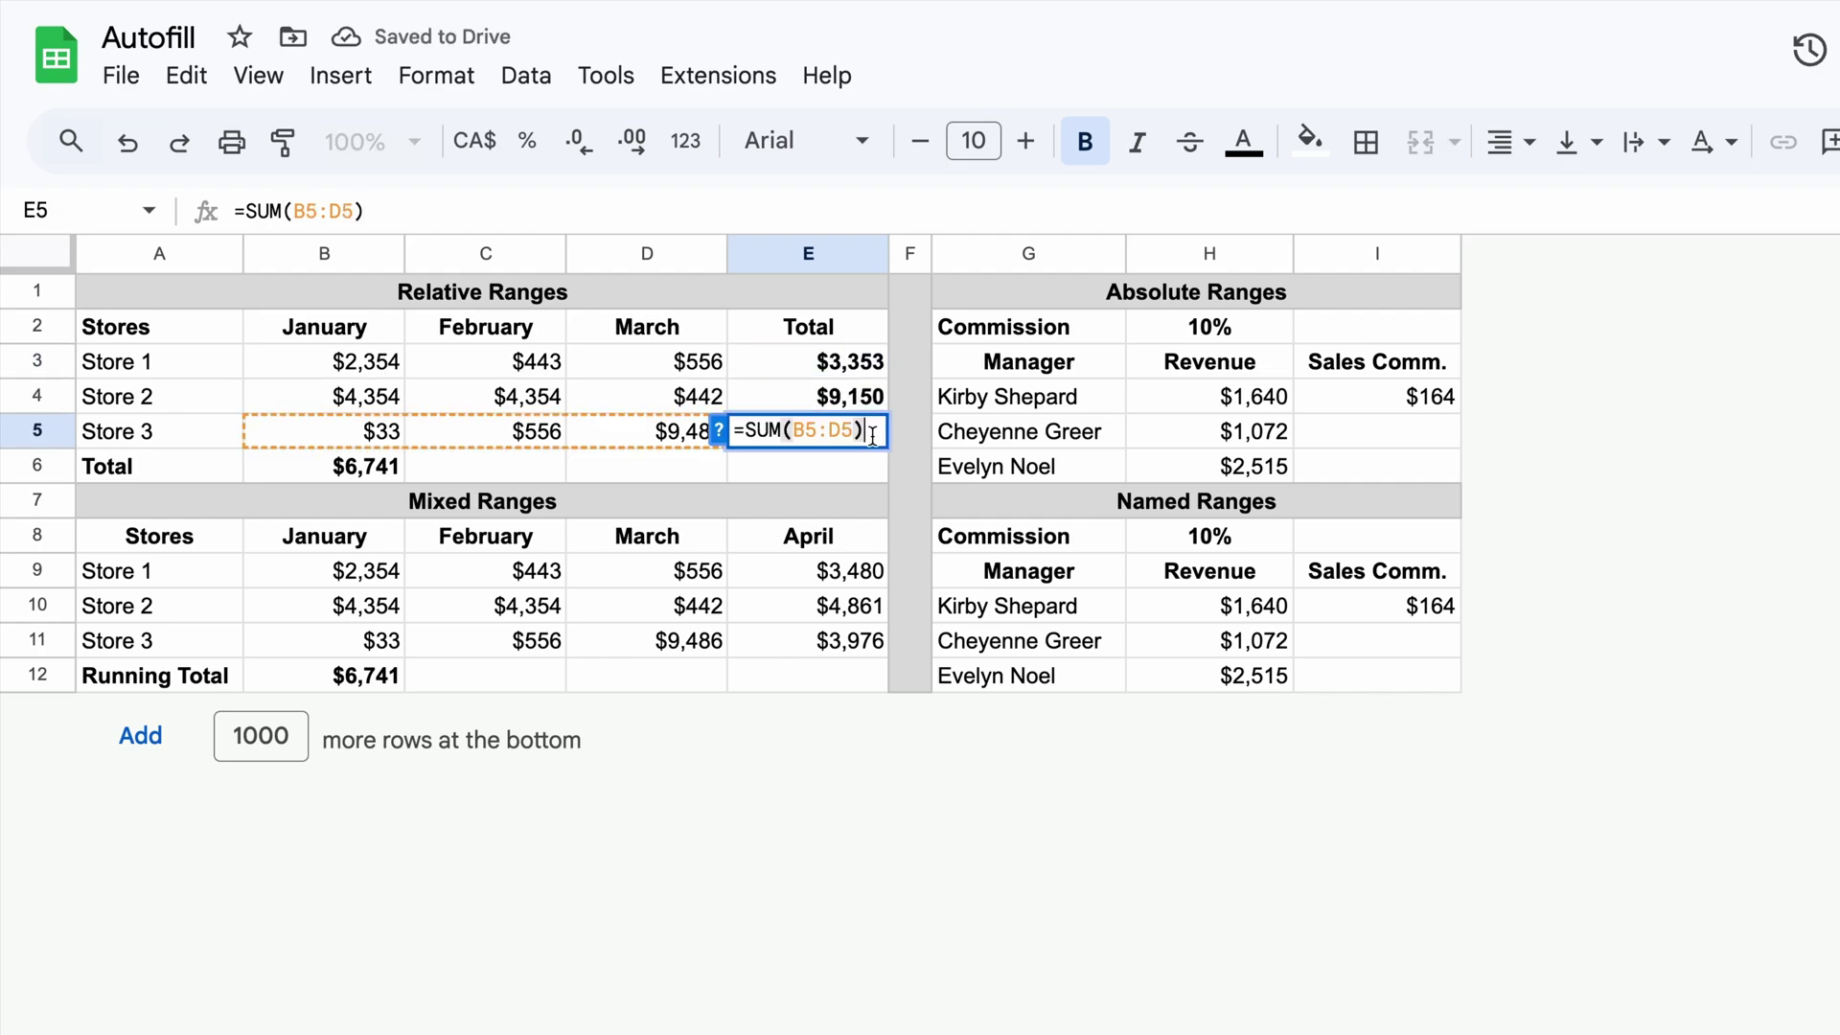
# Copy the January SUM total across to column E, giving $5,353, $10,484 and $22,578.
pyautogui.click(378, 470)
pyautogui.doubleClick(386, 470)
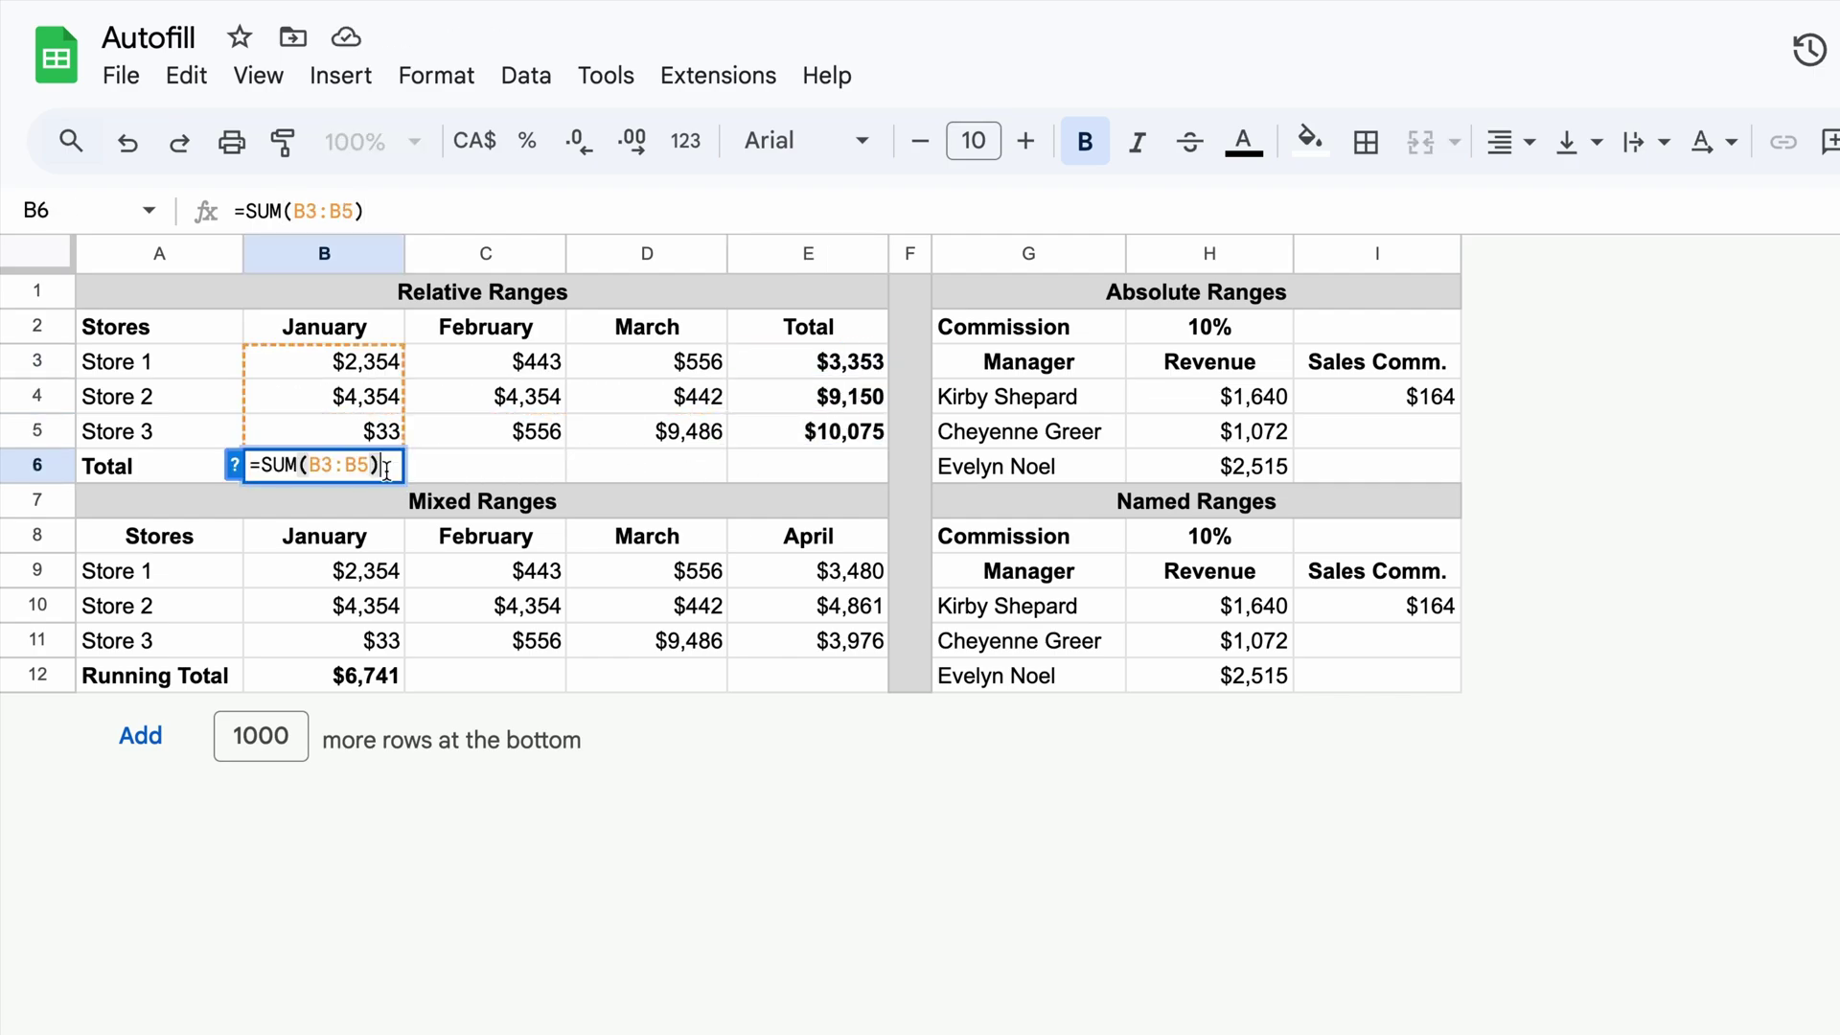
pyautogui.press('Escape')
pyautogui.moveTo(404, 481); pyautogui.dragTo(805, 469)
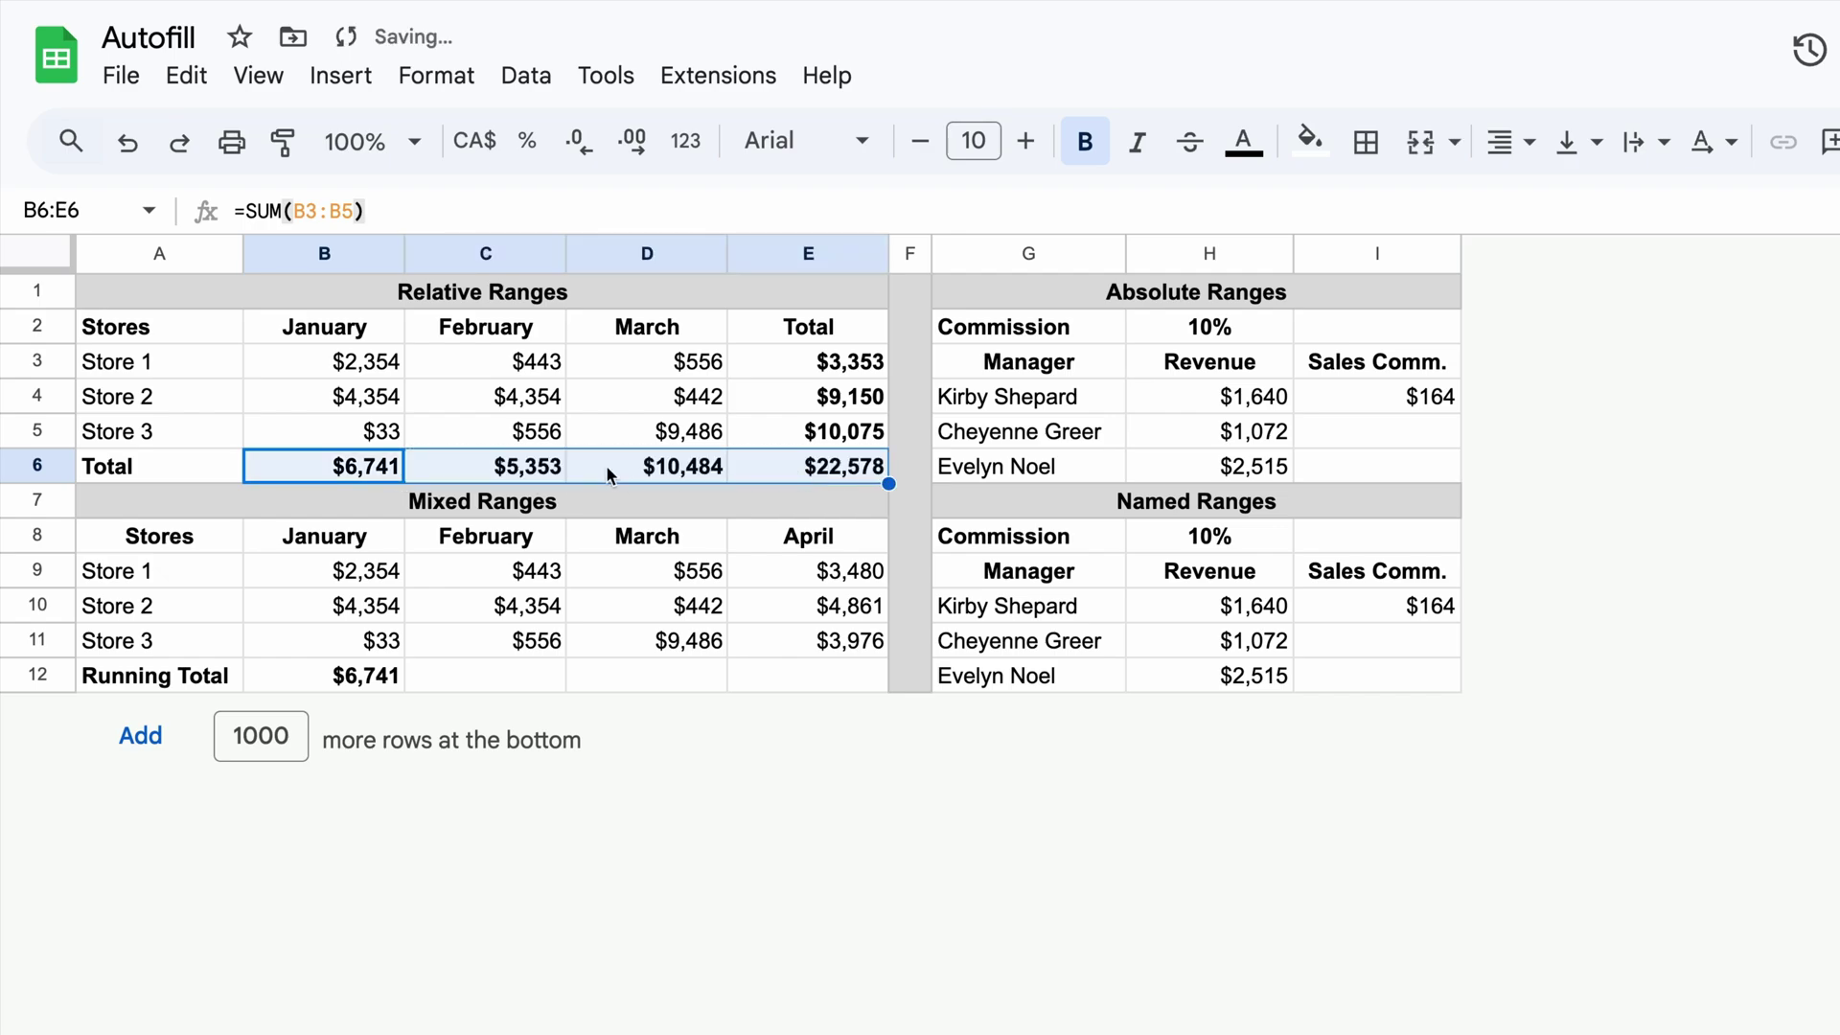
pyautogui.doubleClick(519, 466)
pyautogui.doubleClick(705, 467)
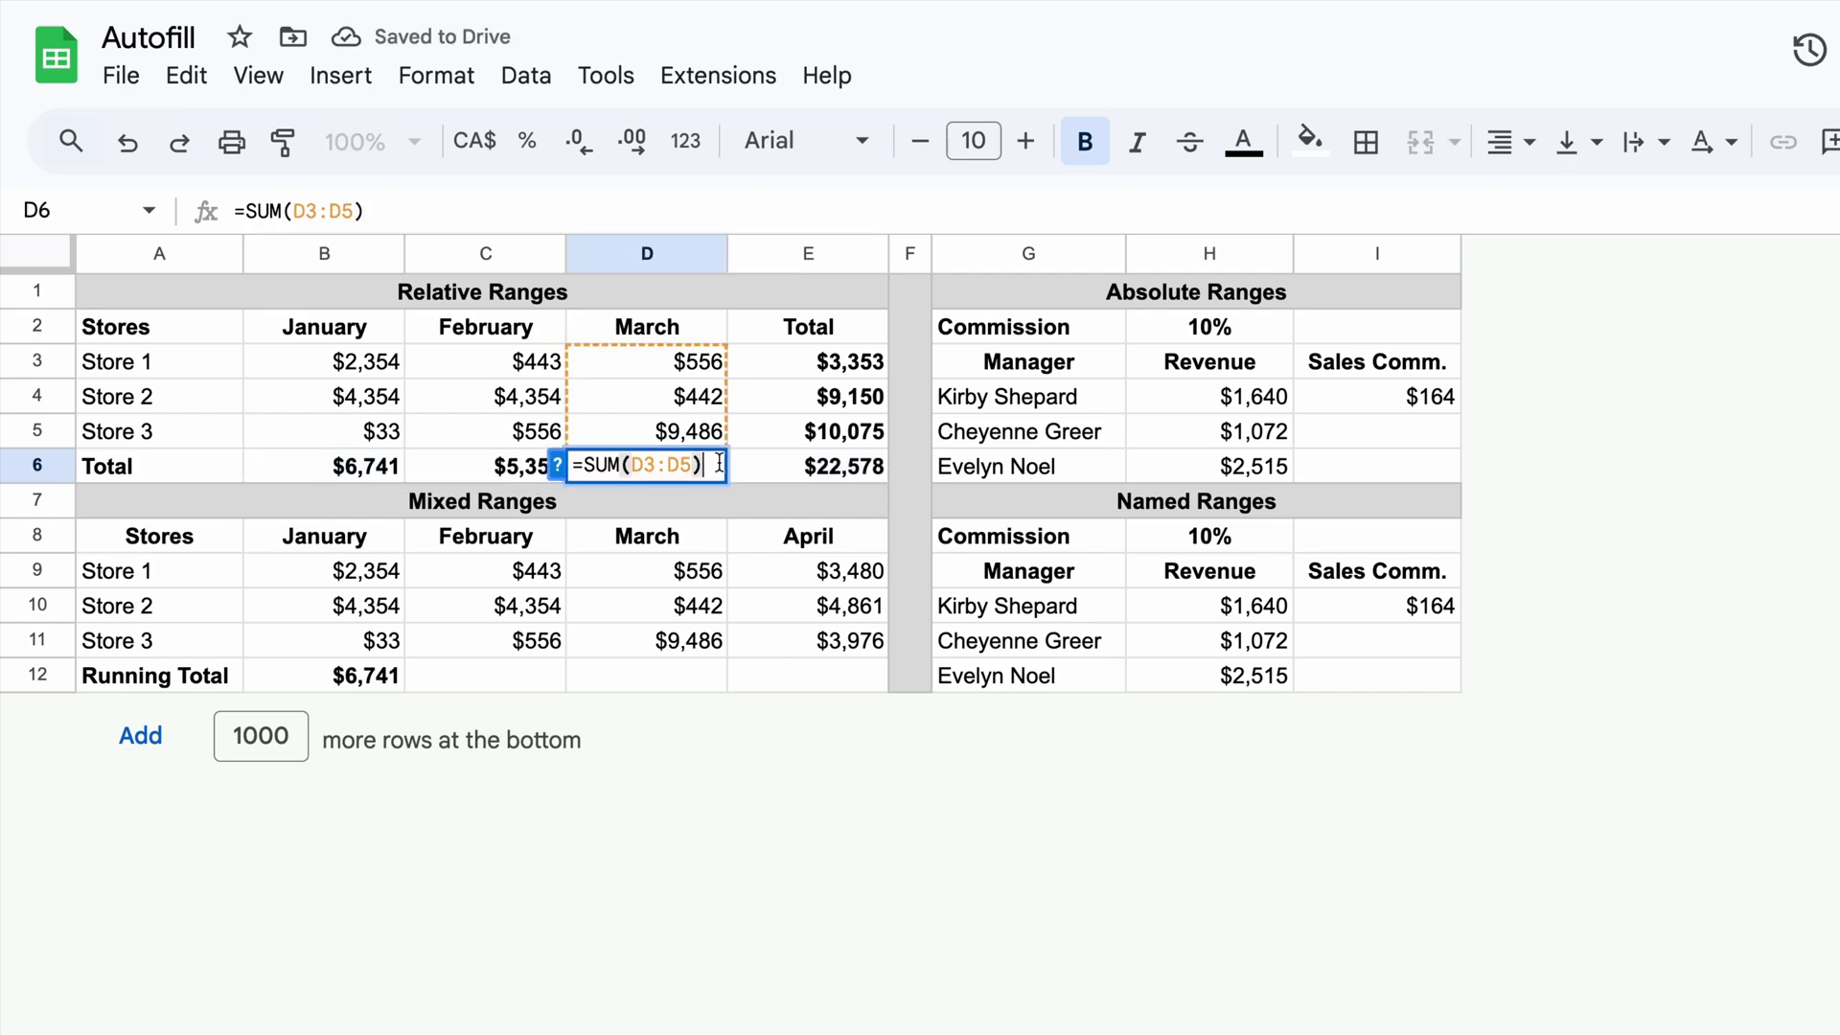
pyautogui.doubleClick(828, 468)
pyautogui.press('Escape')
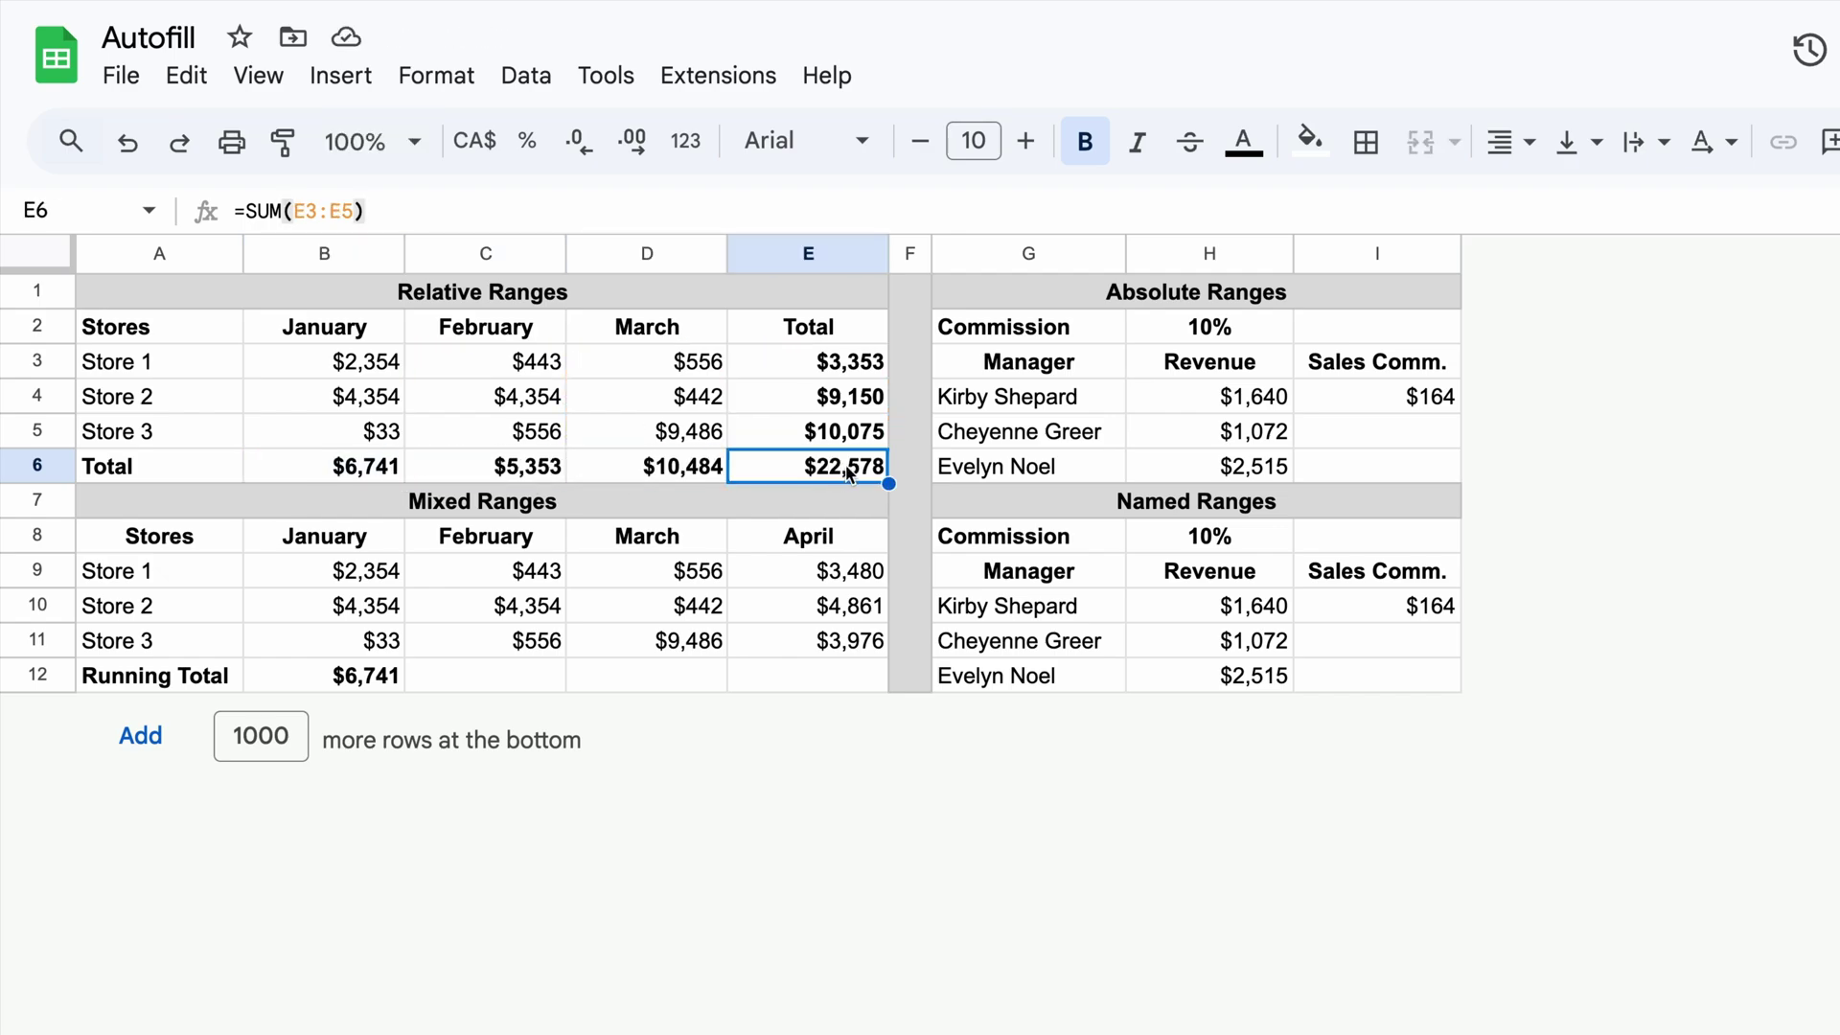
pyautogui.doubleClick(1342, 397)
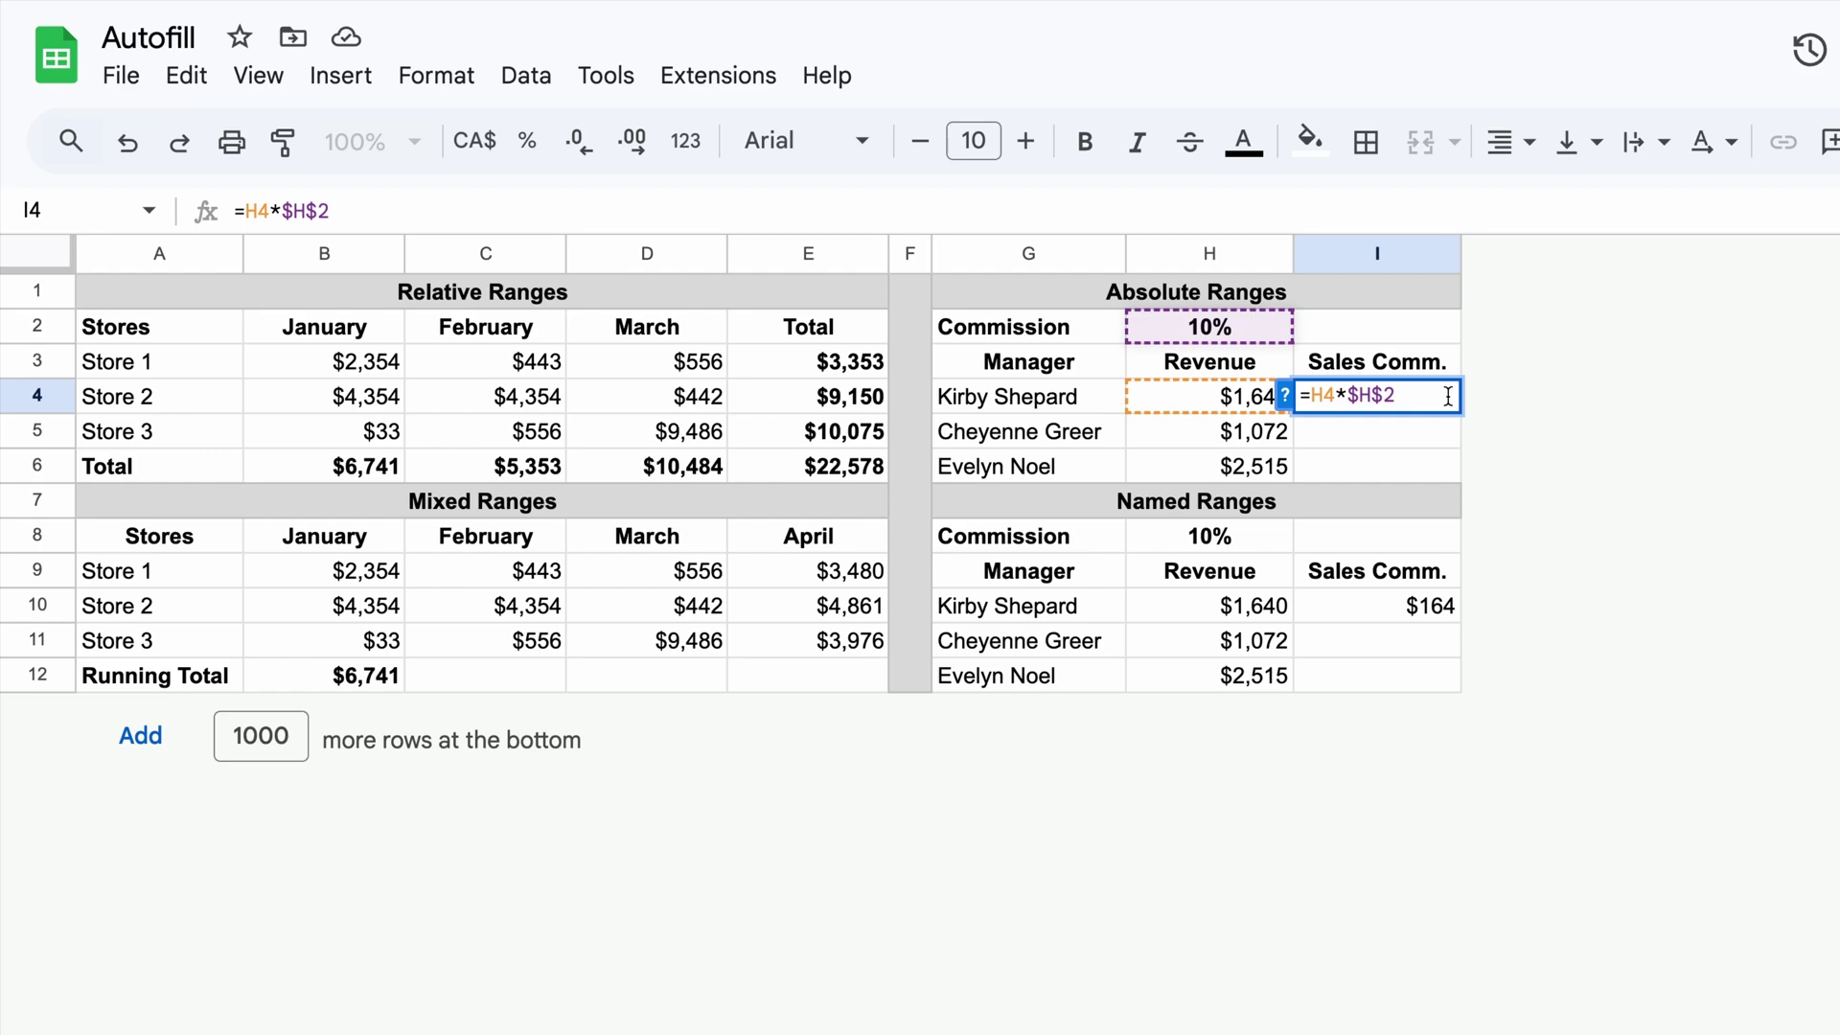
# Make the commission reference in I4 fully absolute as =H4*$H$2, giving $164.
pyautogui.press('F4')
pyautogui.press('F4')
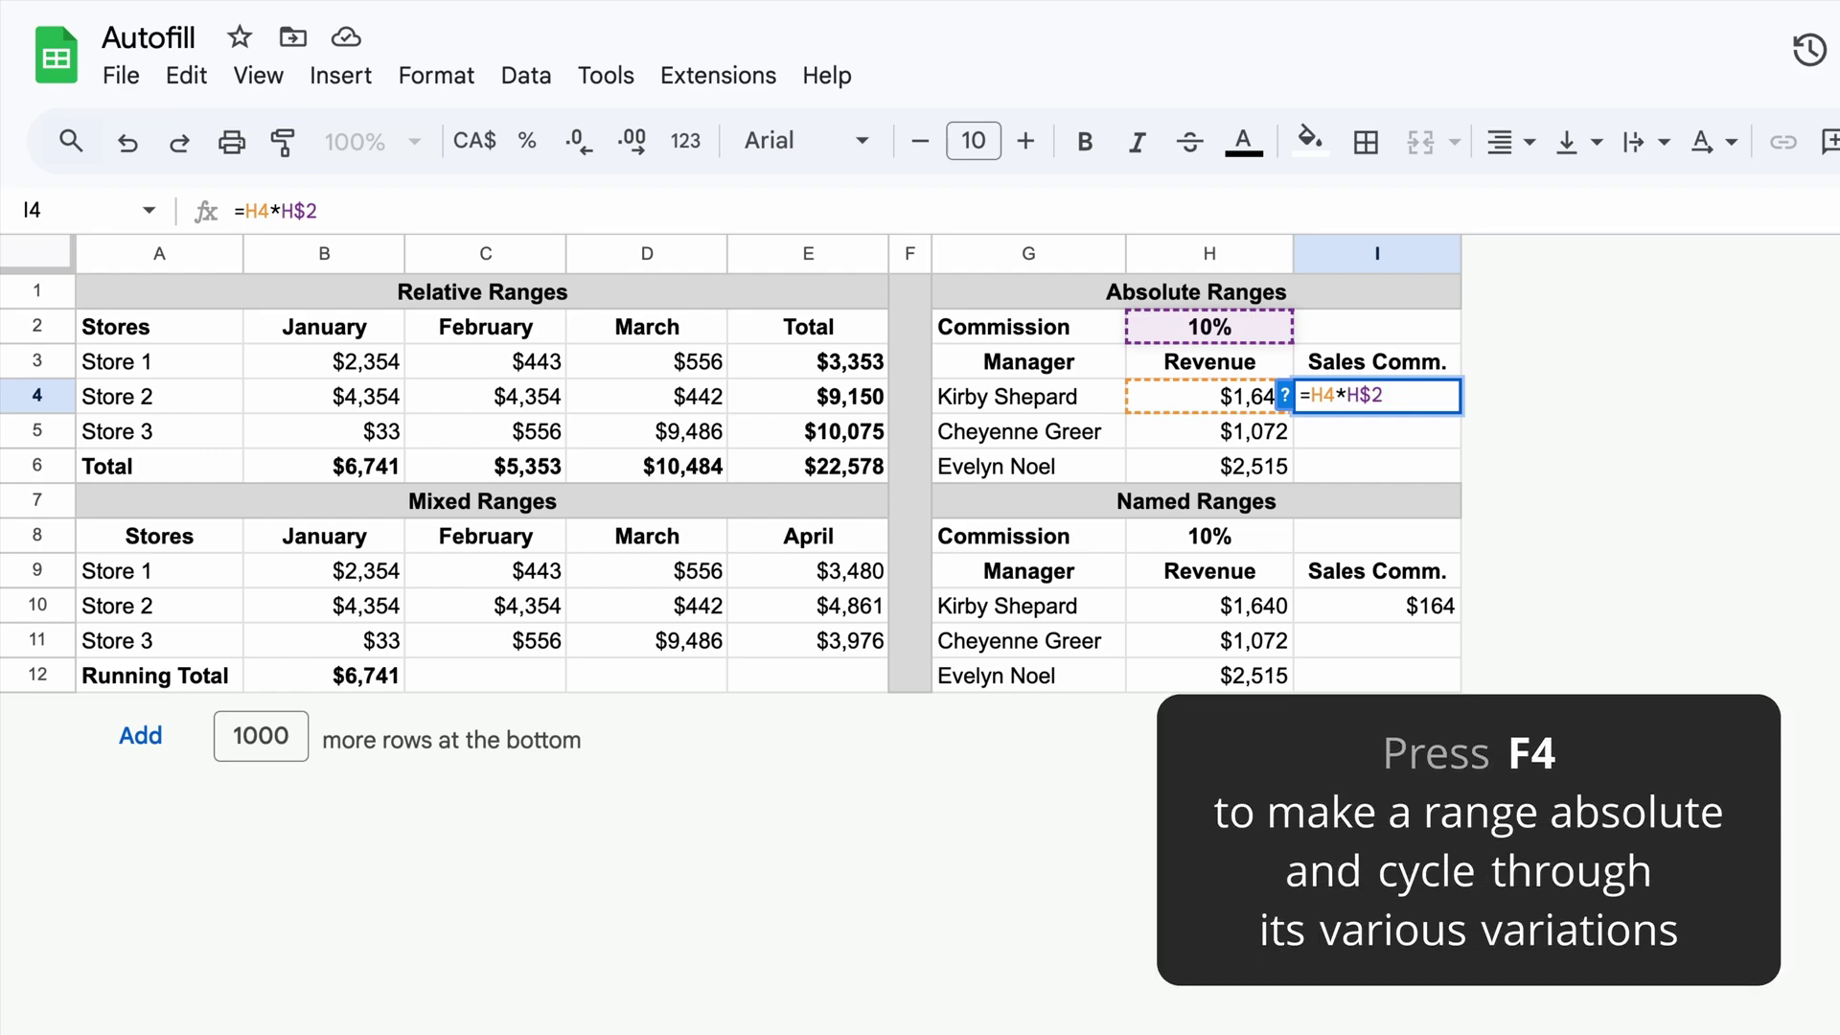
pyautogui.press('F4')
pyautogui.press('F4')
pyautogui.press('Return')
# Fill I4's formula down to I6 for $107 and $252, then check the copies.
pyautogui.press('Up')
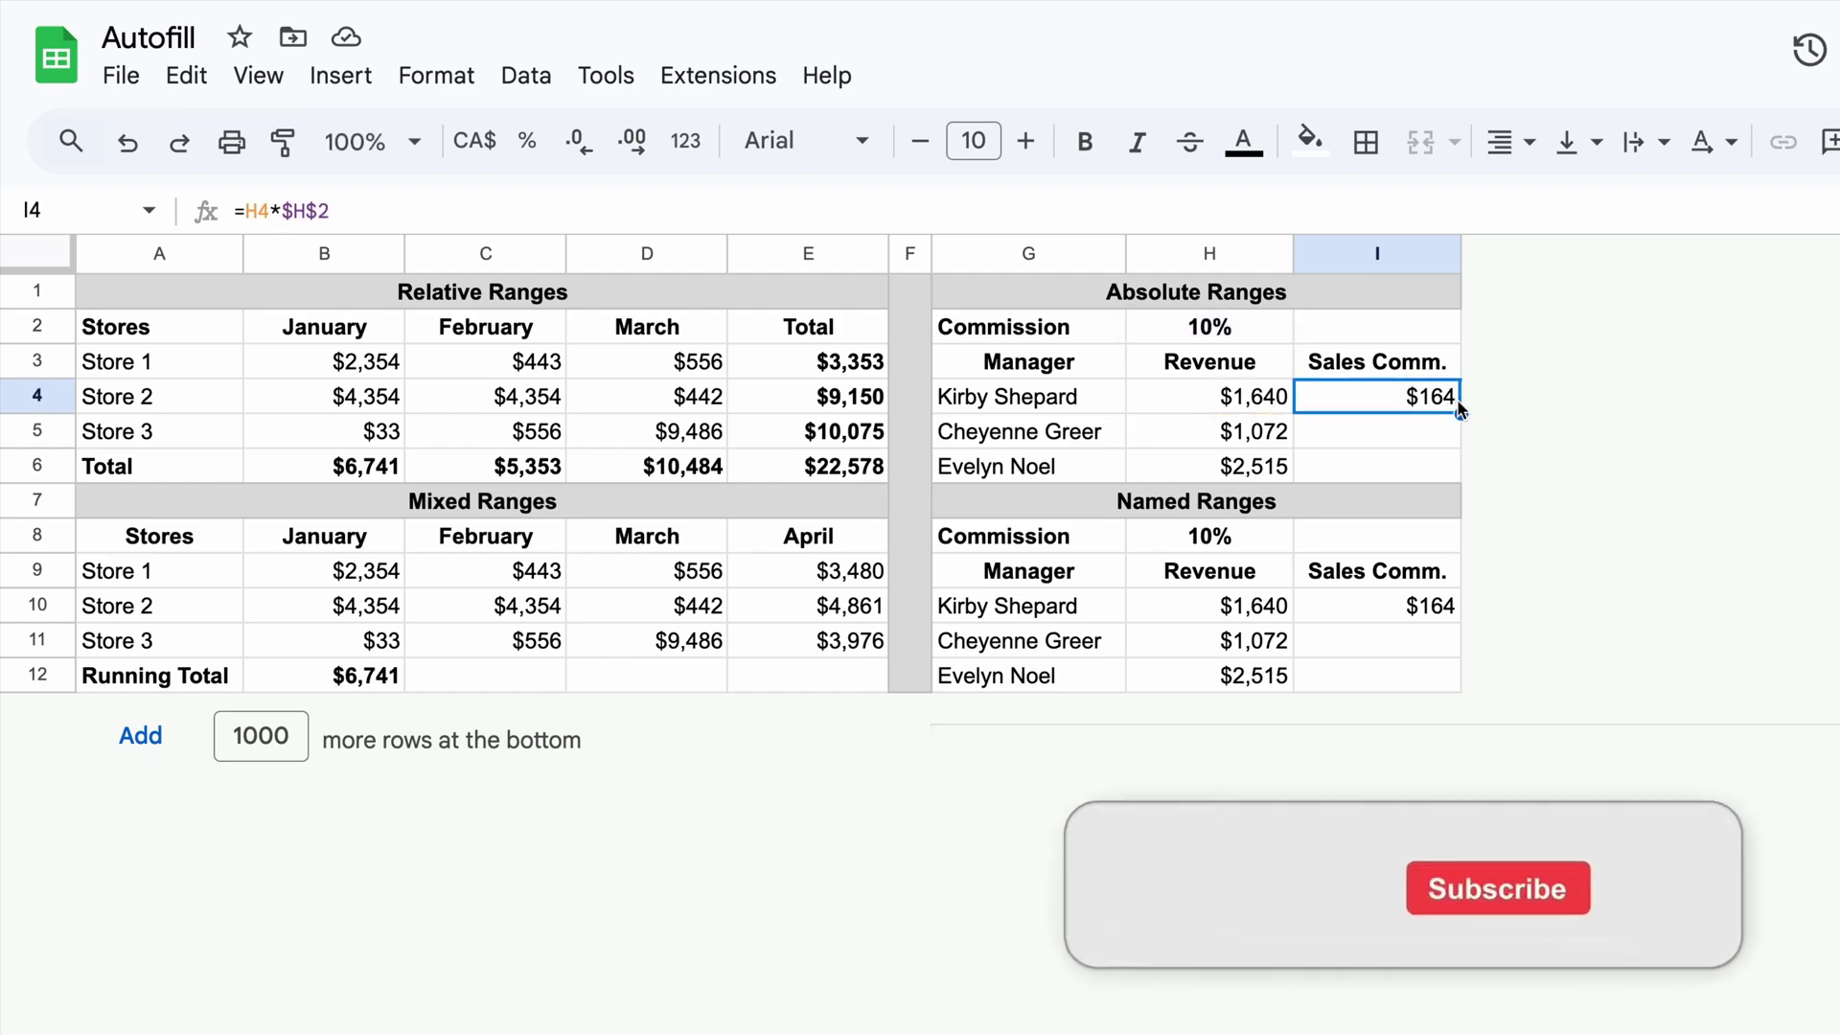
pyautogui.moveTo(1460, 414); pyautogui.dragTo(1451, 466)
pyautogui.press('Down')
pyautogui.press('Return')
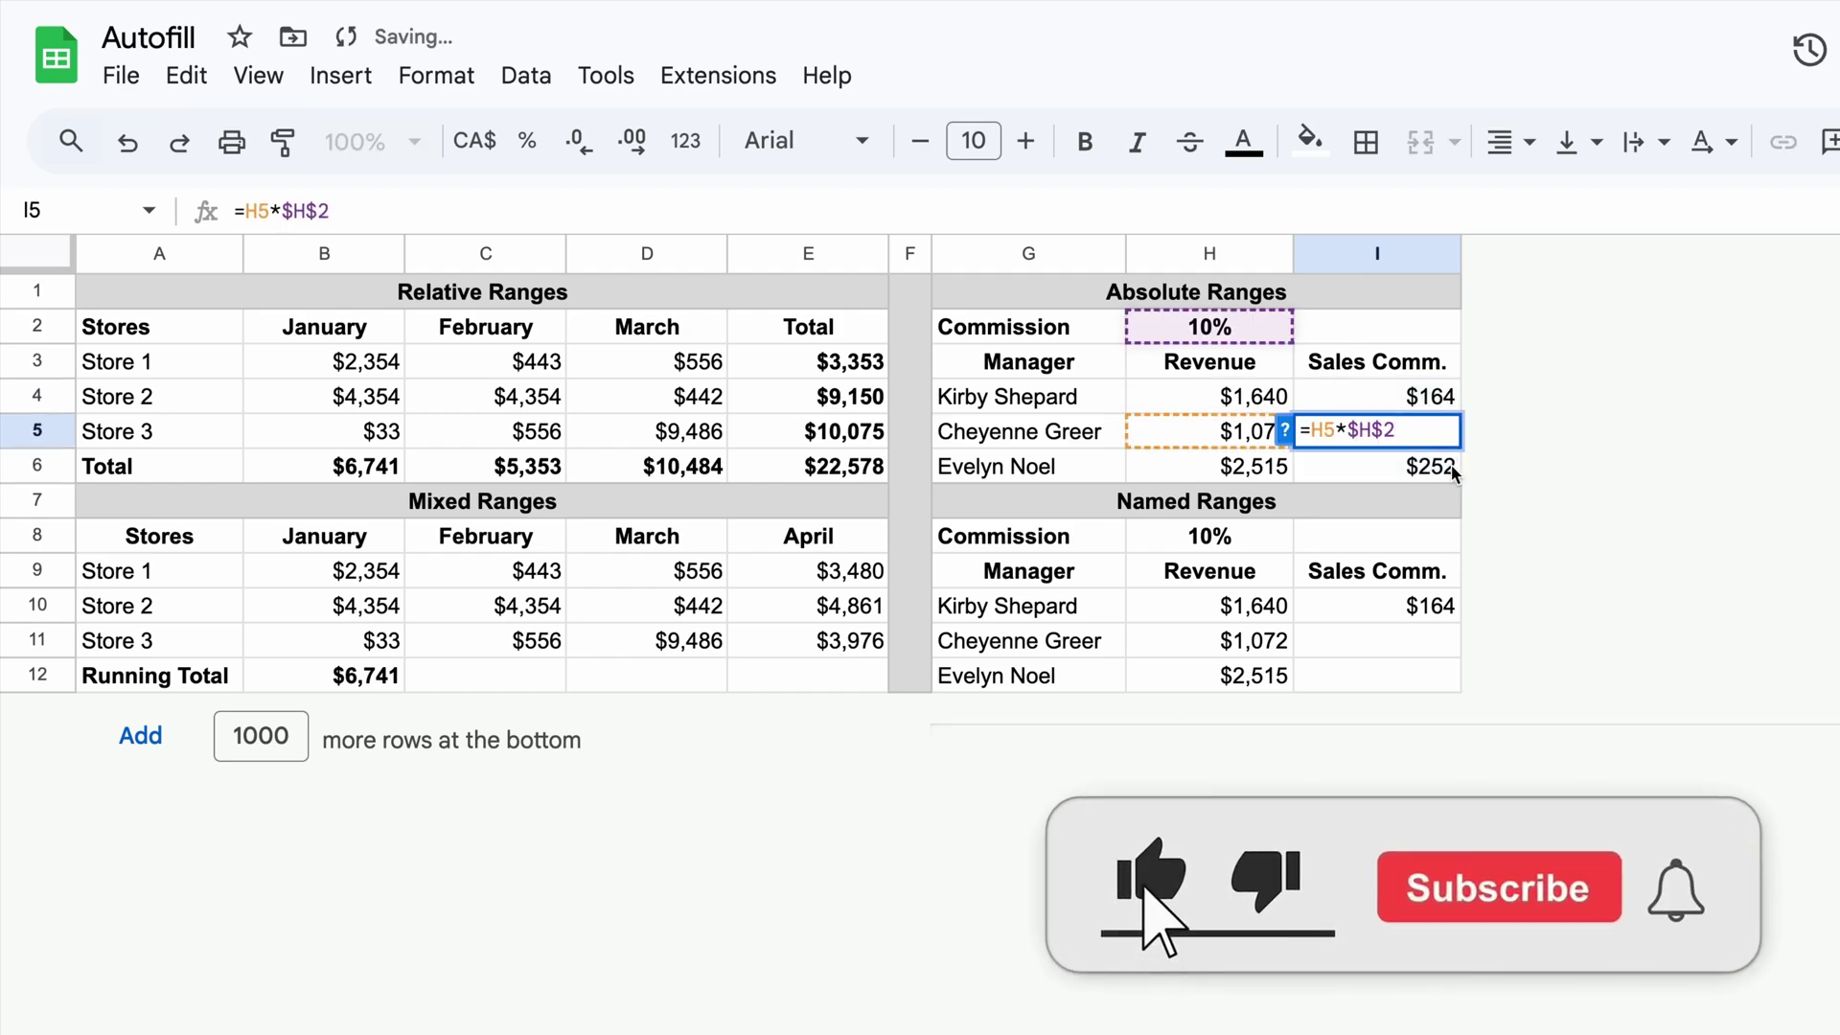
pyautogui.press('Return')
pyautogui.press('Return')
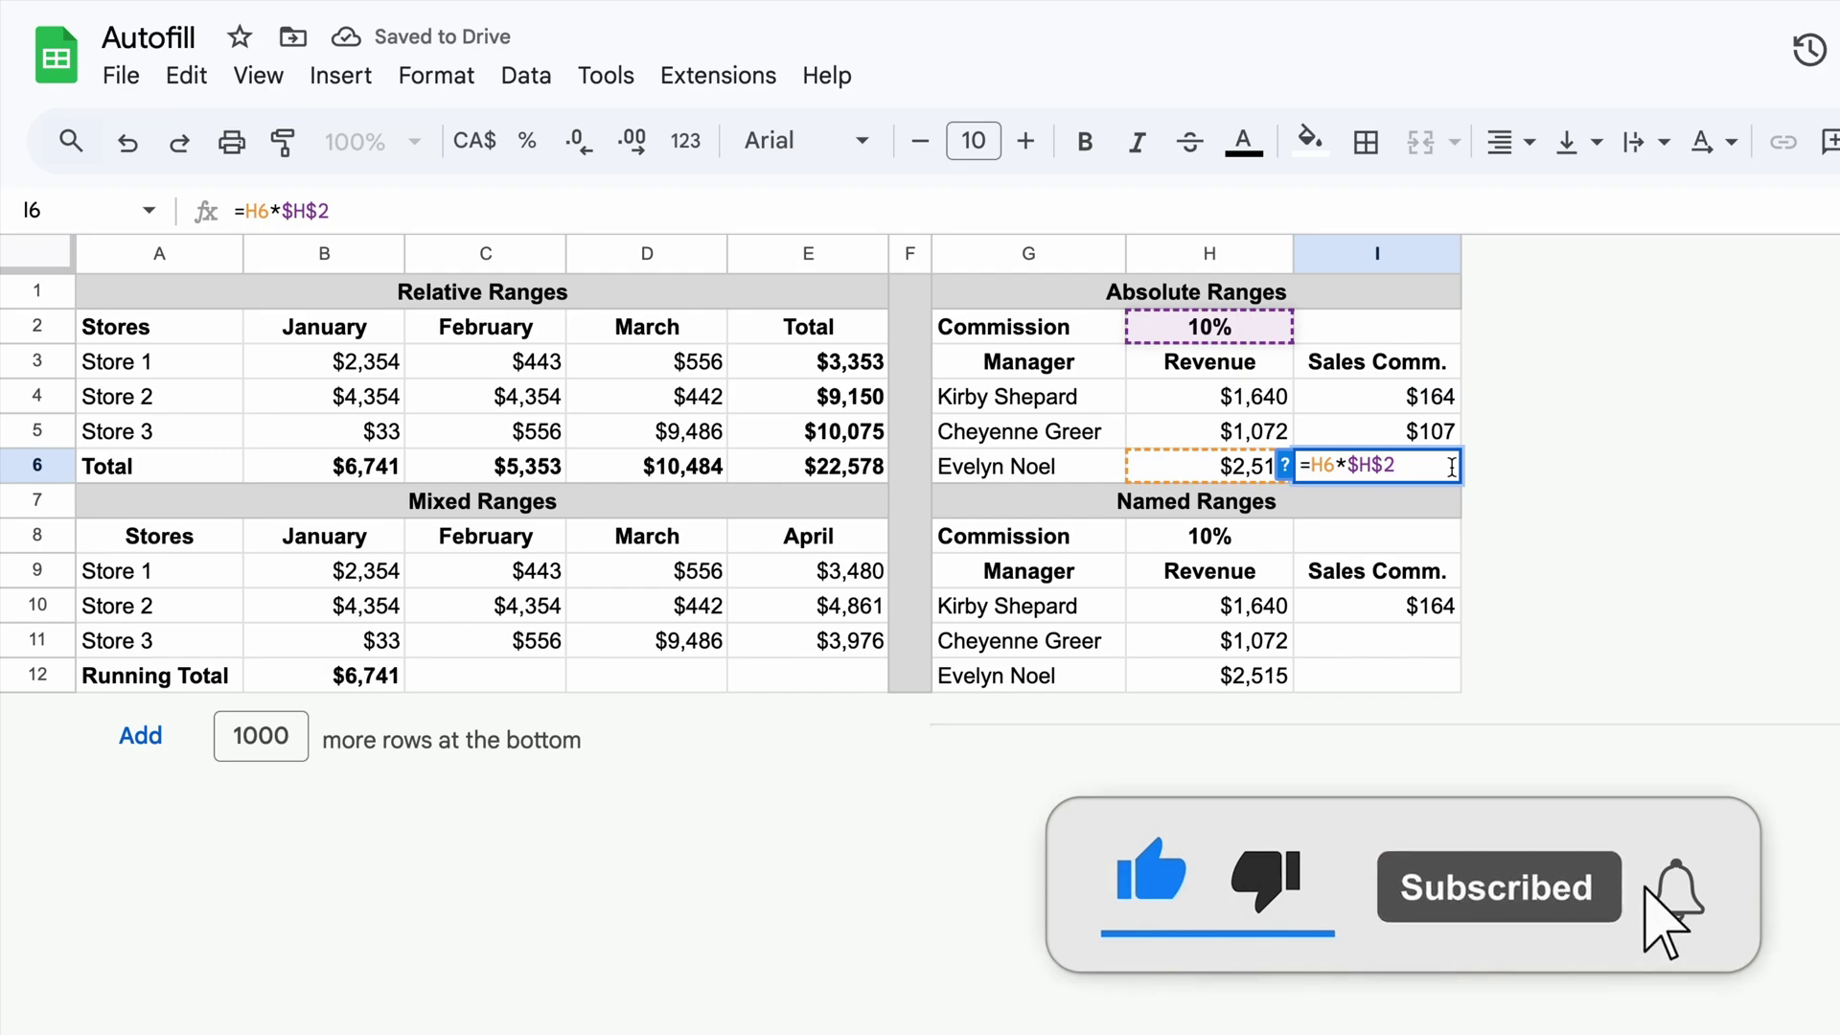
pyautogui.press('Escape')
pyautogui.doubleClick(400, 675)
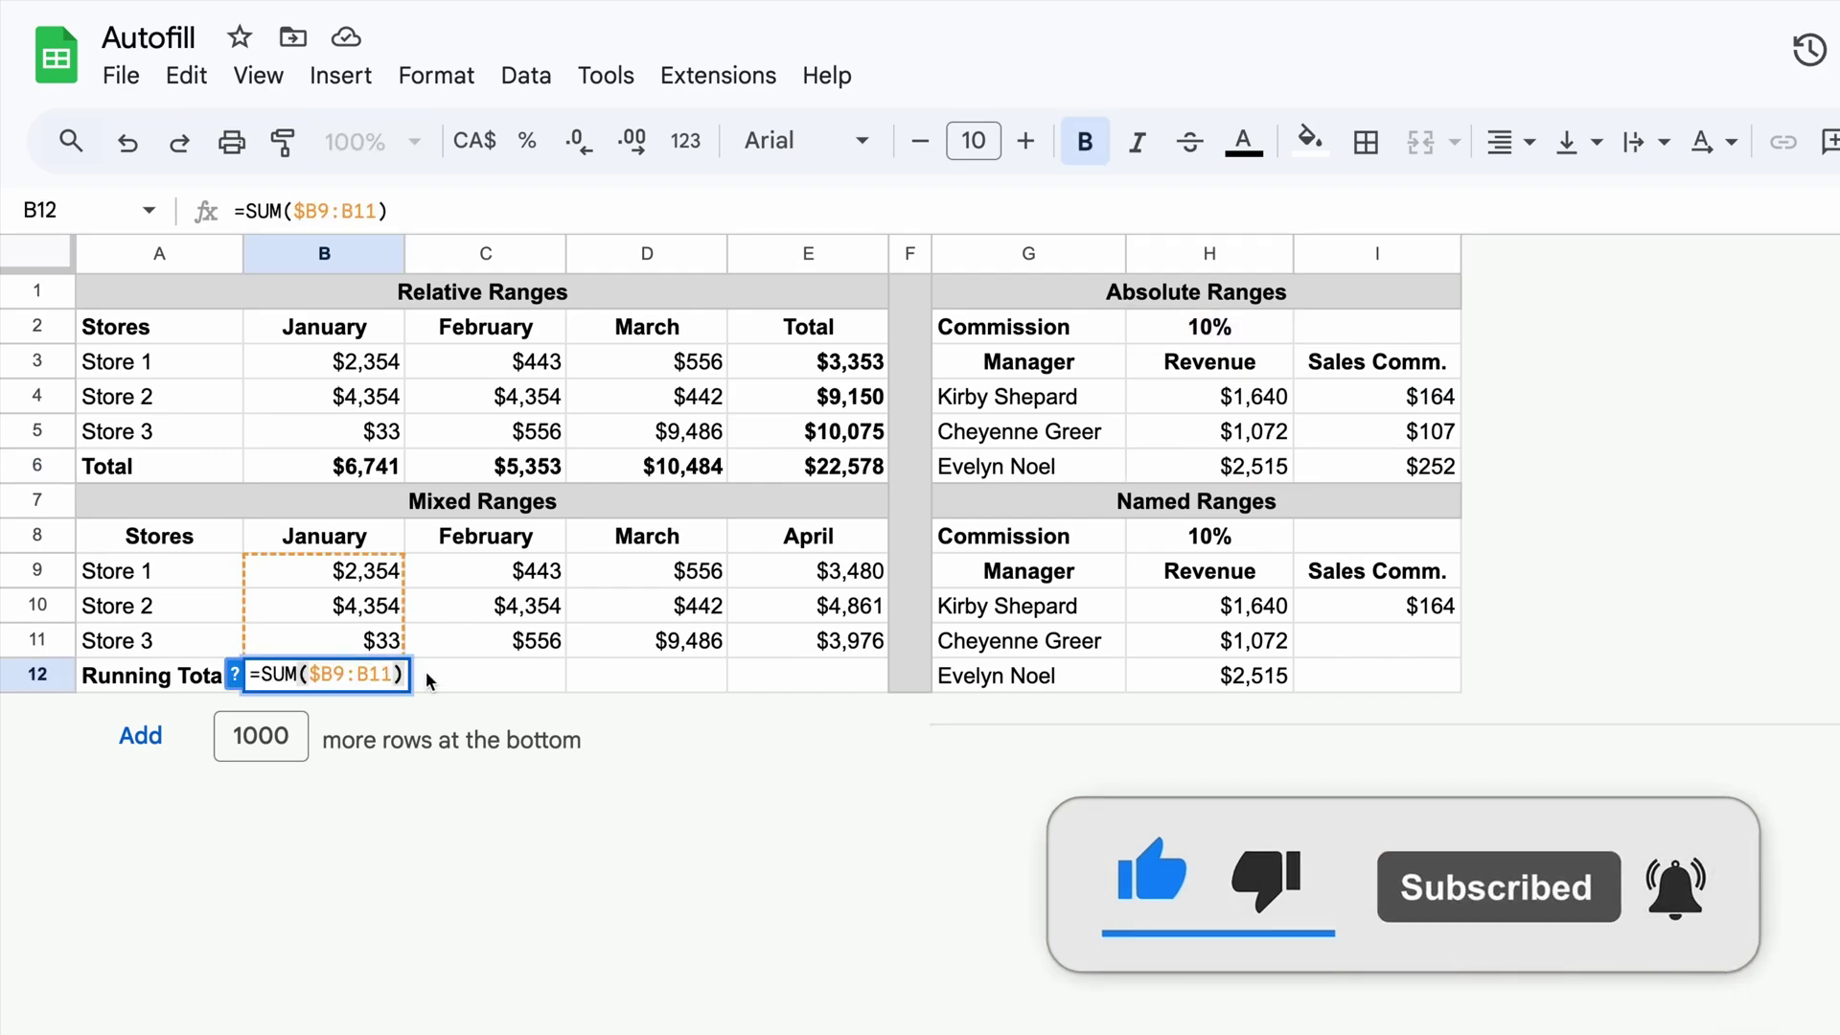
# Copy the January running total =SUM($B9:B11) across to April in E12.
pyautogui.press('Left')
pyautogui.press('Left')
pyautogui.press('Left')
pyautogui.press('Left')
pyautogui.press('Left')
pyautogui.press('Left')
pyautogui.press('Left')
pyautogui.press('Left')
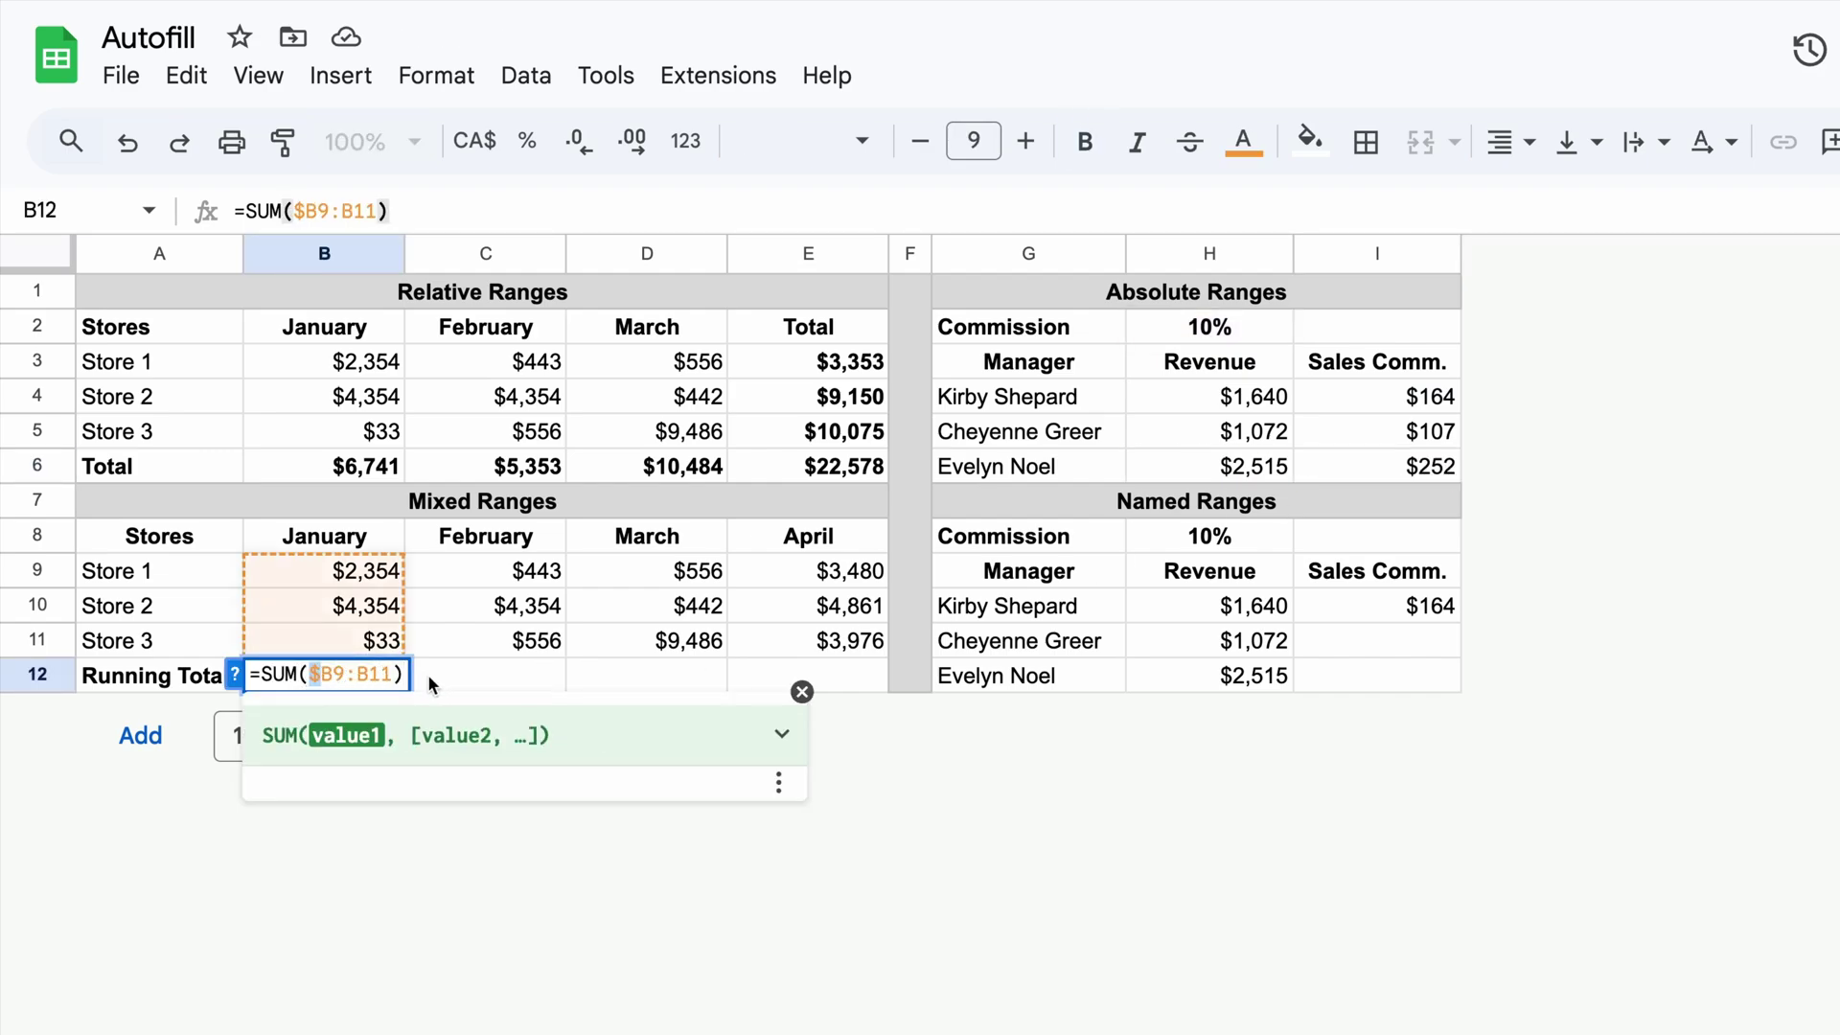
pyautogui.press('Escape')
pyautogui.press('Escape')
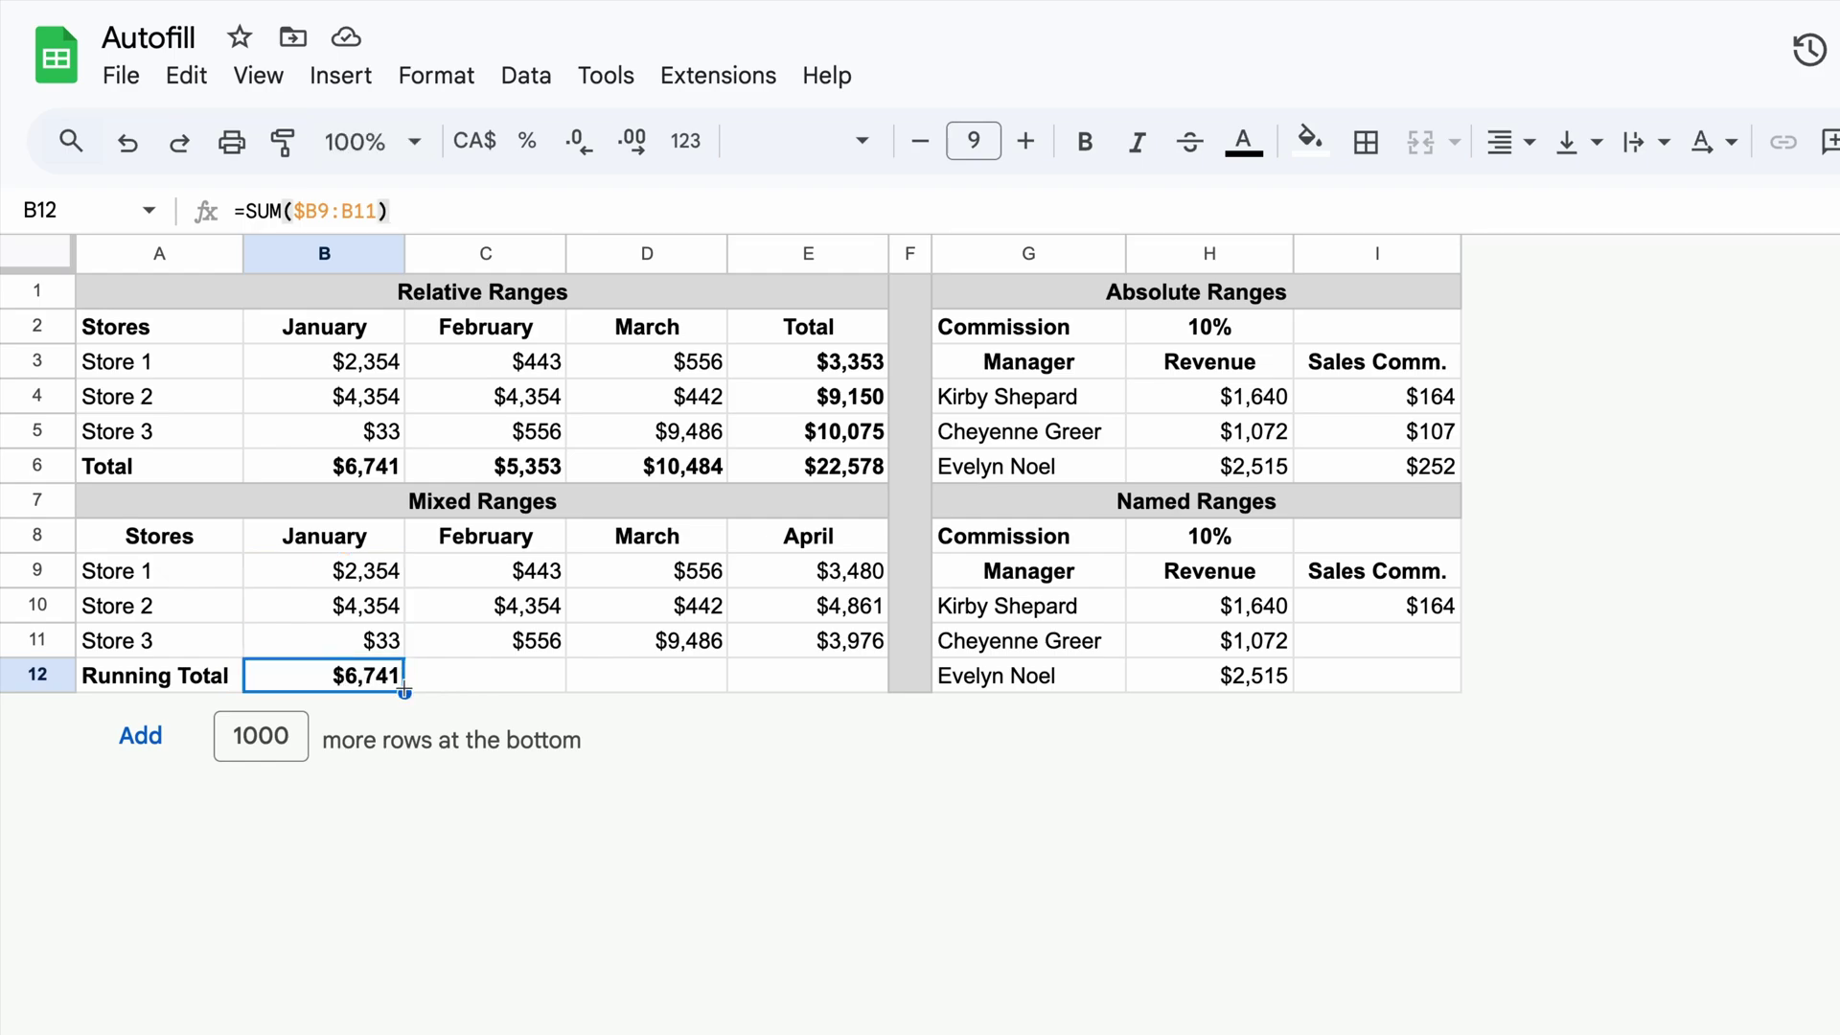
pyautogui.moveTo(404, 691); pyautogui.dragTo(847, 679)
# Check the February to April running total formulas: $12,094, $22,578 and $34,895.
pyautogui.press('Right')
pyautogui.press('Return')
pyautogui.press('Tab')
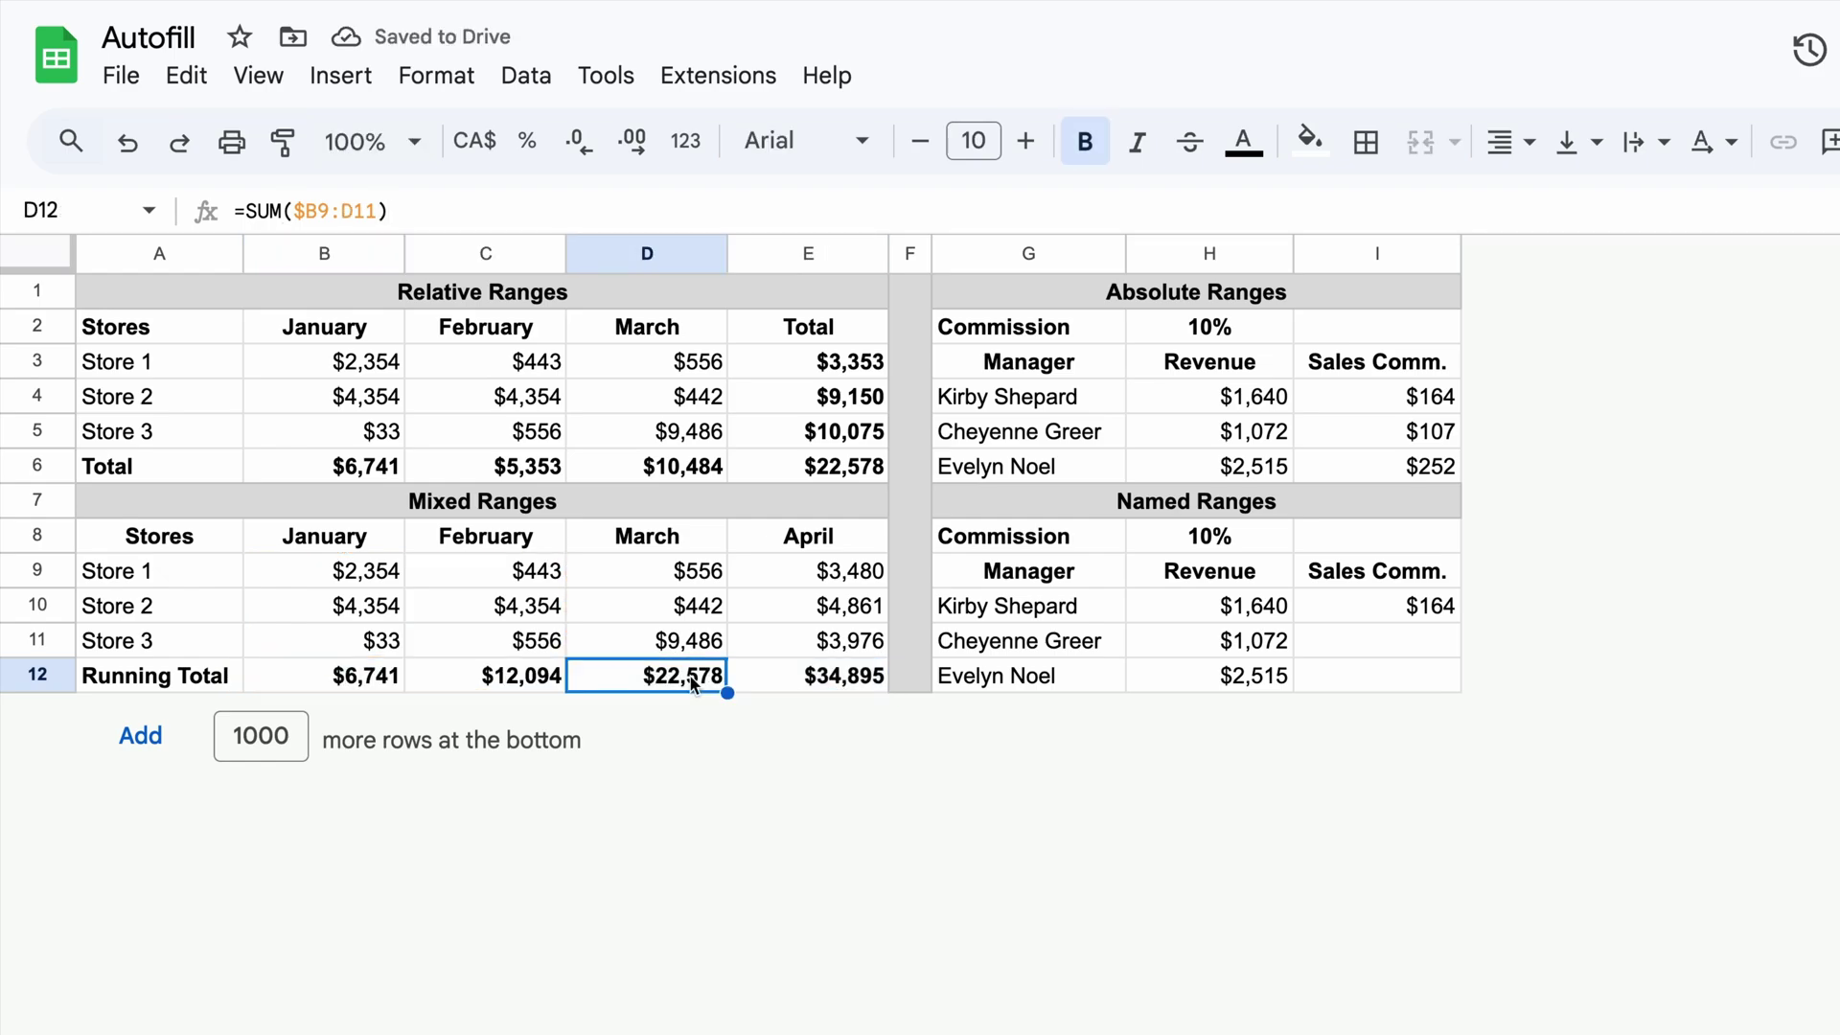
pyautogui.press('Return')
pyautogui.press('Tab')
pyautogui.press('Return')
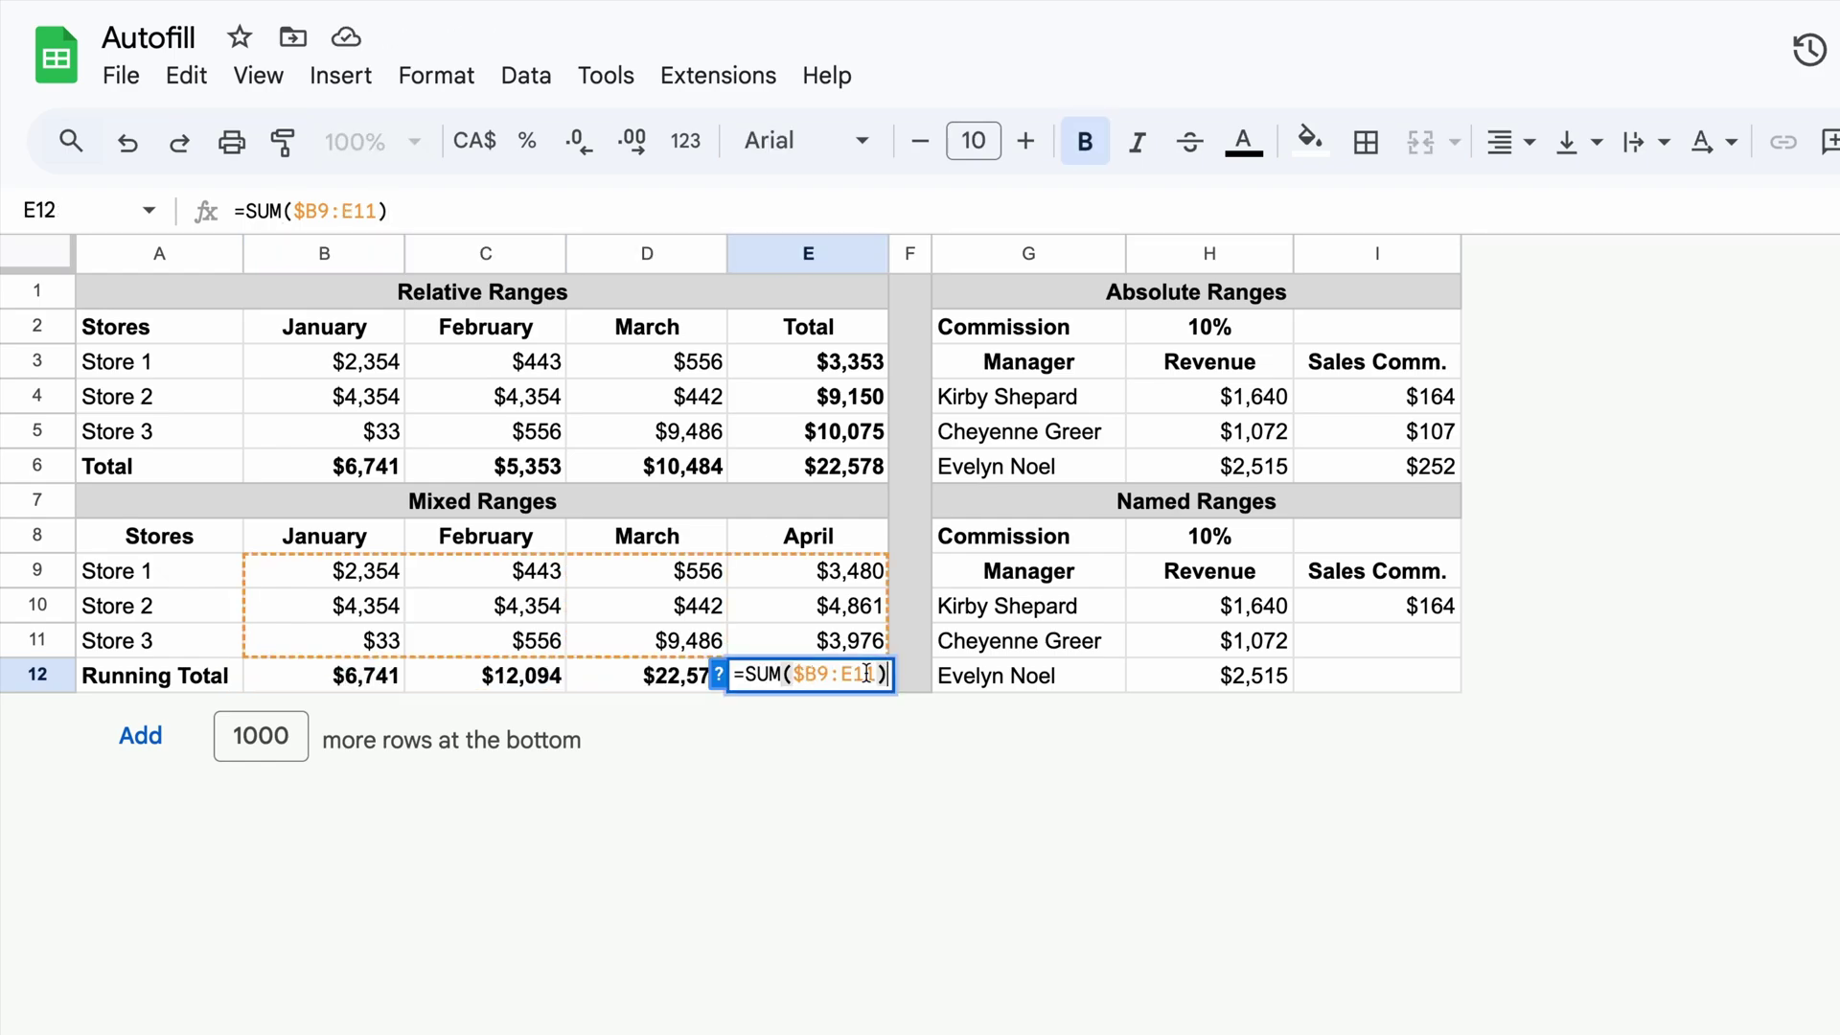
pyautogui.press('Escape')
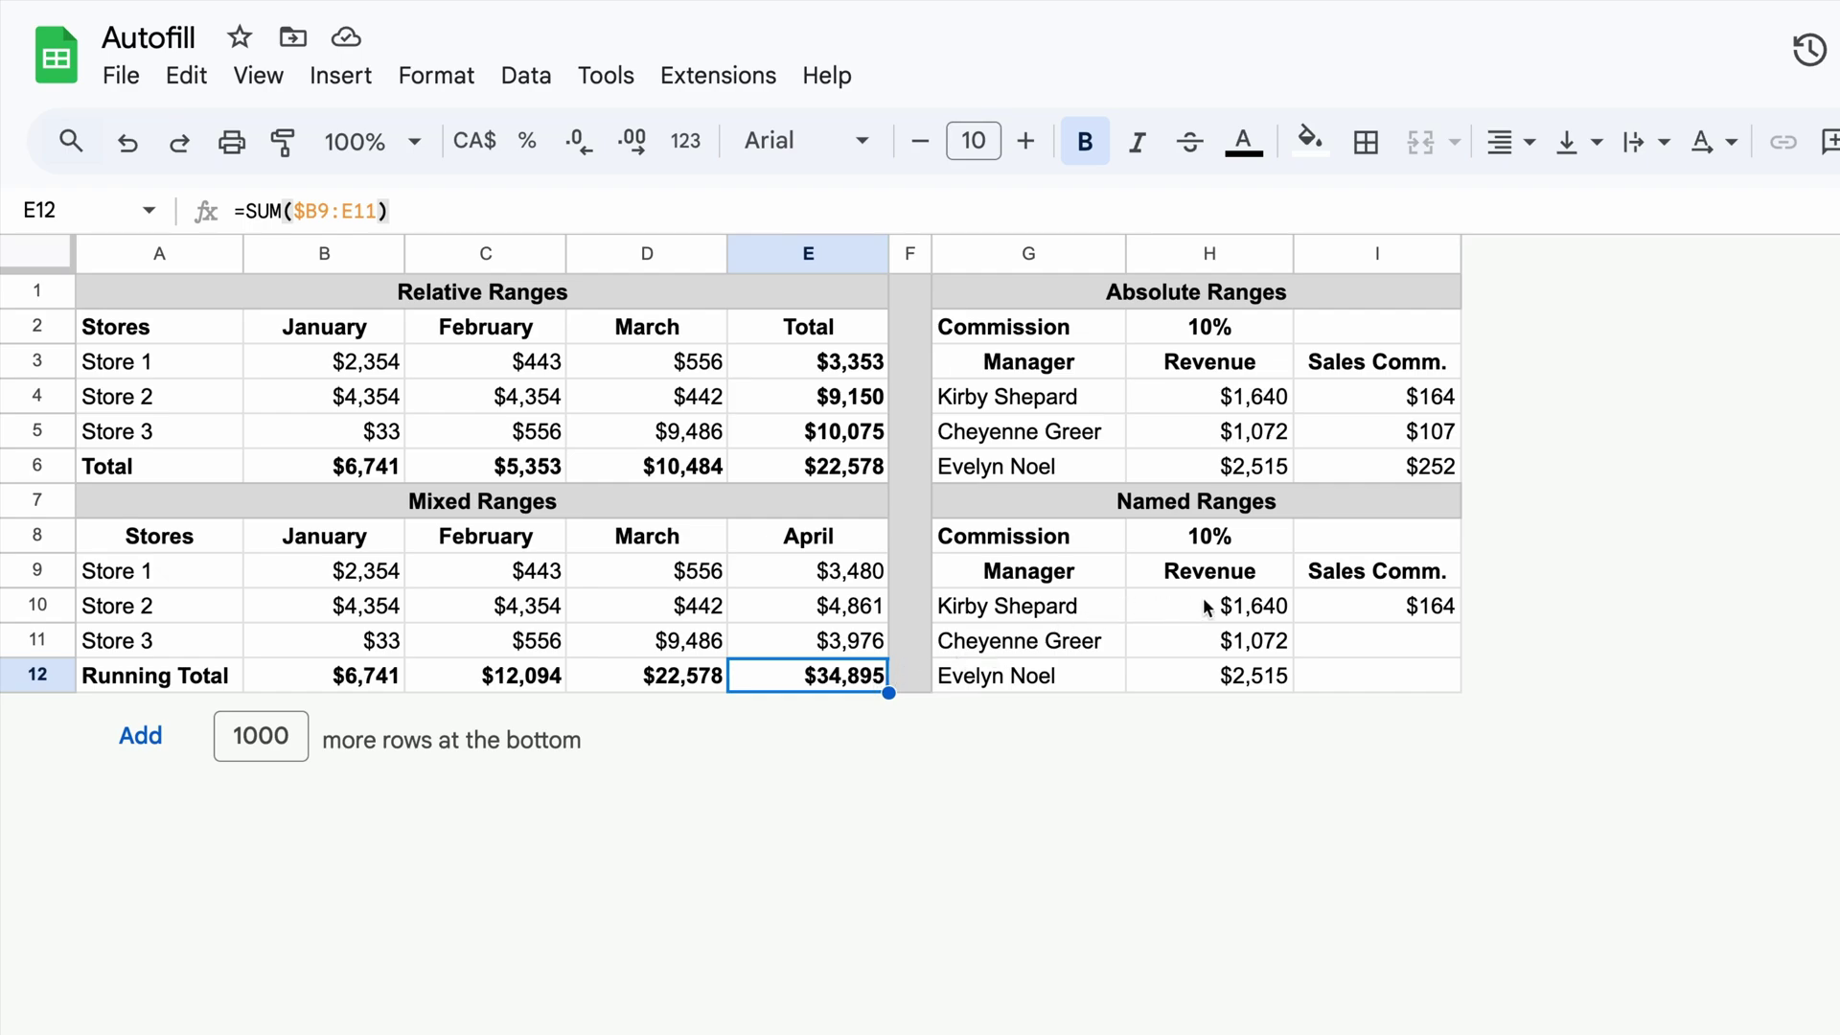
pyautogui.doubleClick(1356, 603)
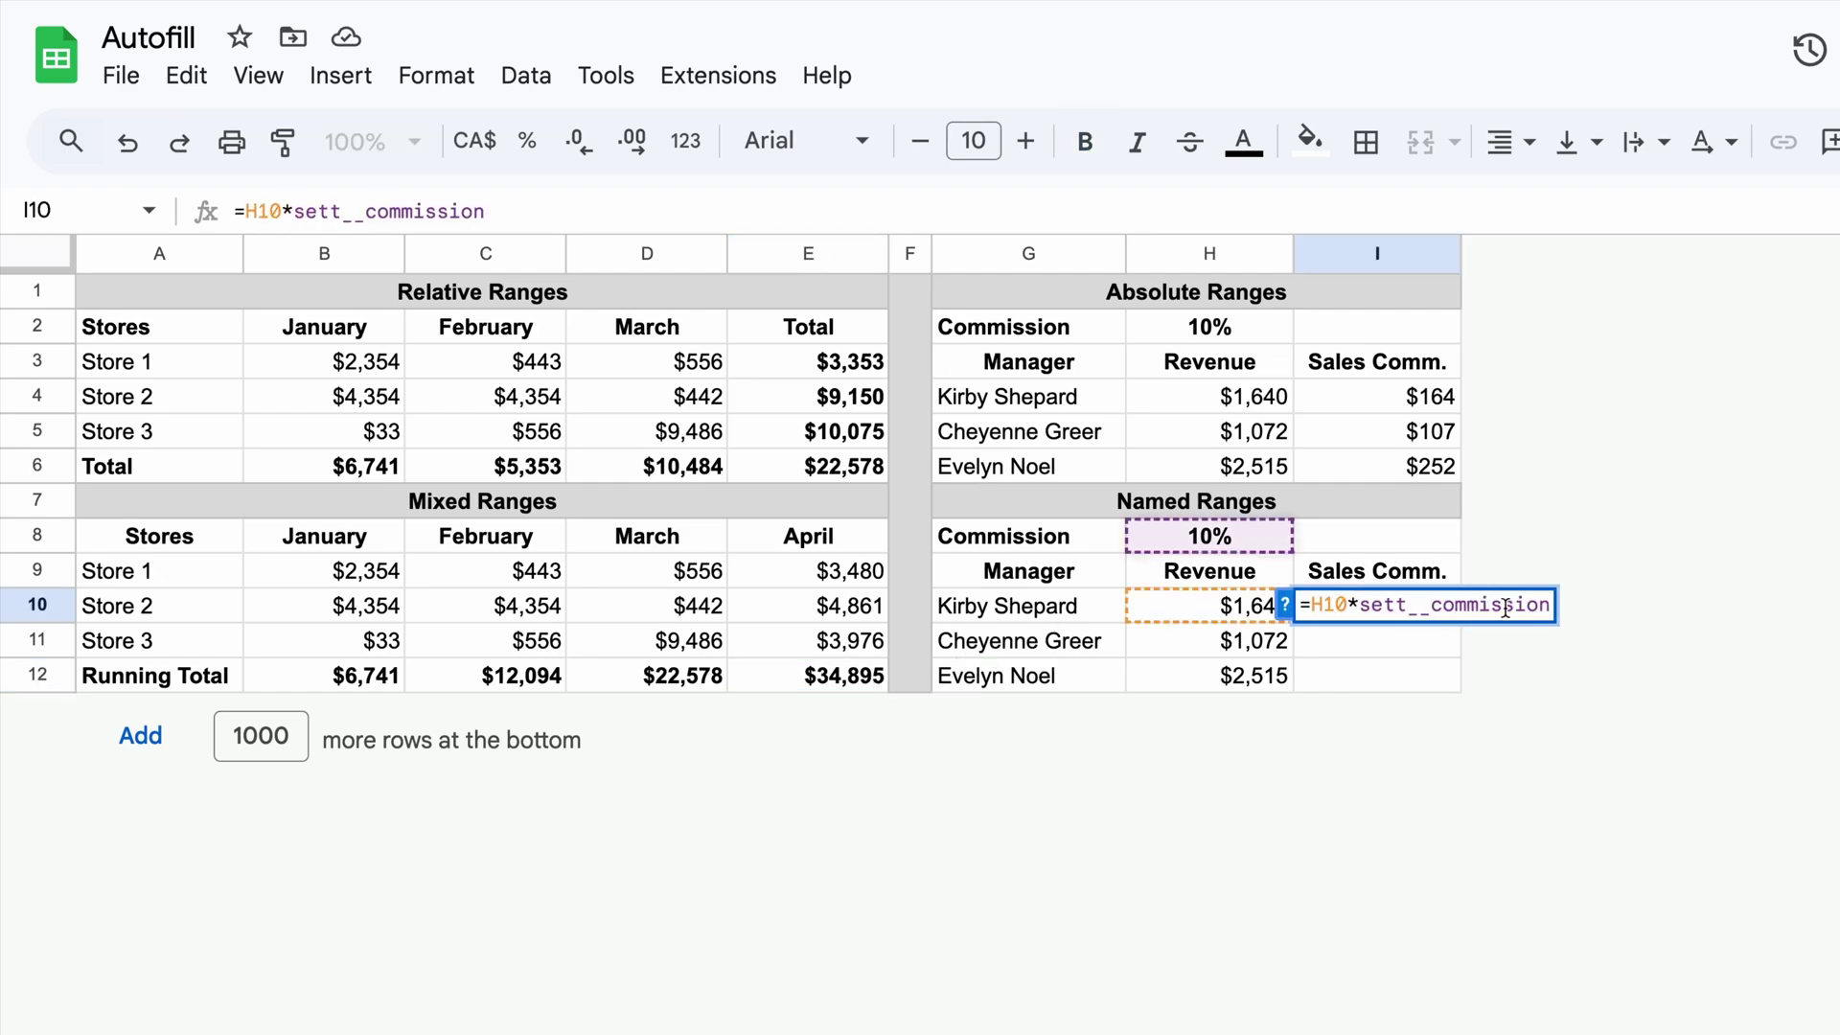
# Copy I10's =H10*sett__commission down to I12 and check the I11 and I12 formulas.
pyautogui.press('Escape')
pyautogui.moveTo(1460, 622); pyautogui.dragTo(1448, 682)
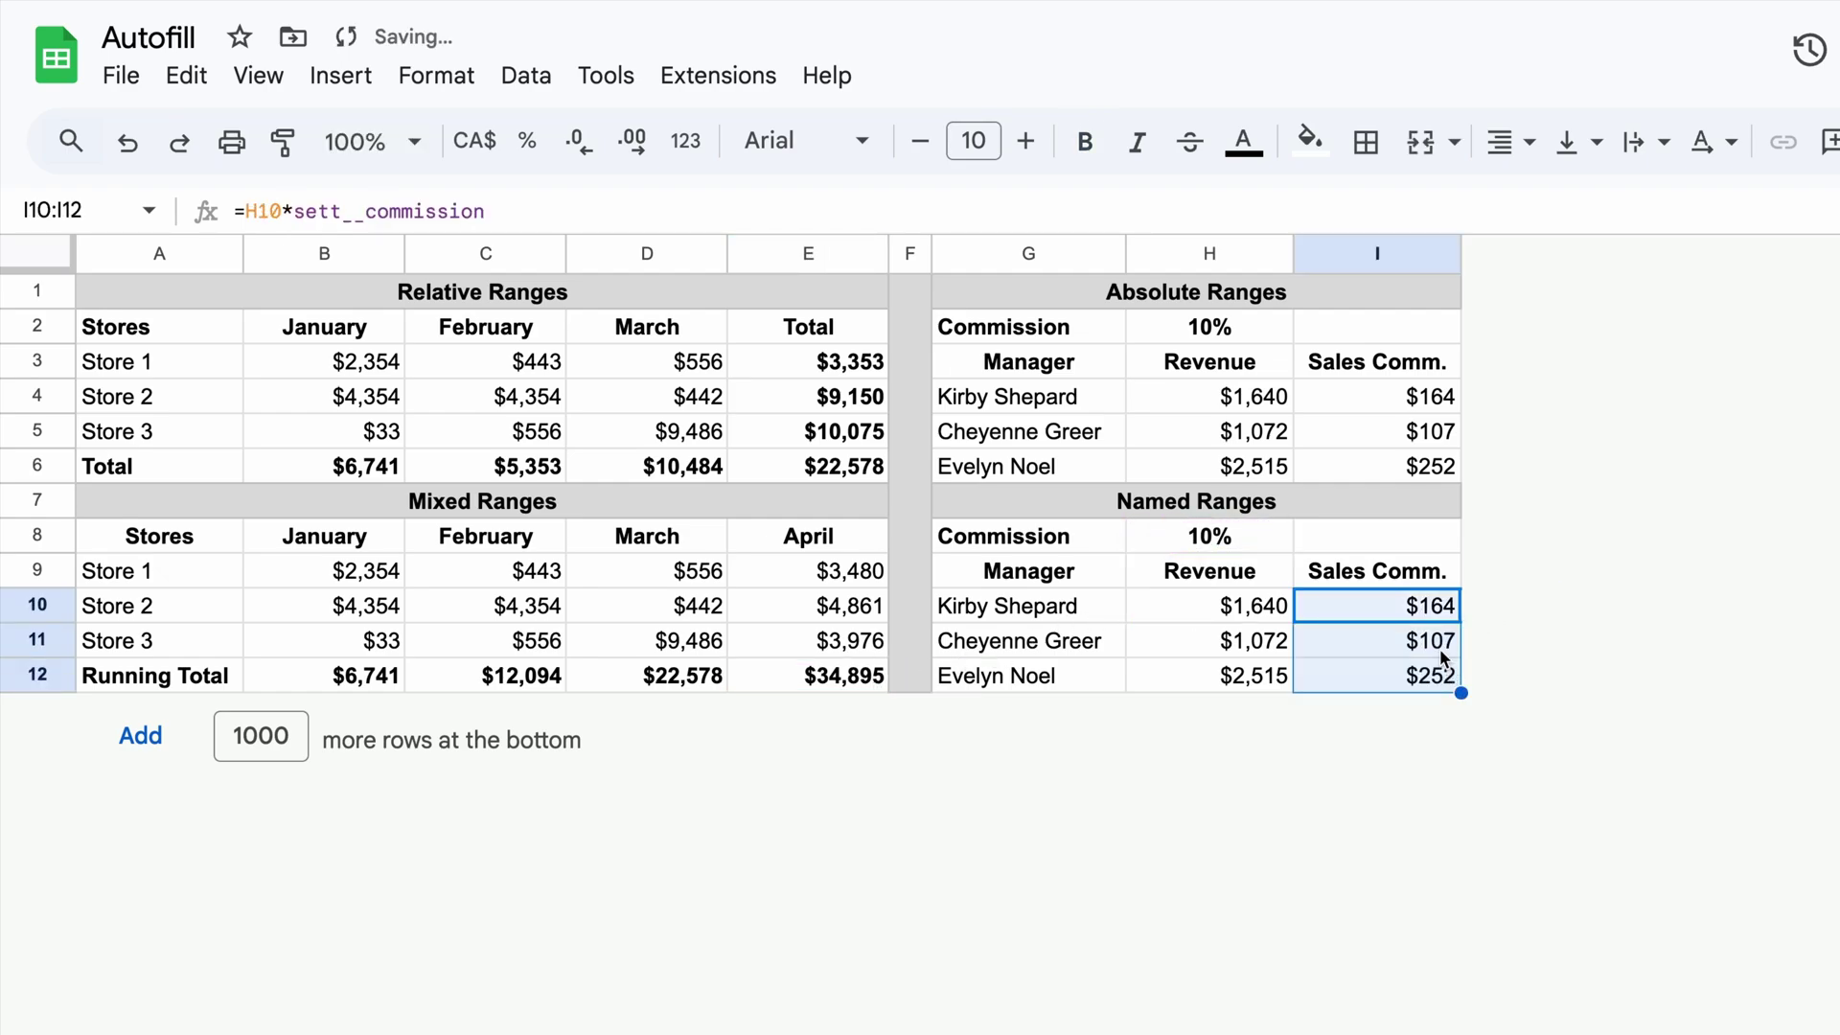
pyautogui.doubleClick(1444, 640)
pyautogui.press('Escape')
pyautogui.doubleClick(1444, 676)
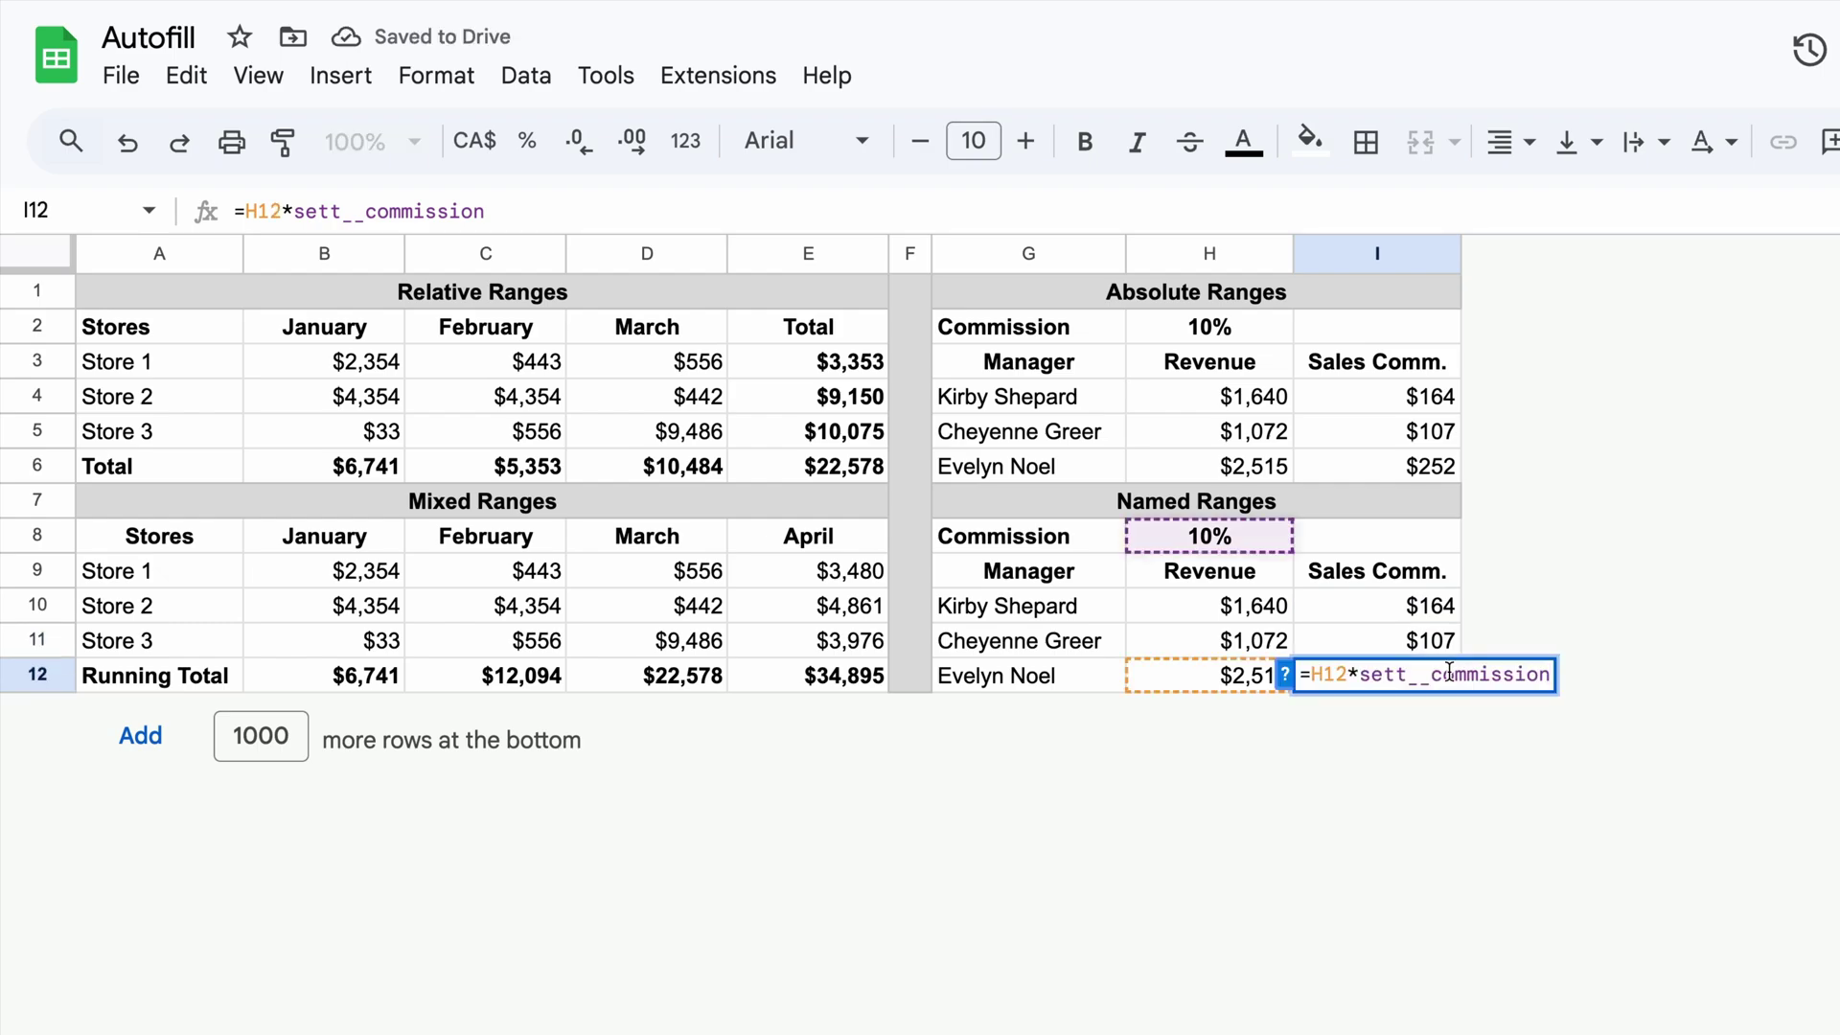
pyautogui.press('Escape')
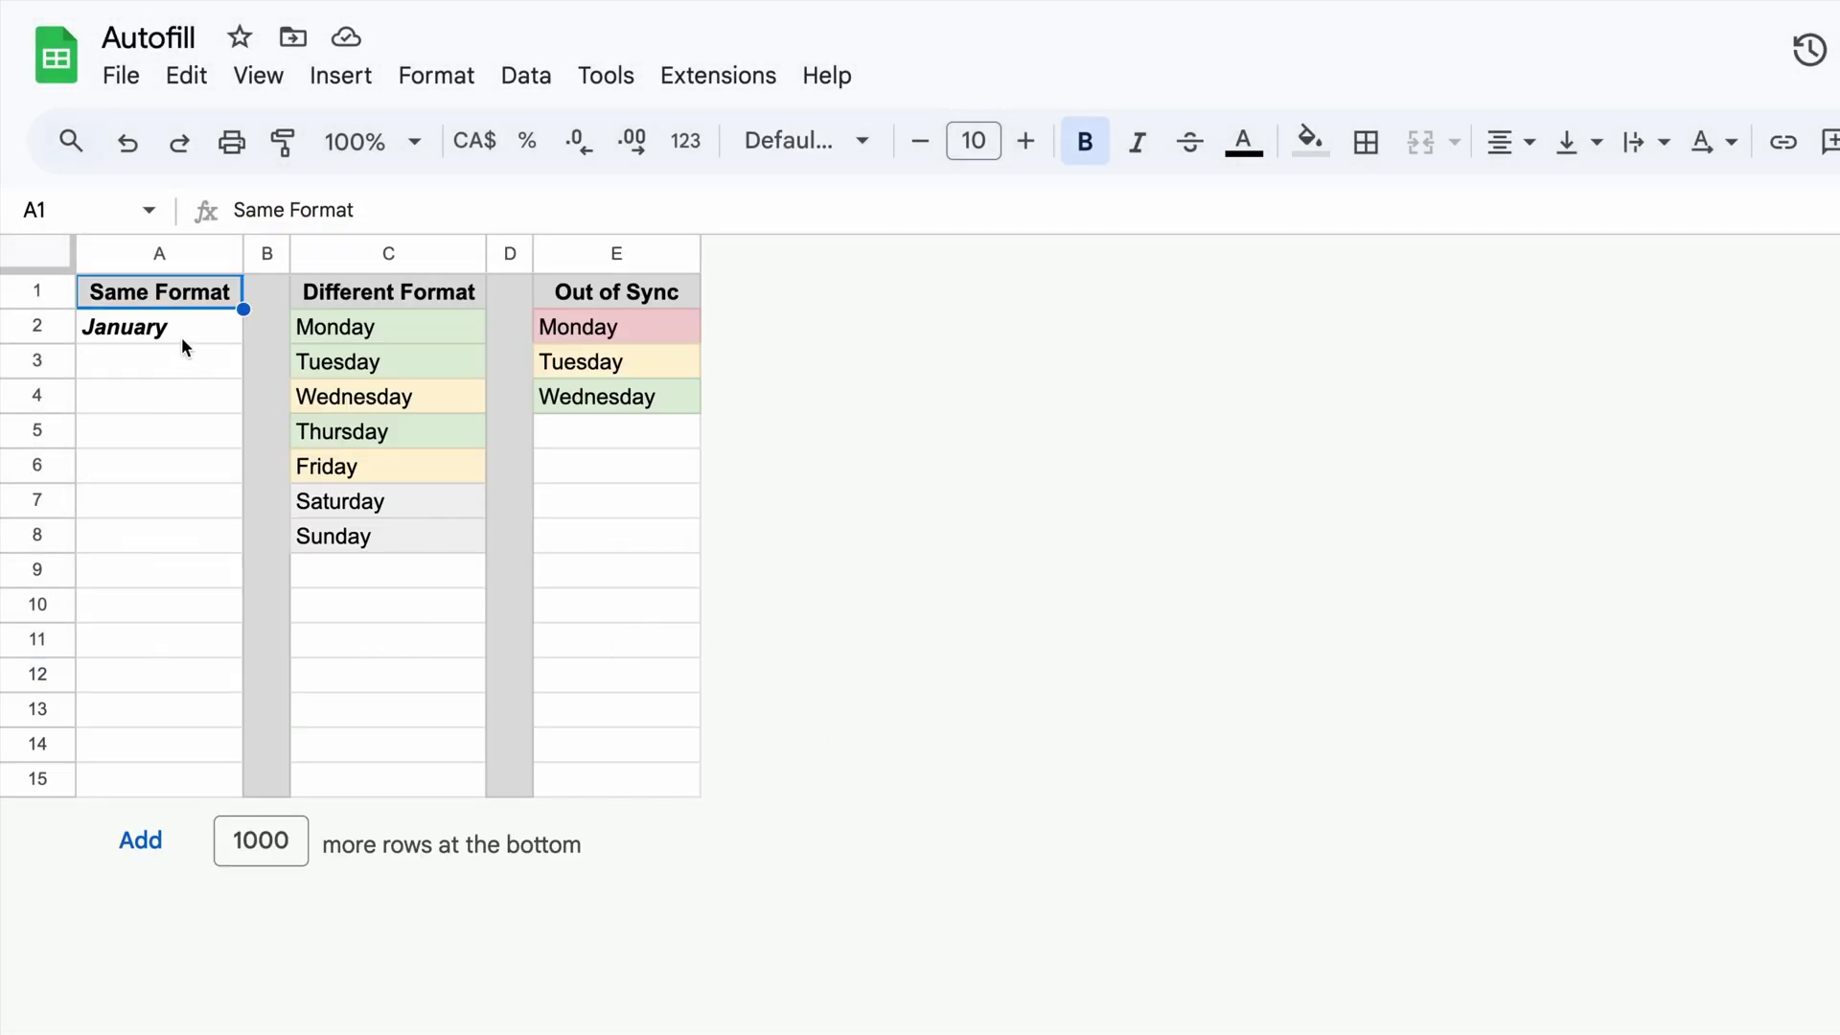
# Extend the January months, C2:C8 weekdays and E2:E4 weekdays down to row 15.
pyautogui.click(181, 337)
pyautogui.moveTo(244, 343); pyautogui.dragTo(216, 781)
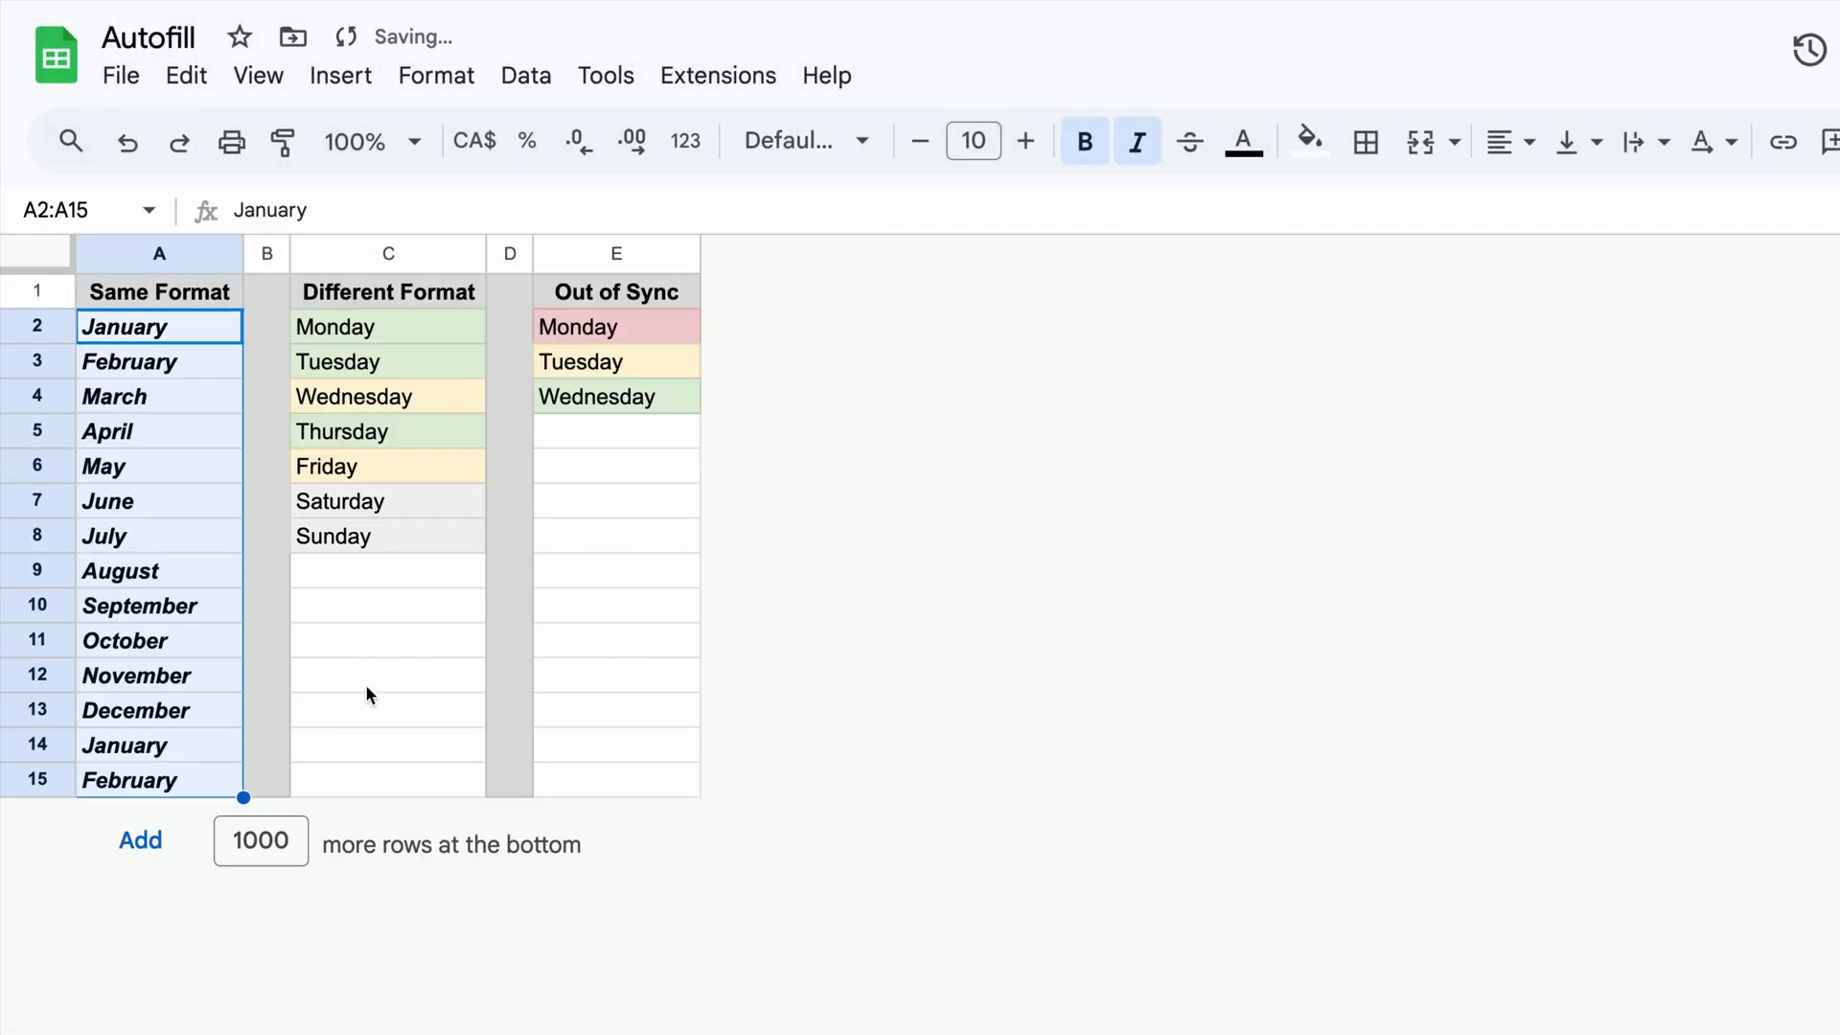
pyautogui.moveTo(441, 323); pyautogui.dragTo(458, 779)
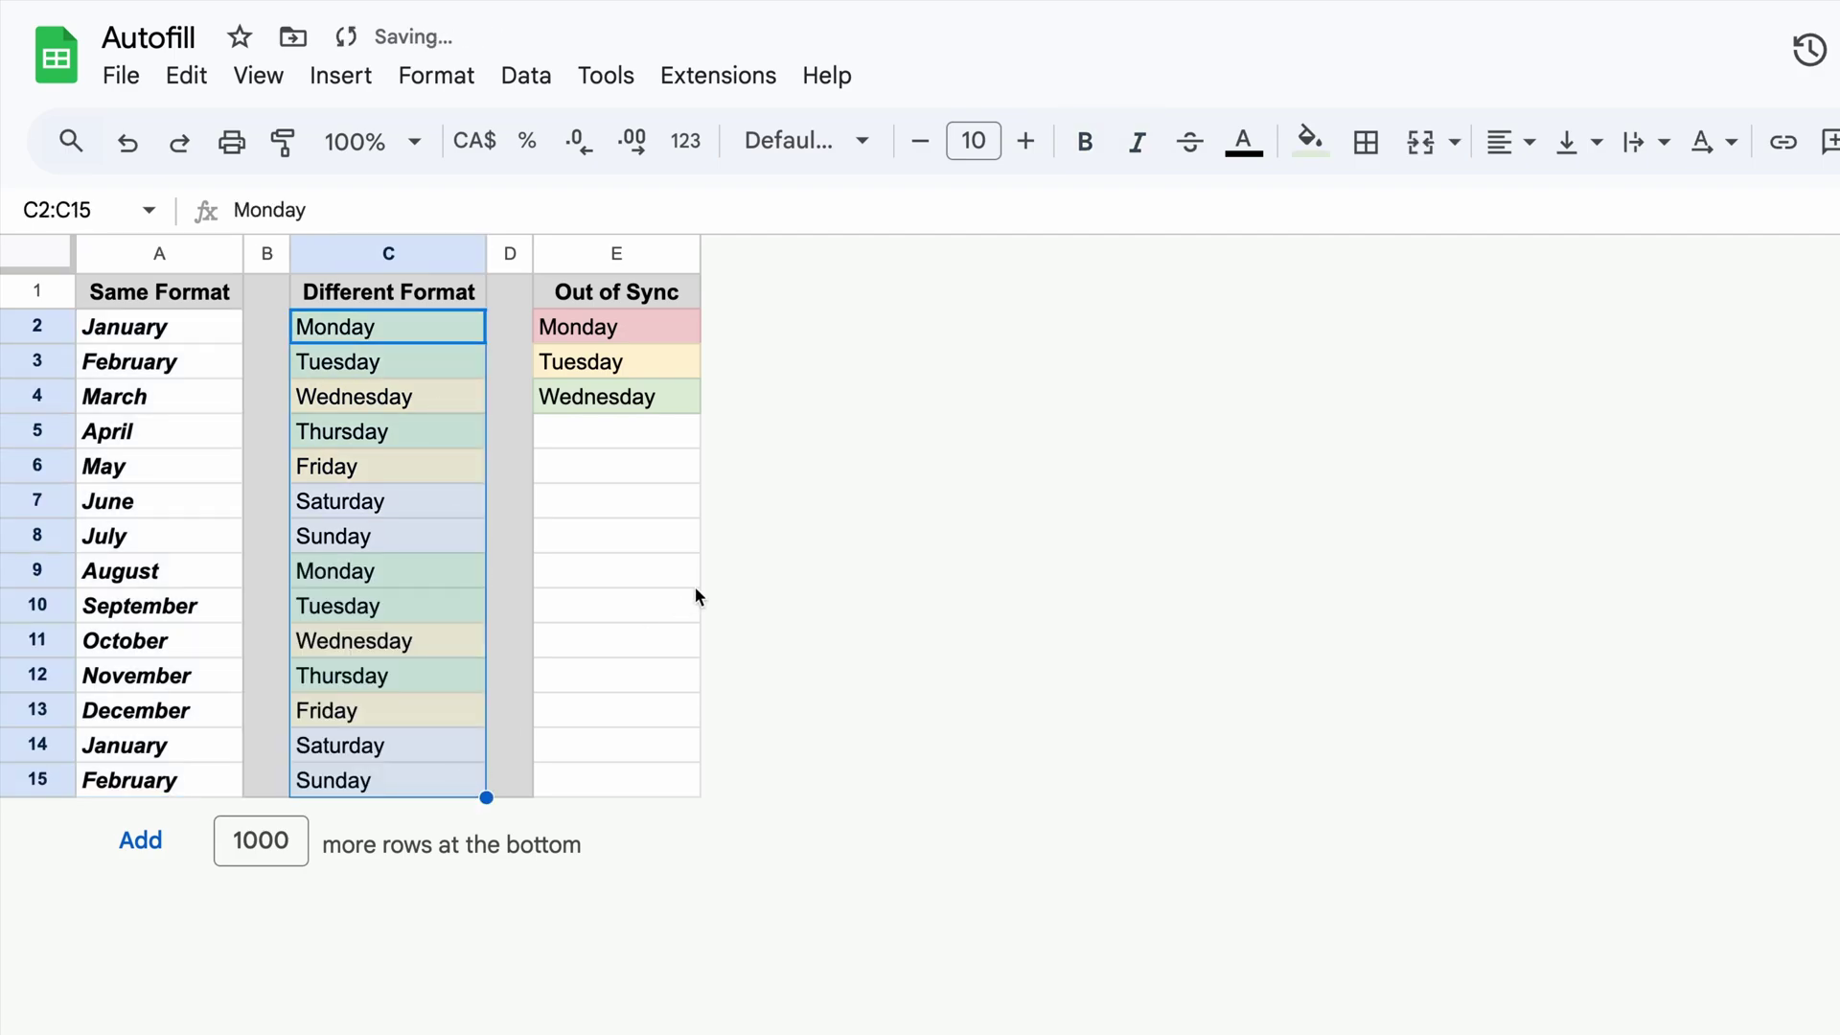
pyautogui.moveTo(669, 320); pyautogui.dragTo(682, 776)
pyautogui.click(666, 333)
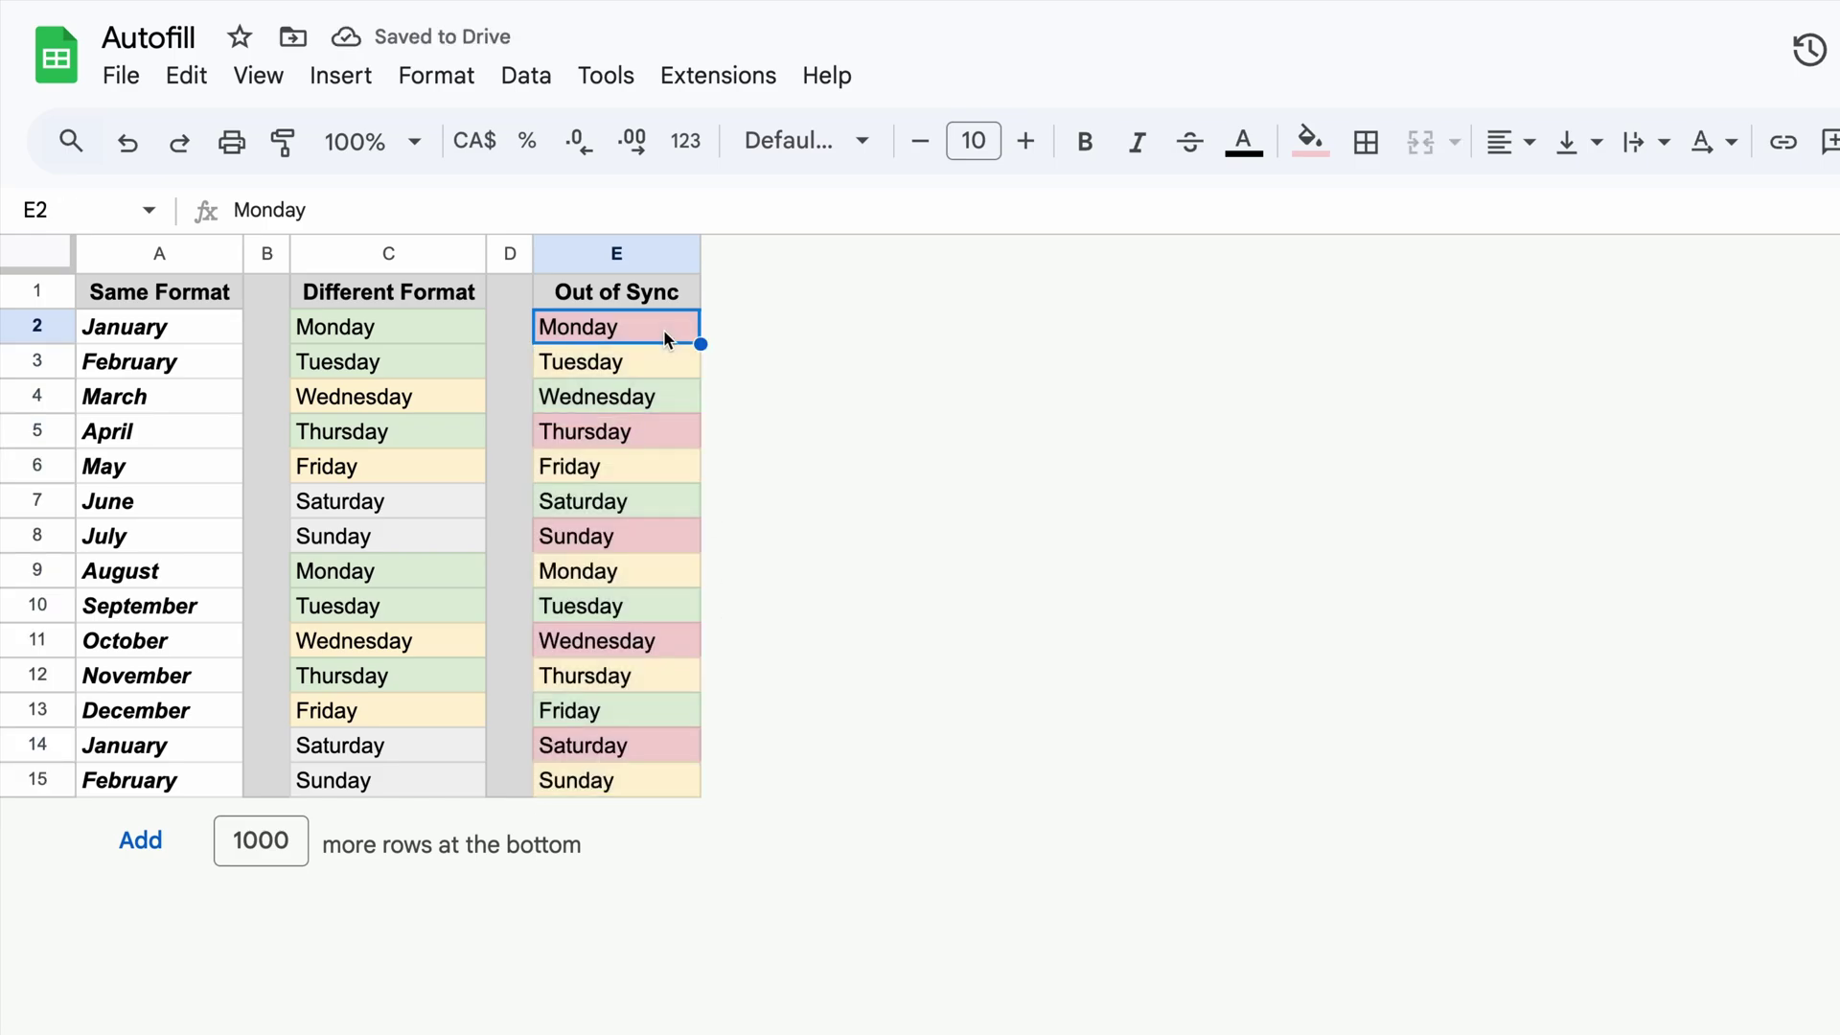